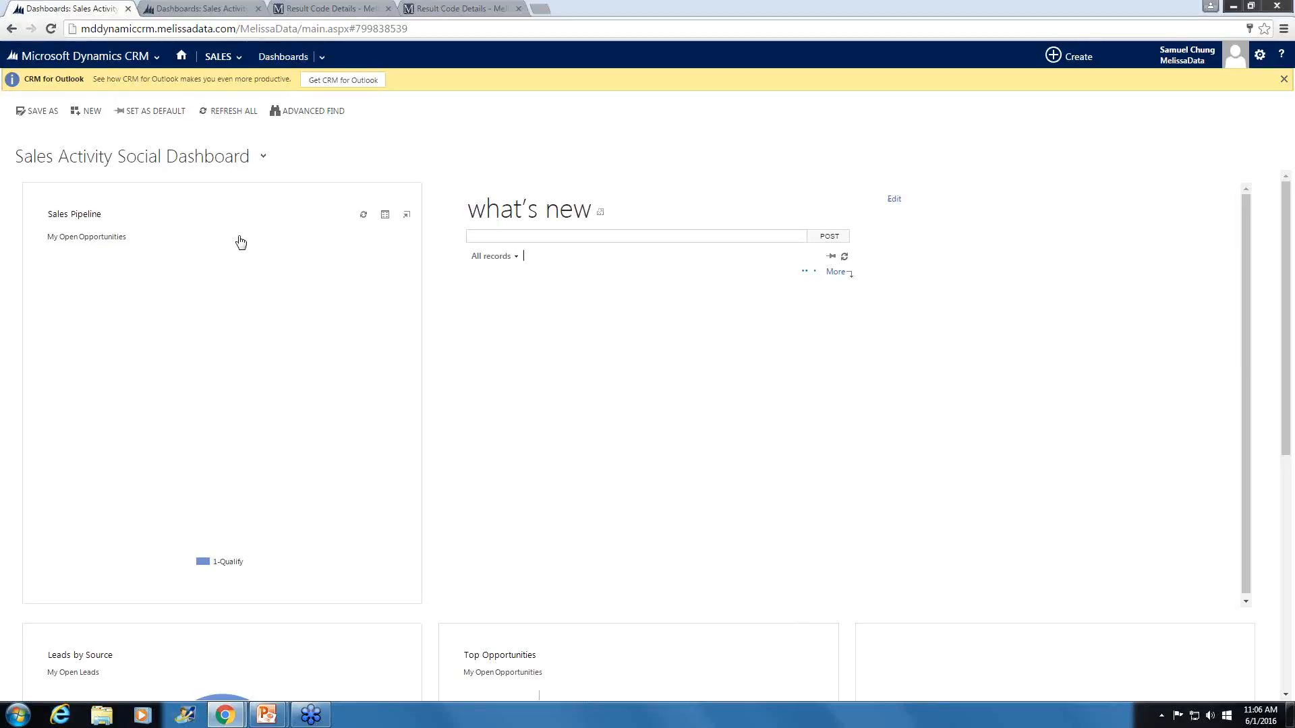
- Open the list of all solutions in the Settings area
click(98, 57)
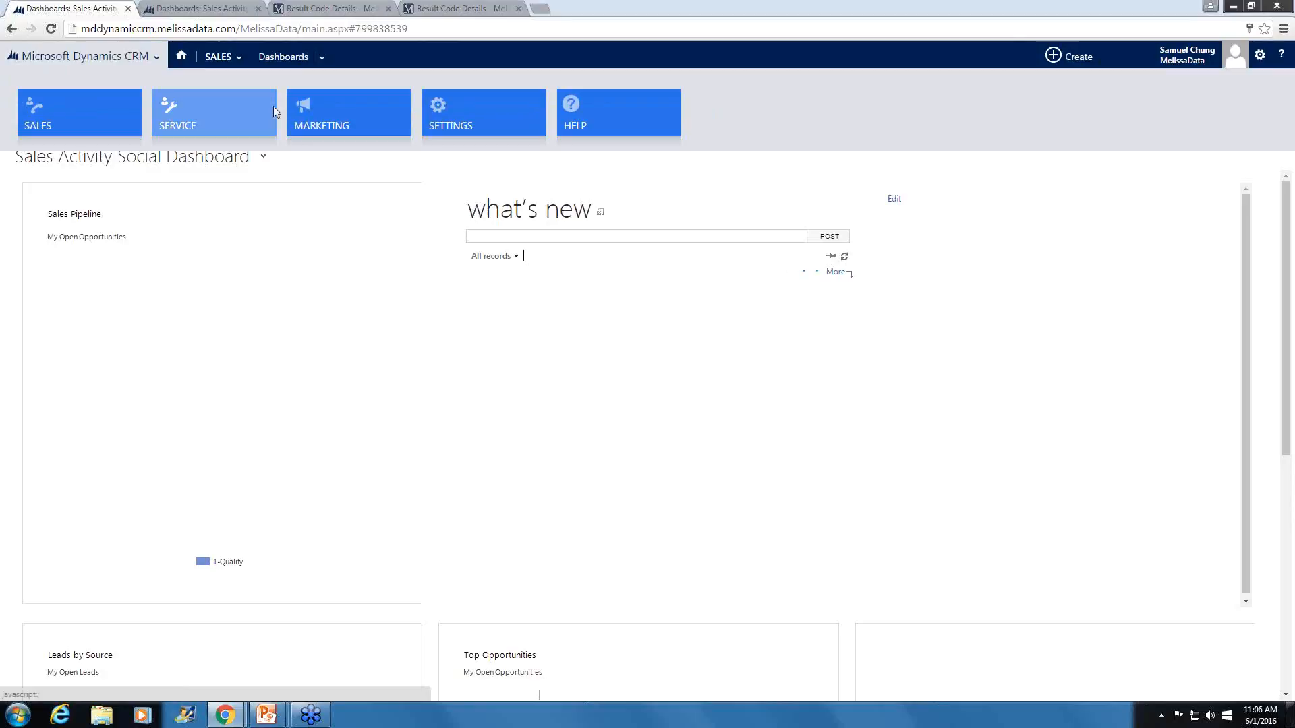
click(453, 113)
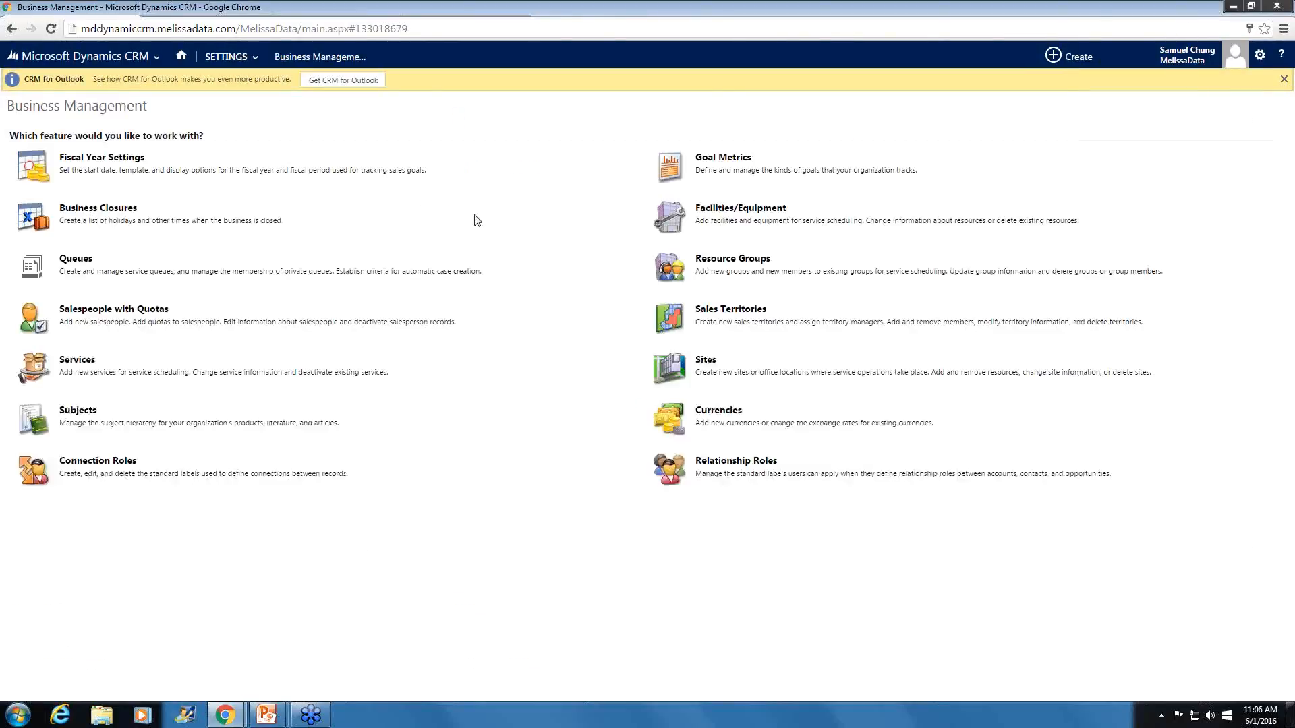
click(229, 58)
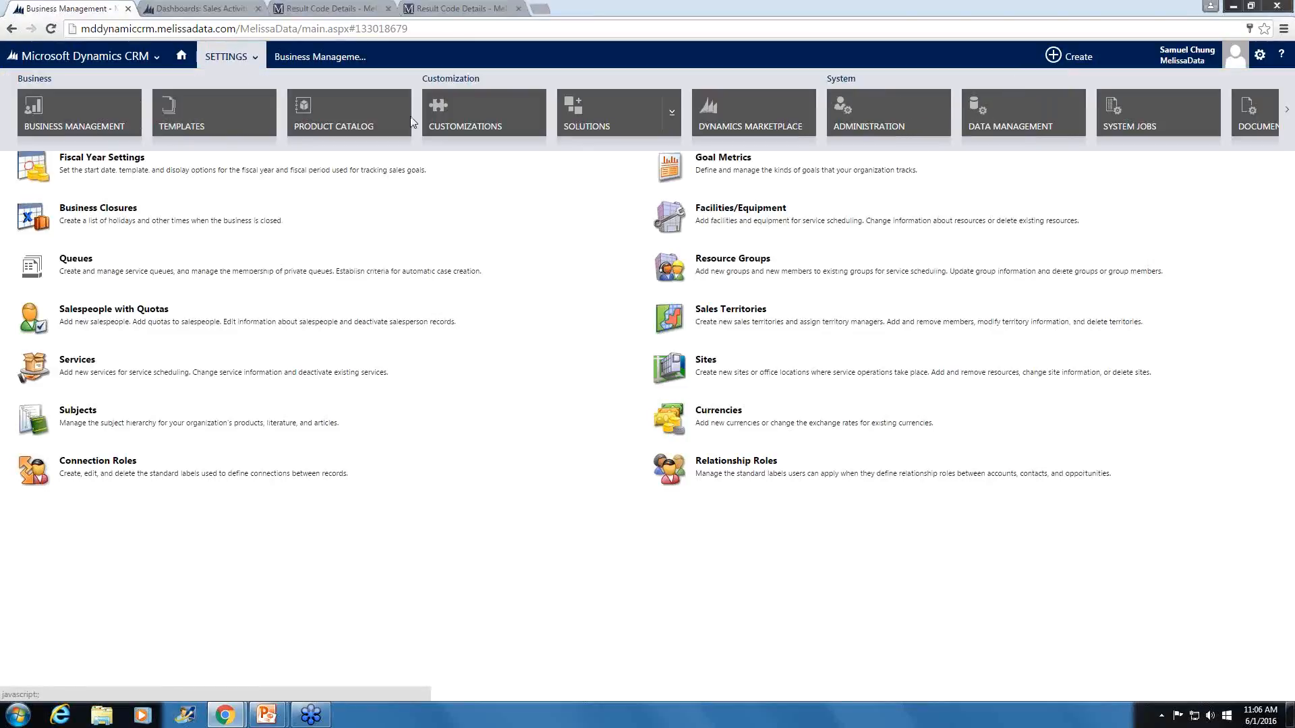
click(573, 121)
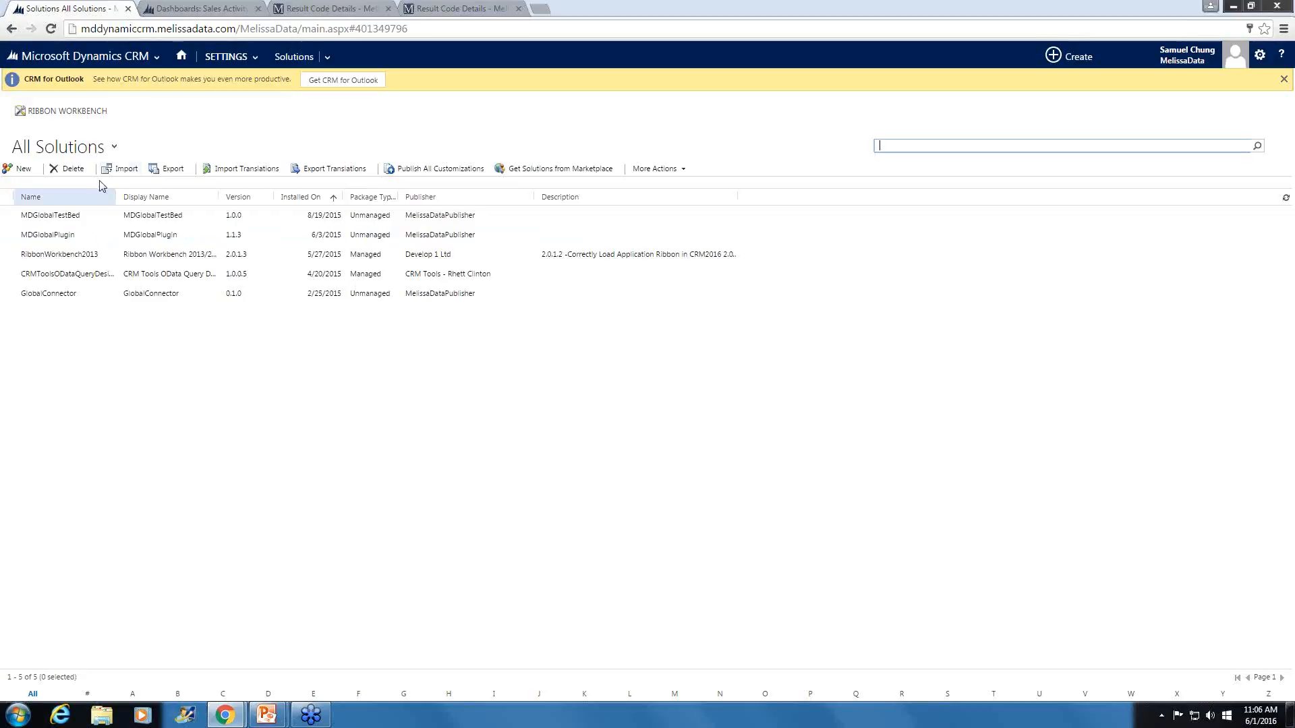
click(115, 171)
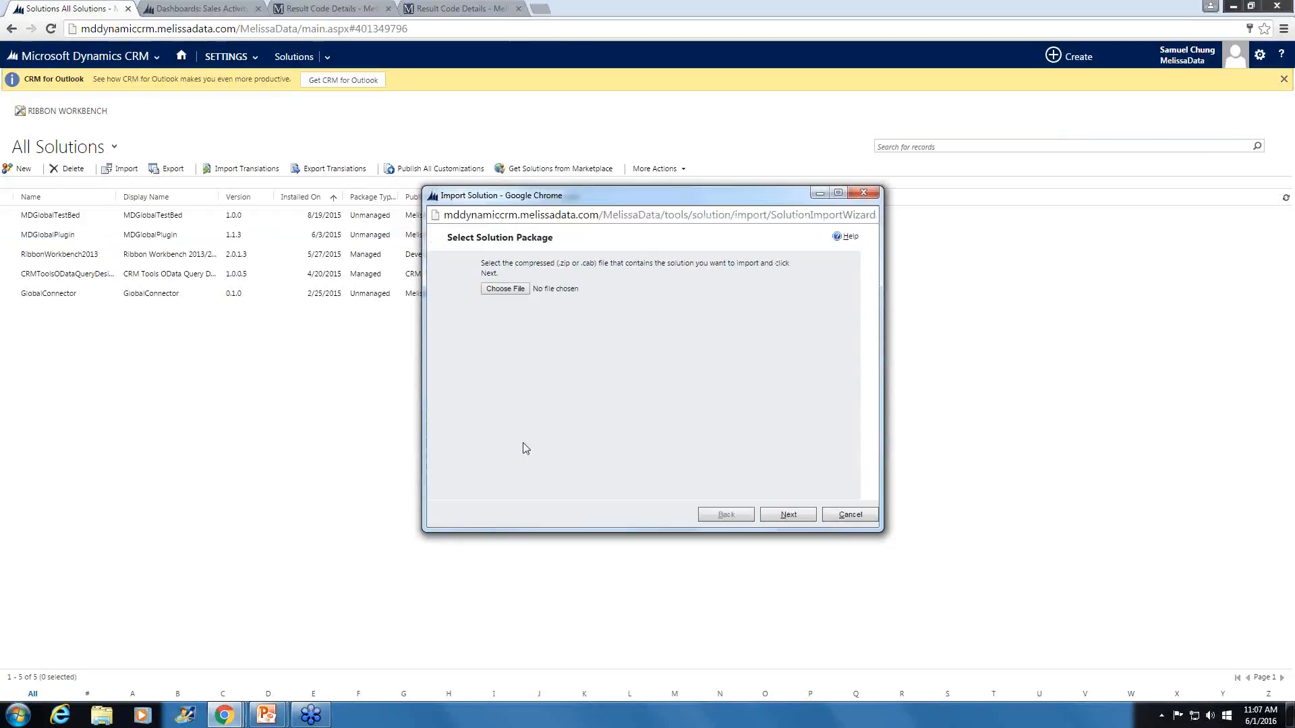
click(503, 289)
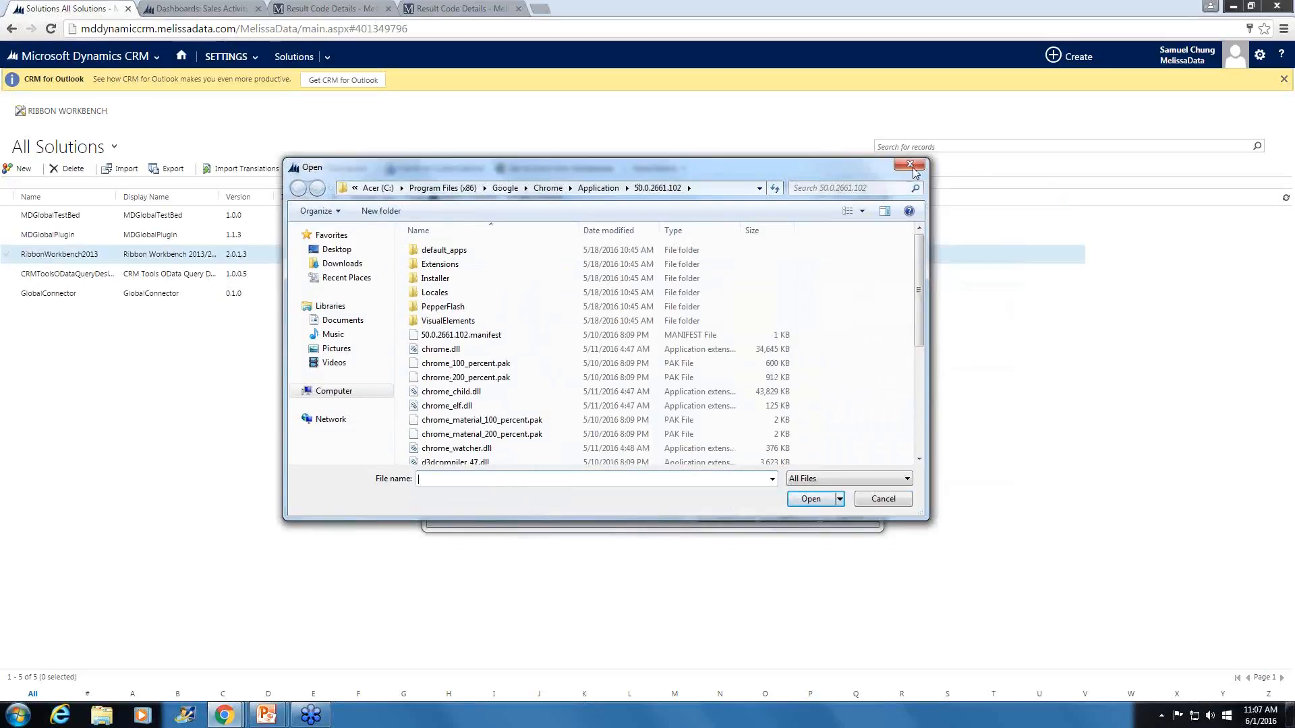
key(Escape)
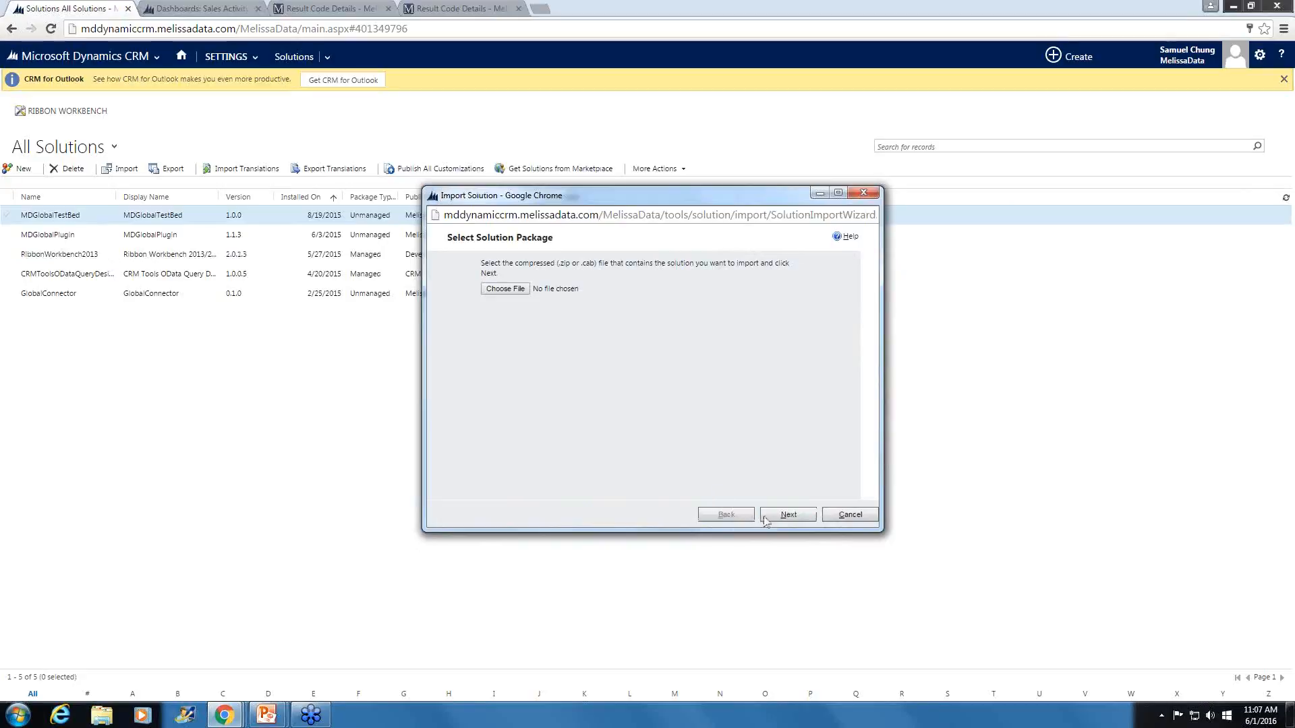
click(863, 195)
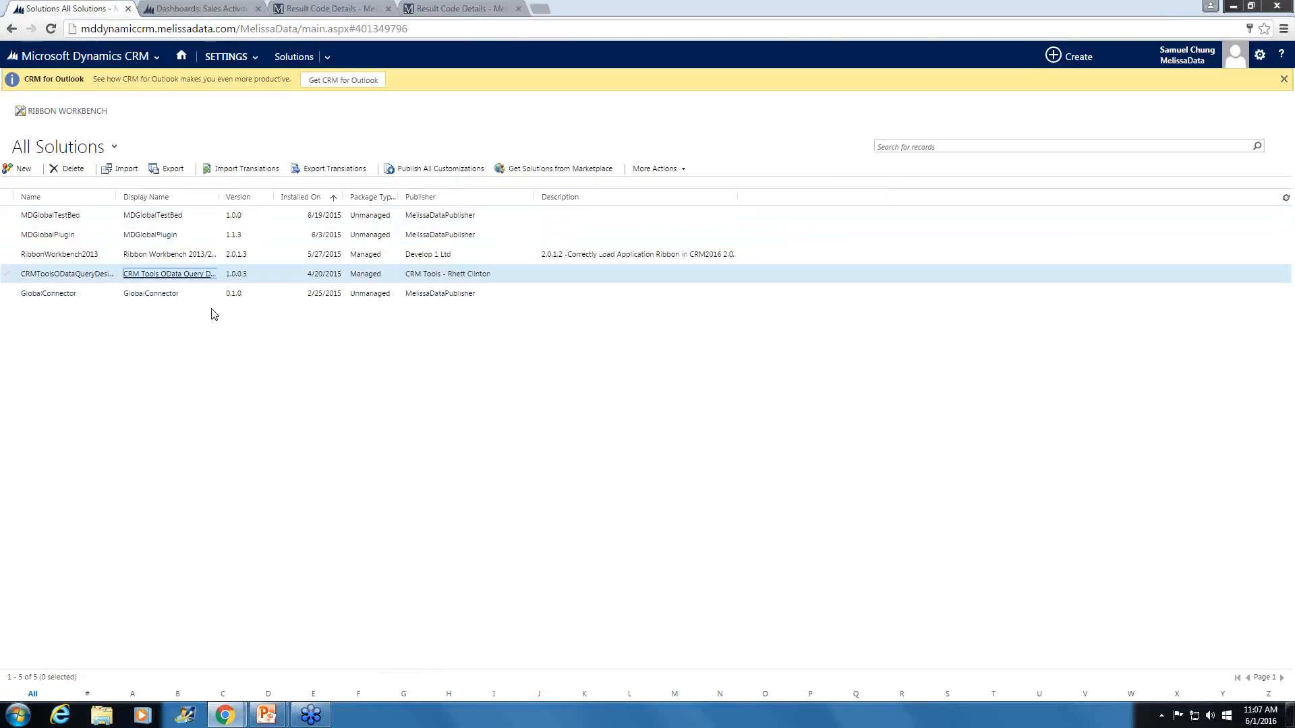
right_click(197, 272)
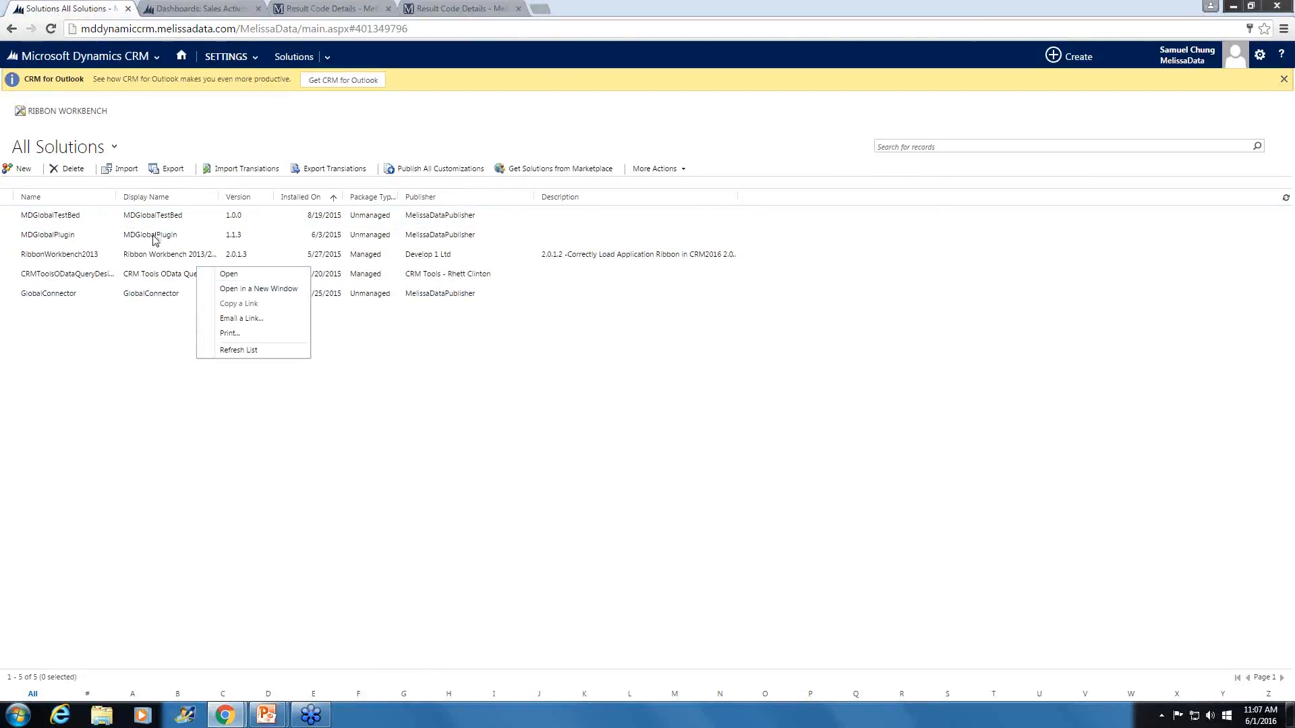
click(155, 330)
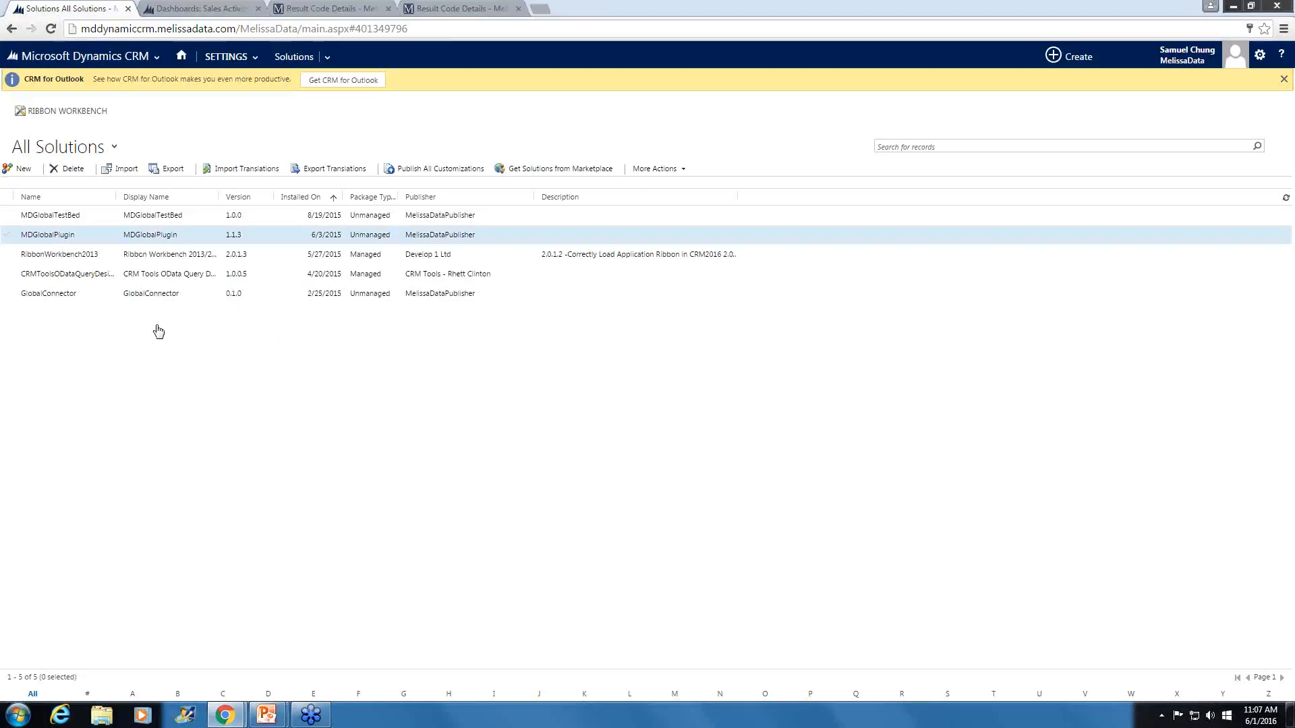
- Open the MDGlobalPlugin solution and display its Configuration page with the Customer ID field
click(146, 235)
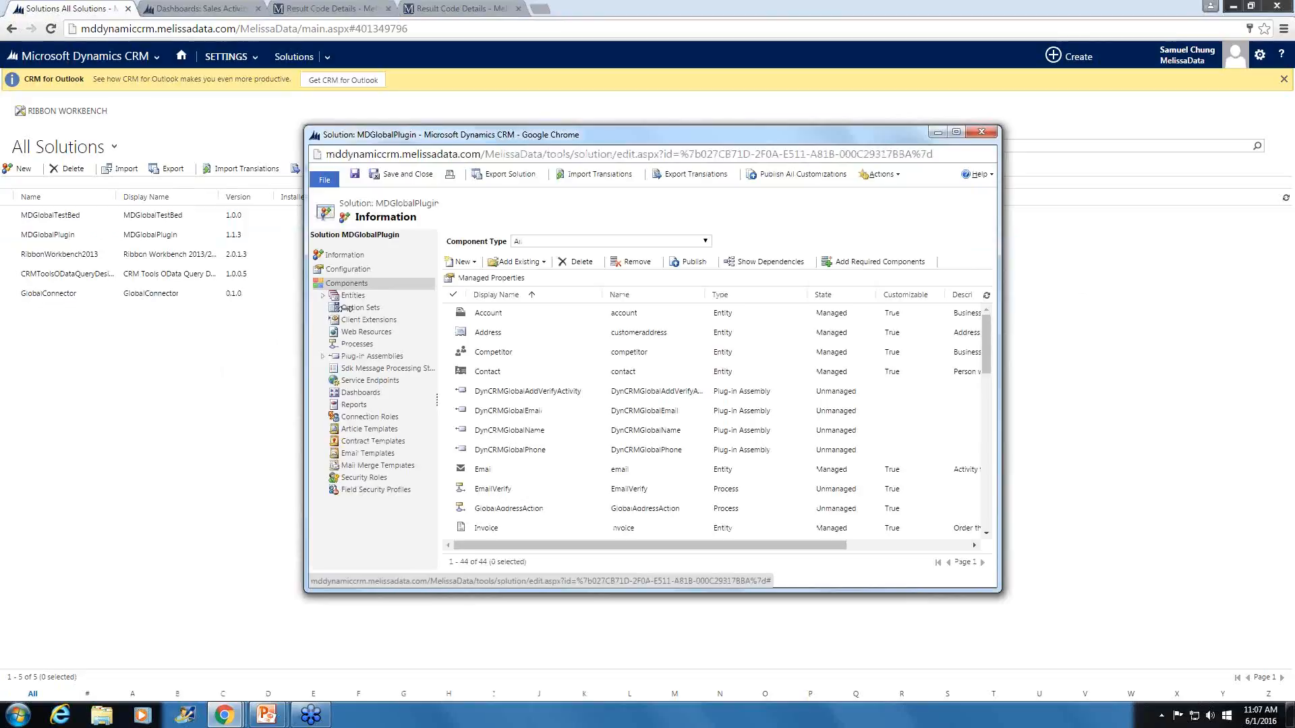
click(345, 269)
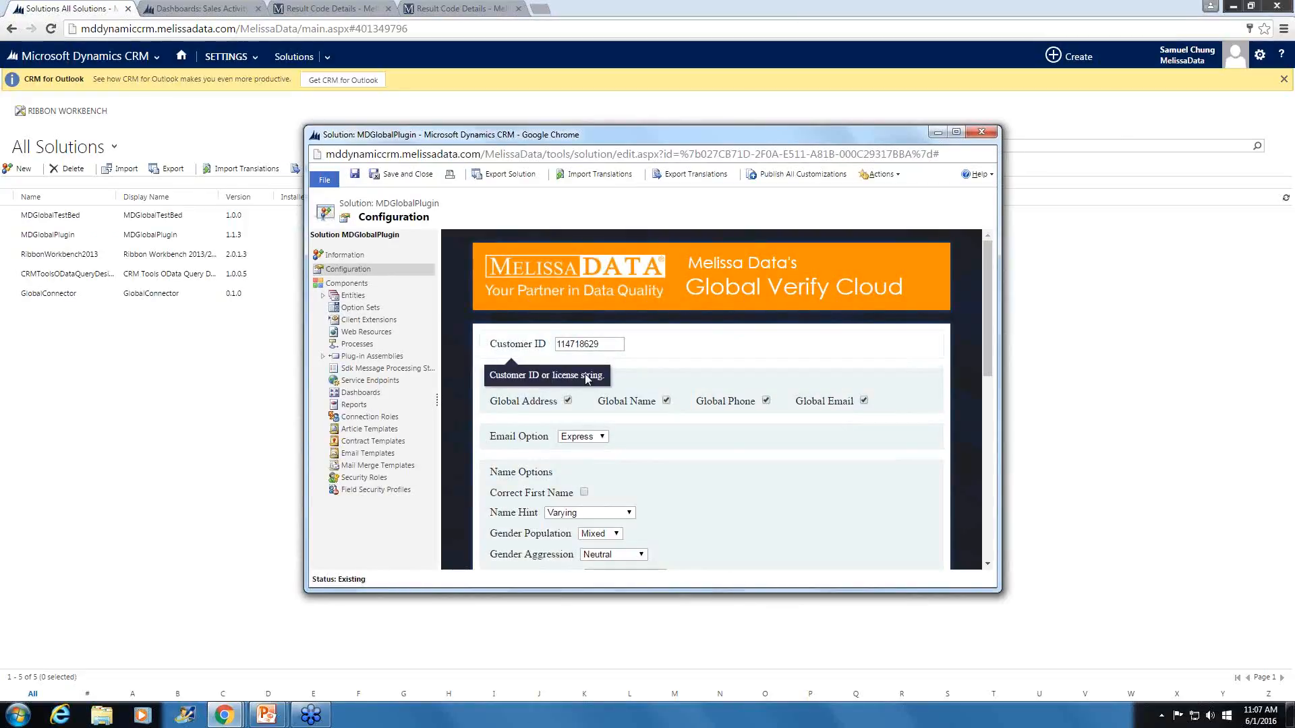
click(611, 338)
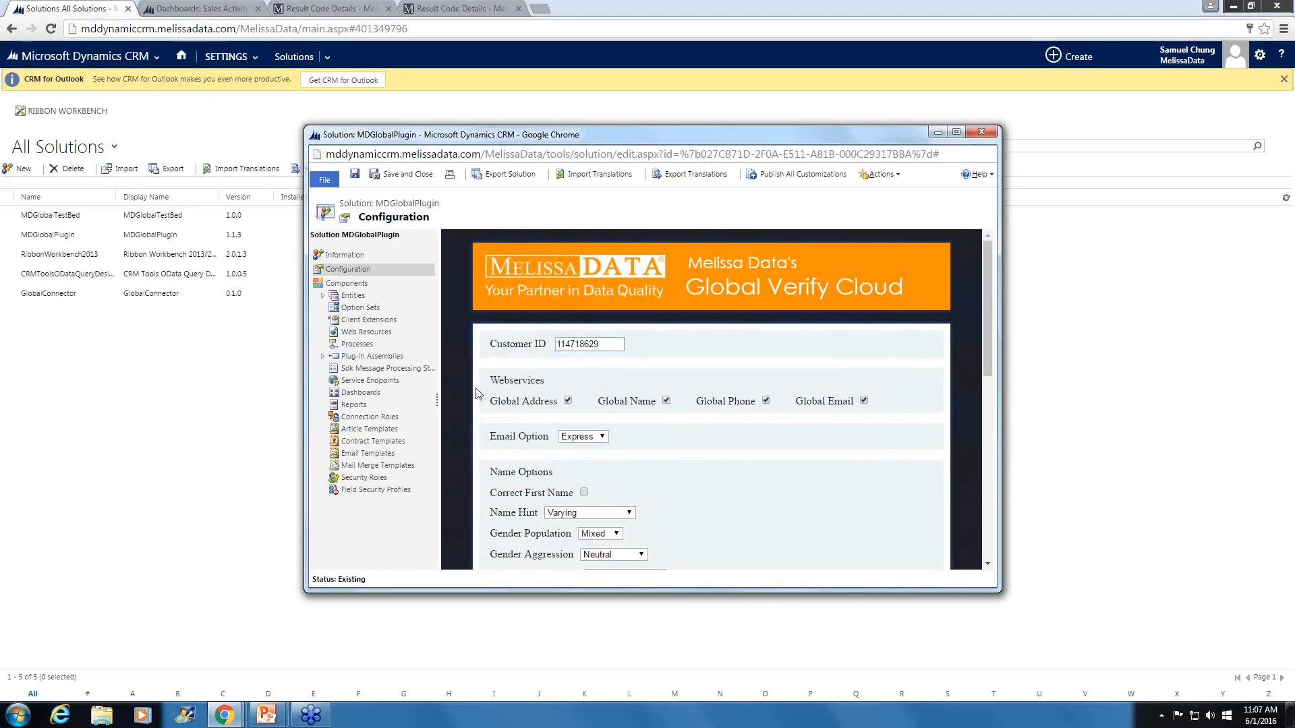
- Examine the plugin's email, name, country, address formatting, success result code and Verify on save options
scroll(476, 391, down, 1)
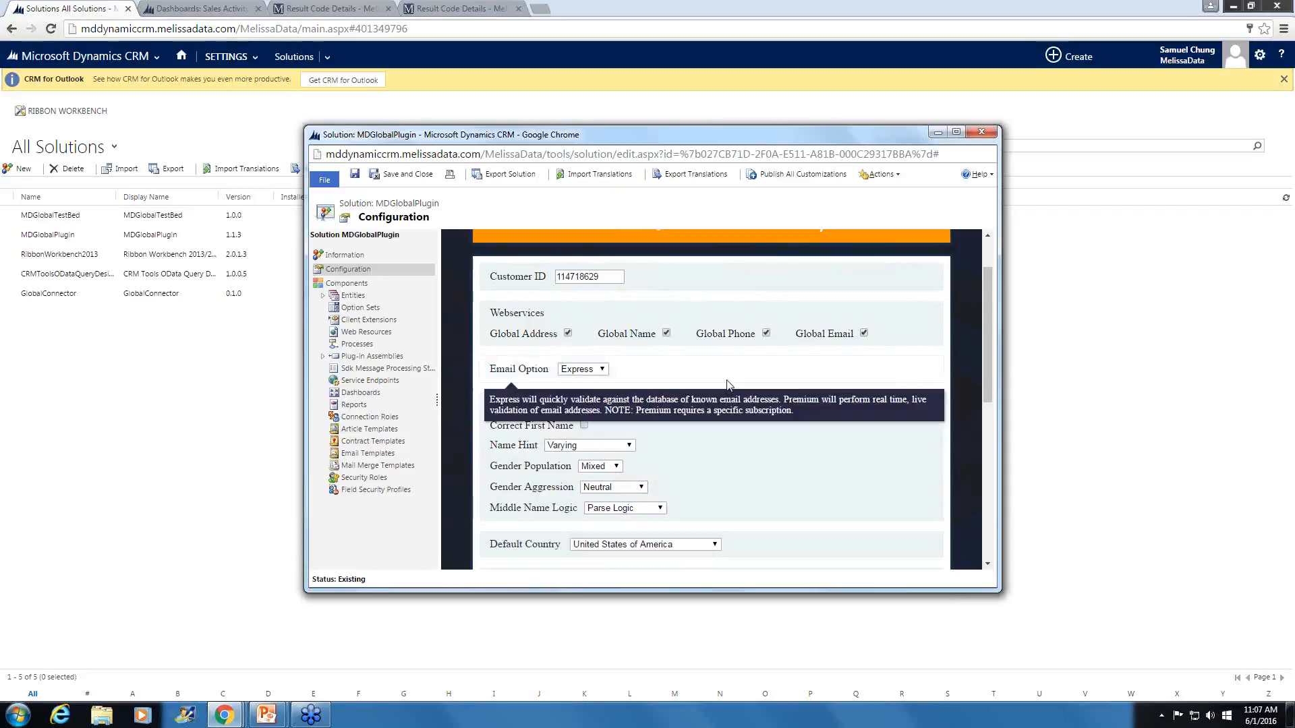
scroll(722, 397, down, 1)
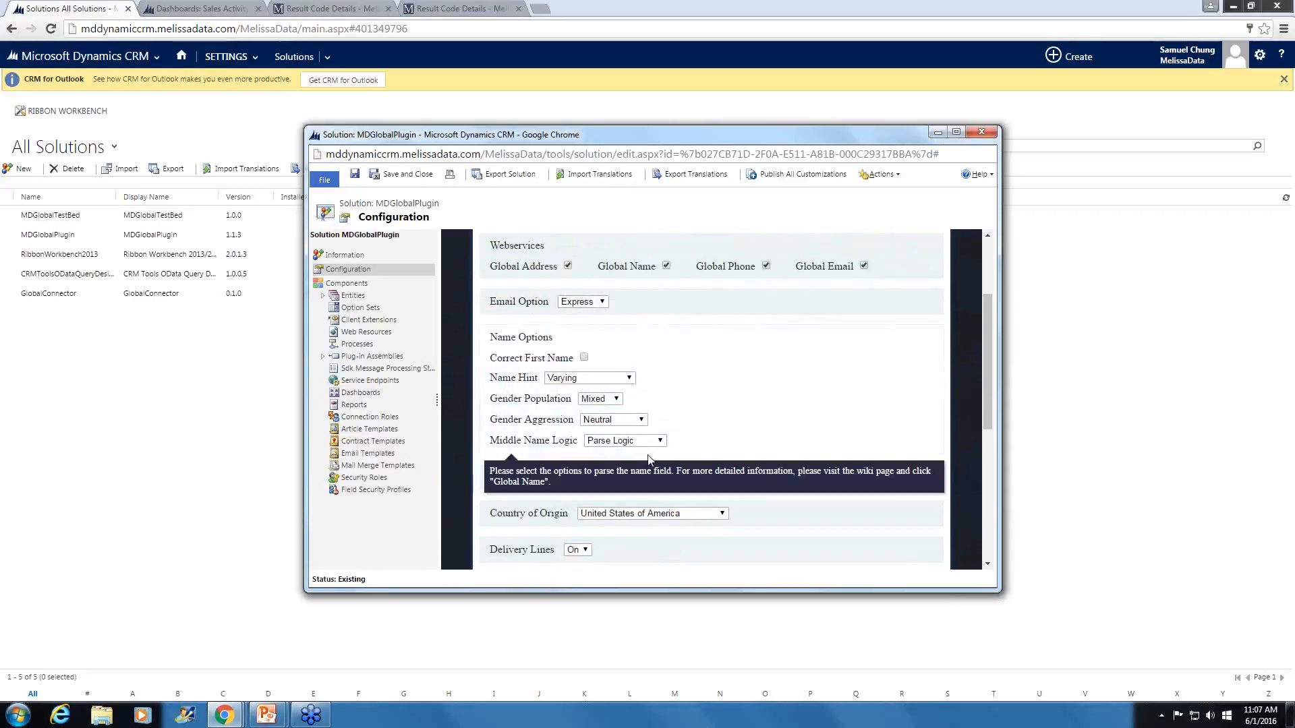
scroll(553, 381, down, 1)
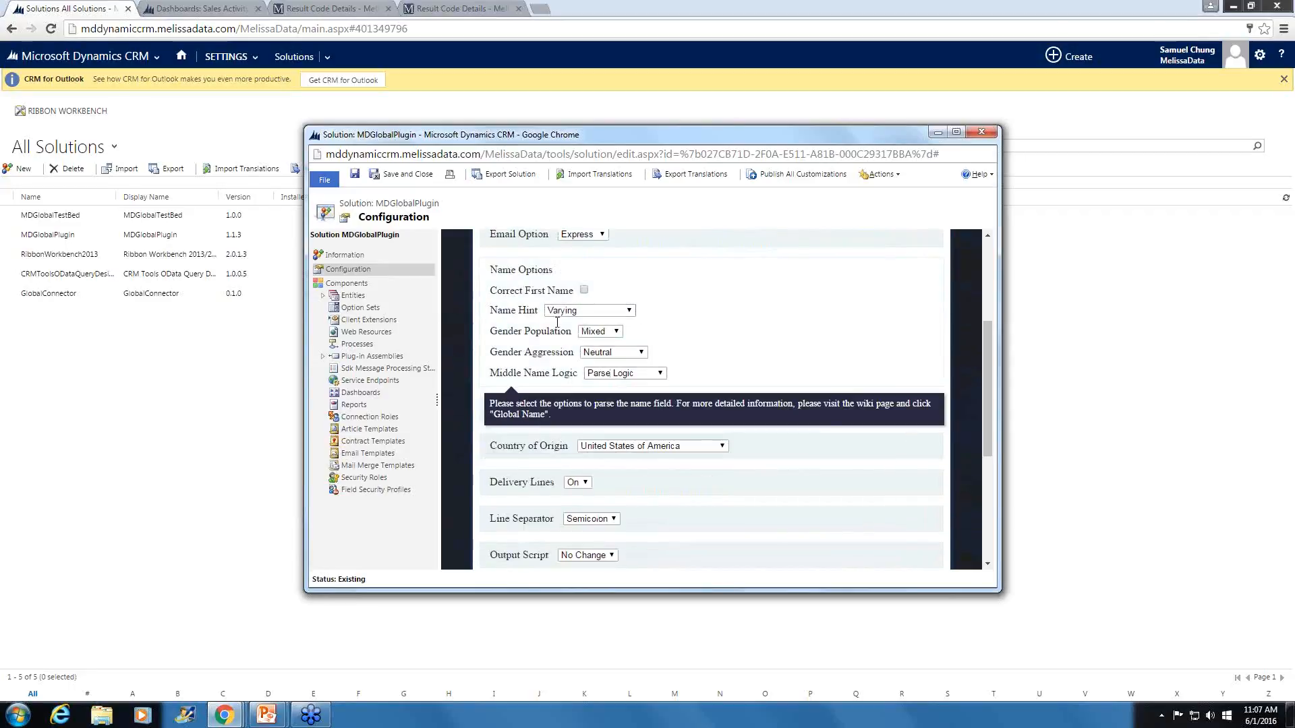
scroll(741, 378, down, 2)
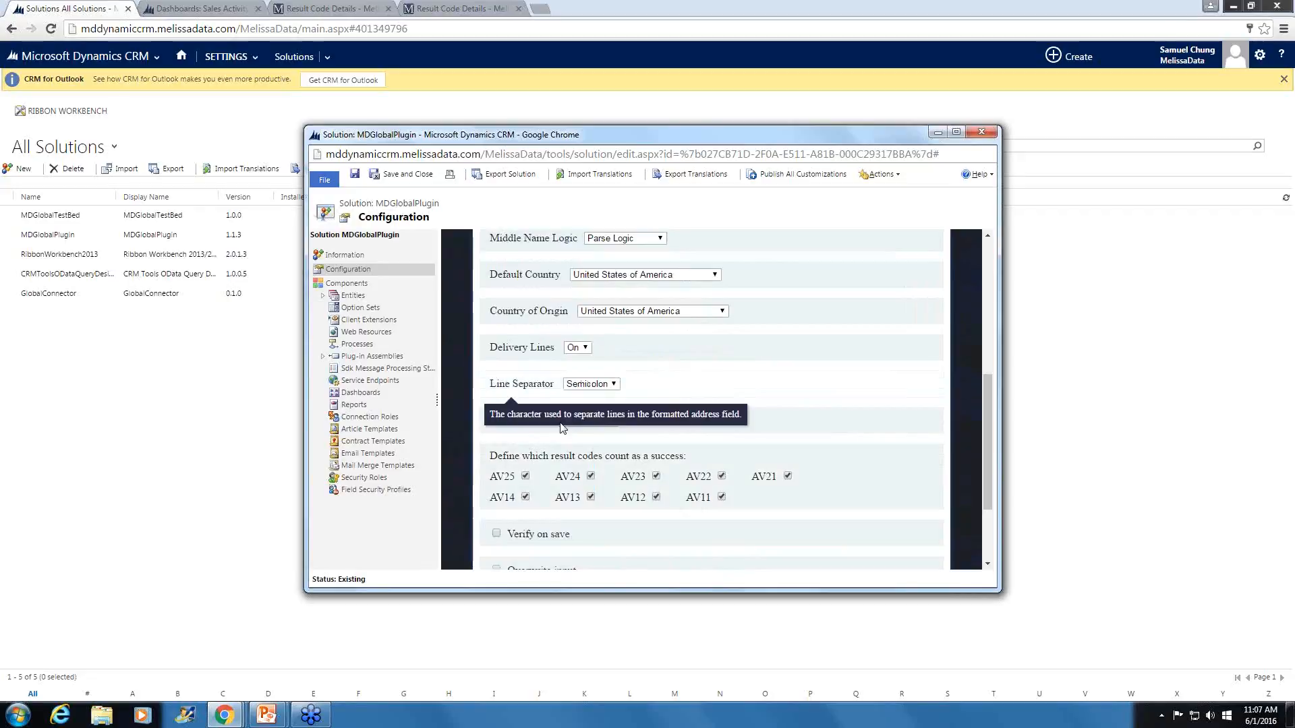
scroll(675, 323, down, 1)
scroll(675, 323, down, 1)
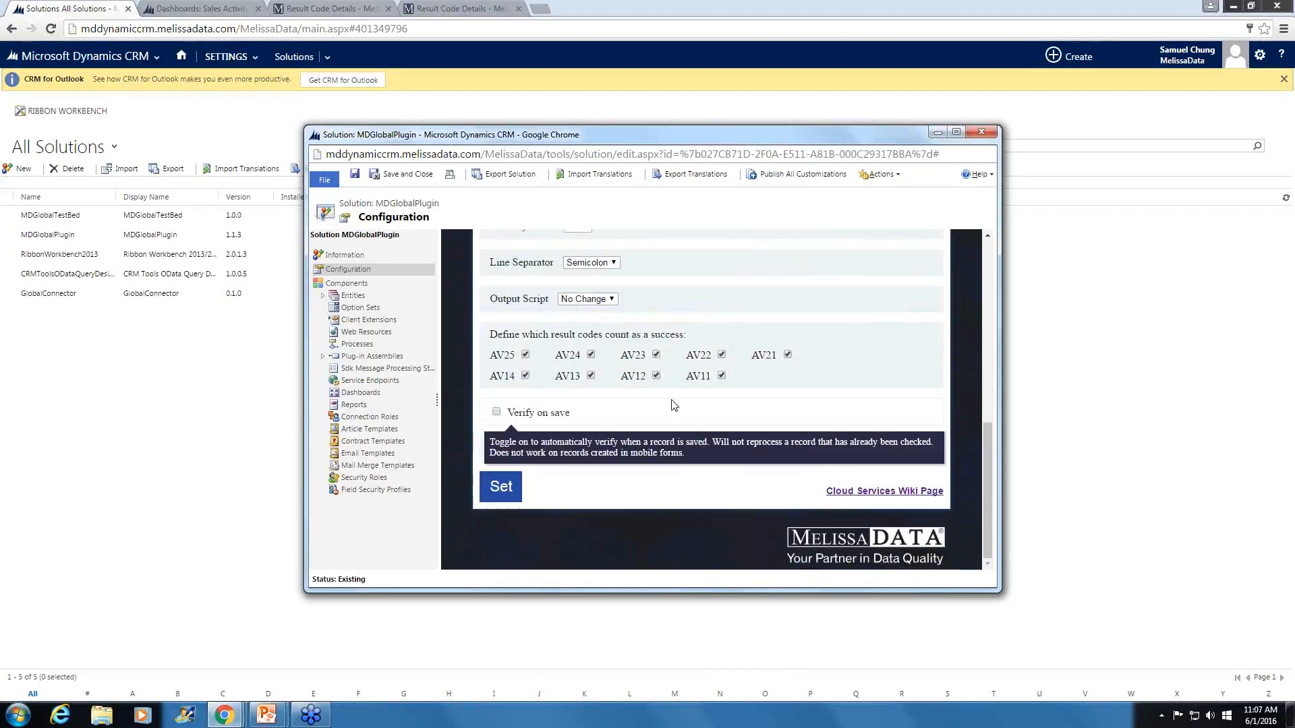
mouse_move(796, 387)
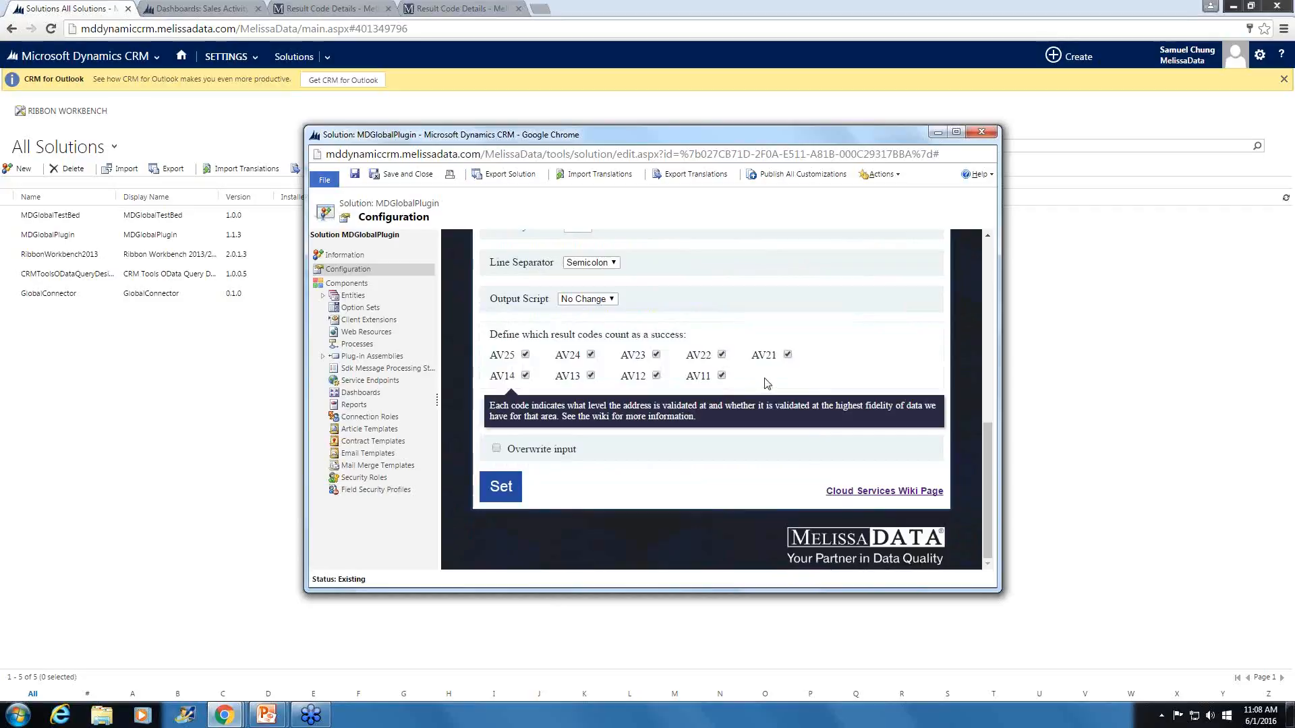
mouse_move(701, 427)
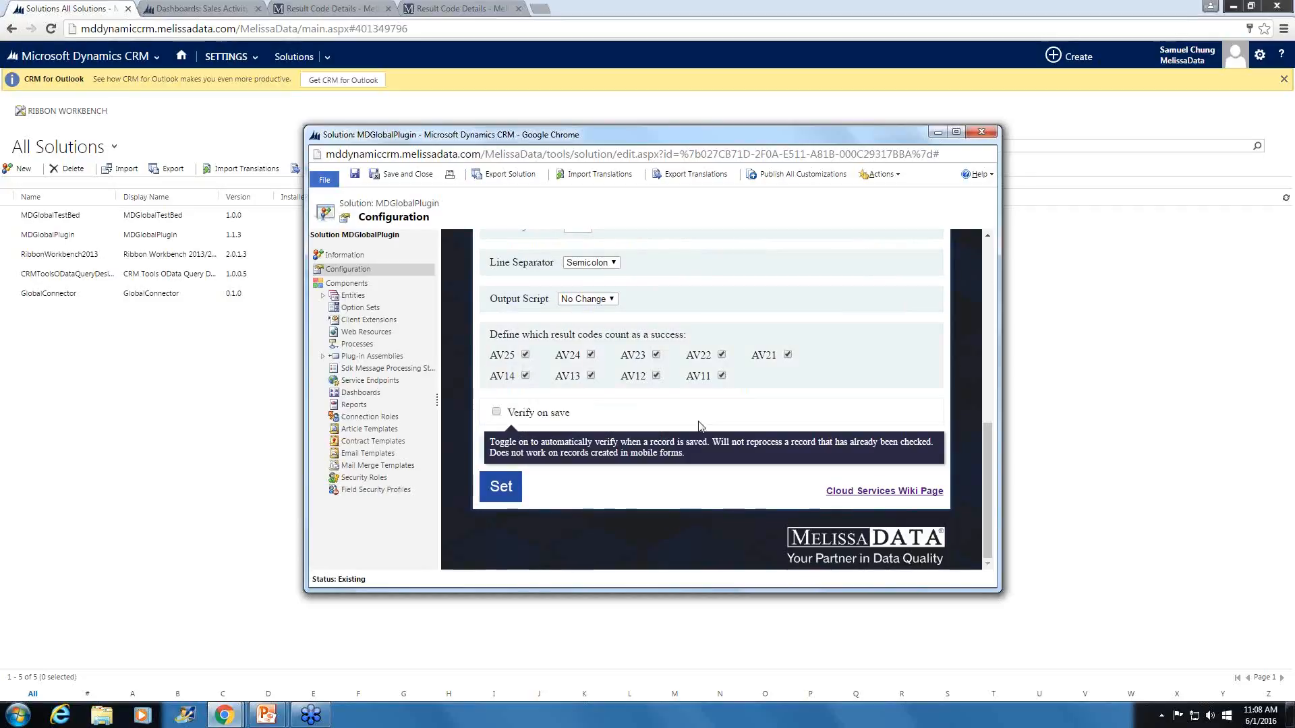
mouse_move(689, 389)
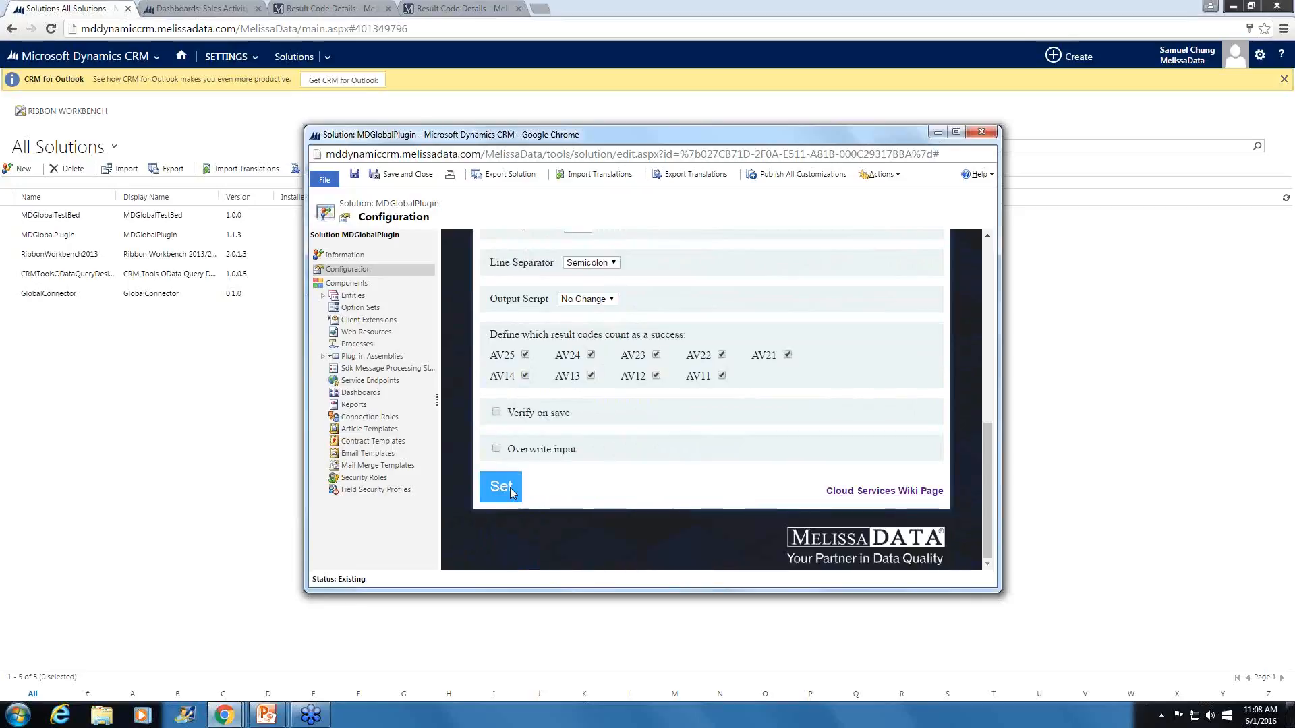
- Apply the plugin configuration with its existing options and close the MDGlobalPlugin solution window
click(505, 489)
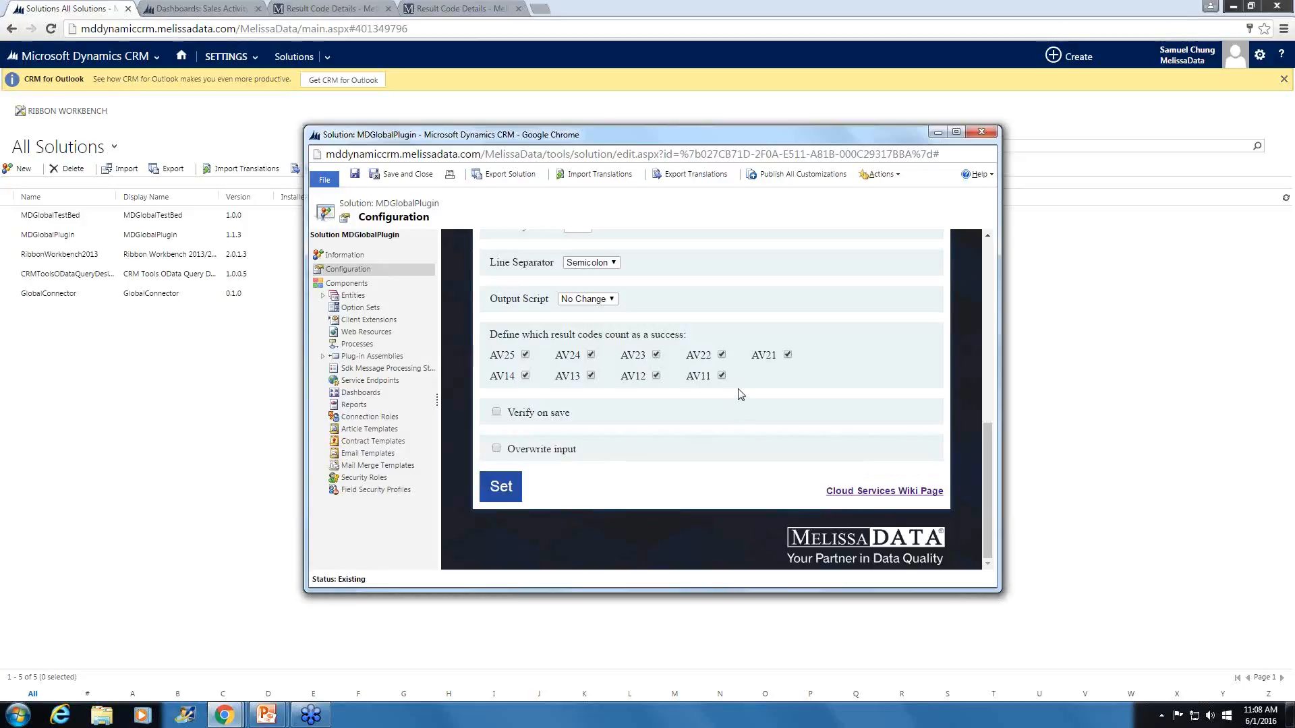
scroll(738, 389, up, 2)
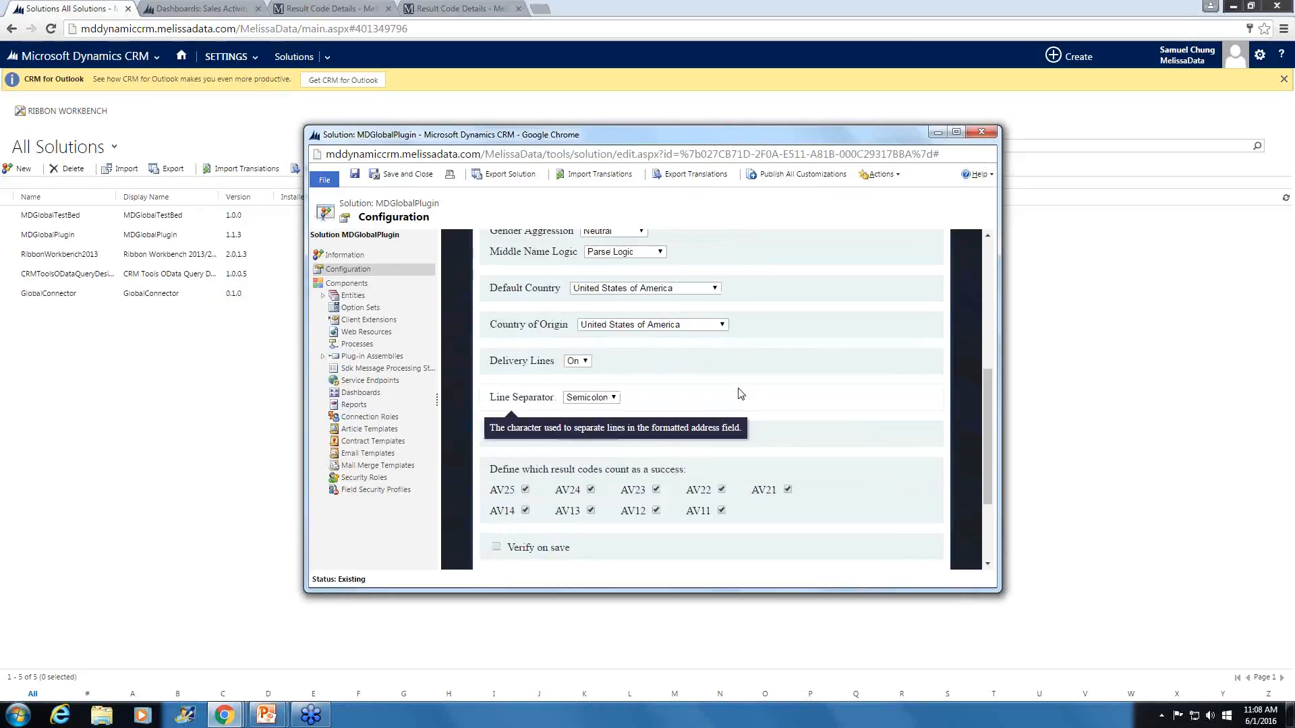
scroll(737, 388, down, 2)
scroll(740, 394, down, 1)
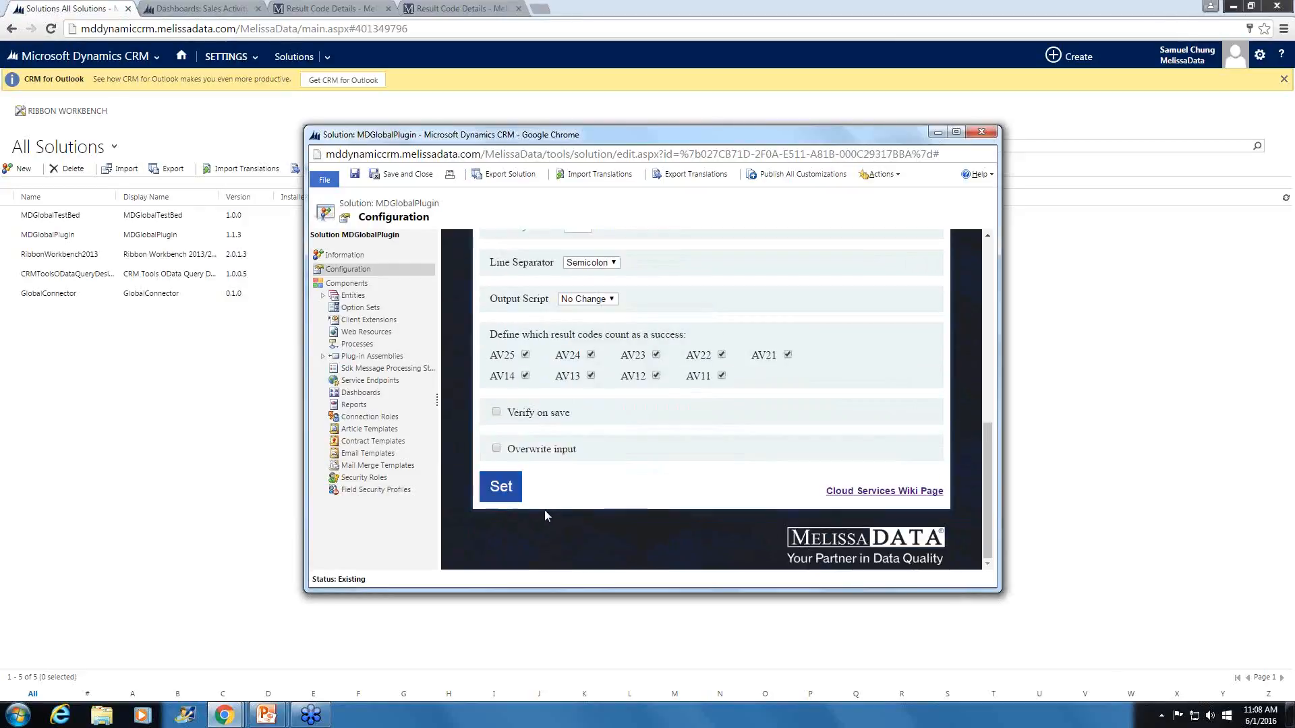
click(981, 131)
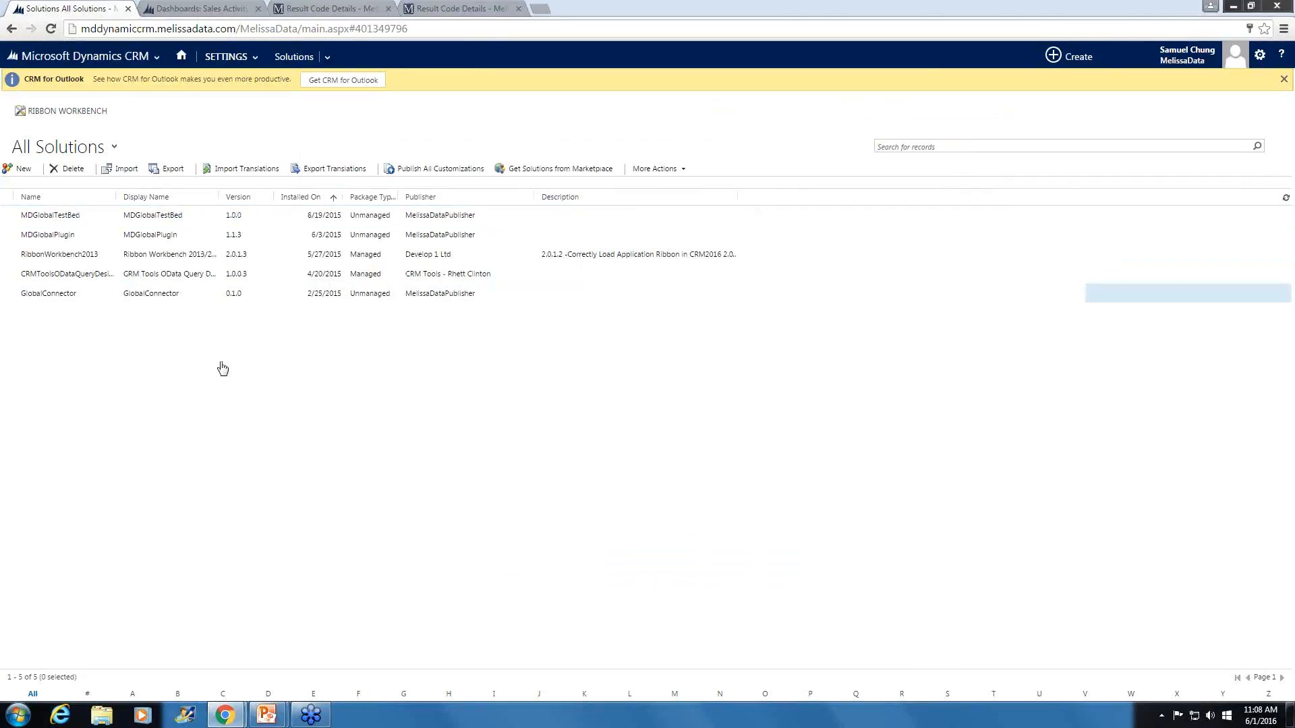
- Go to the contacts list in the Sales area and start a new contact record
click(123, 57)
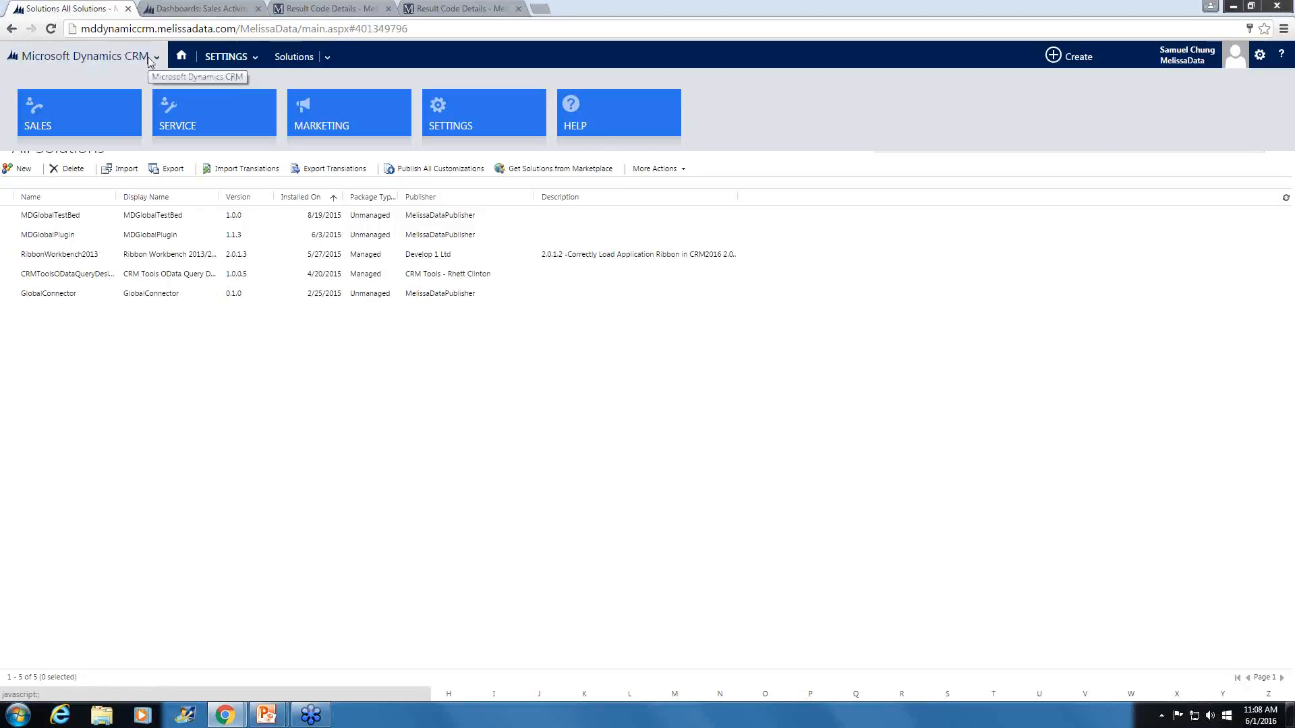
click(46, 119)
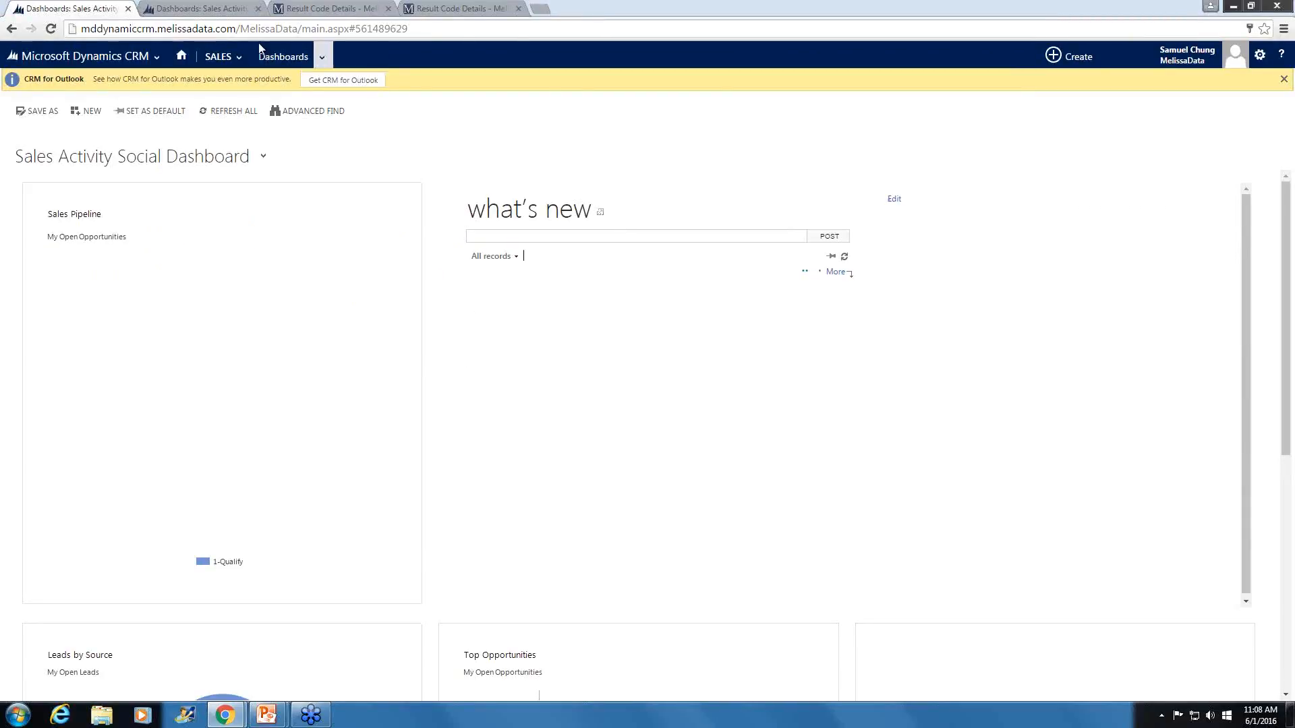
click(217, 56)
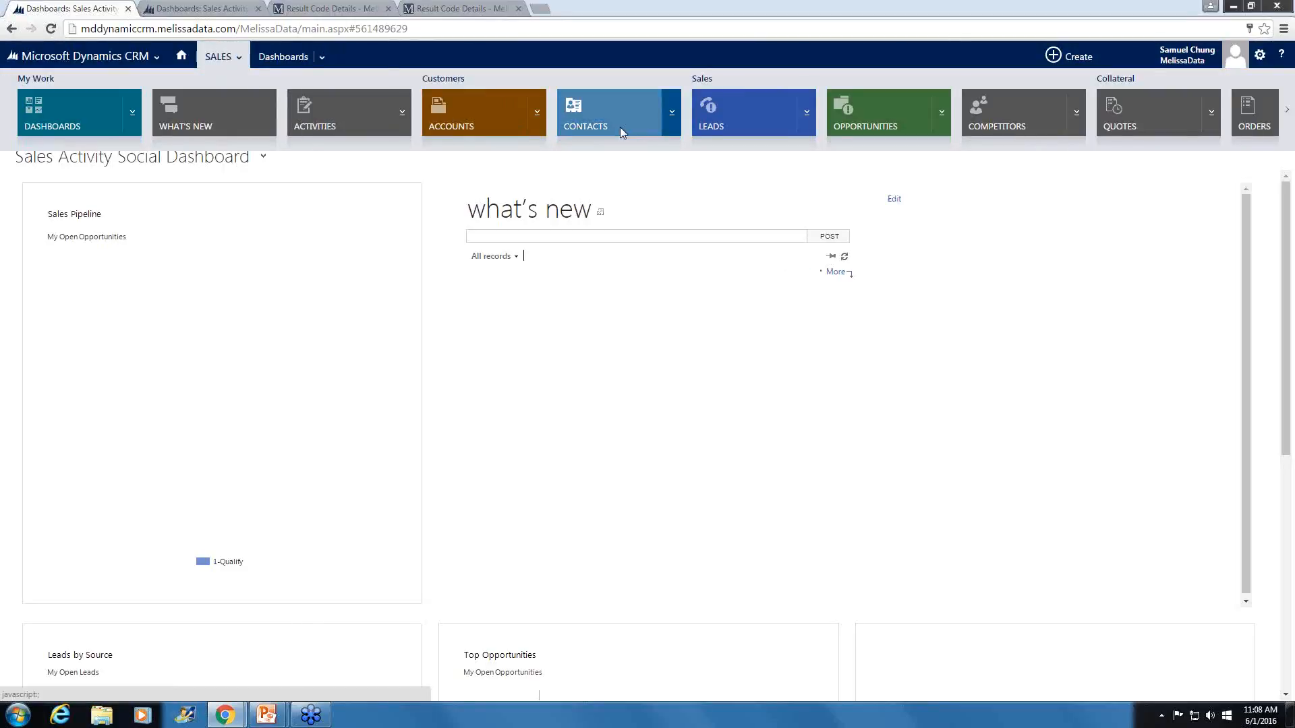
click(605, 112)
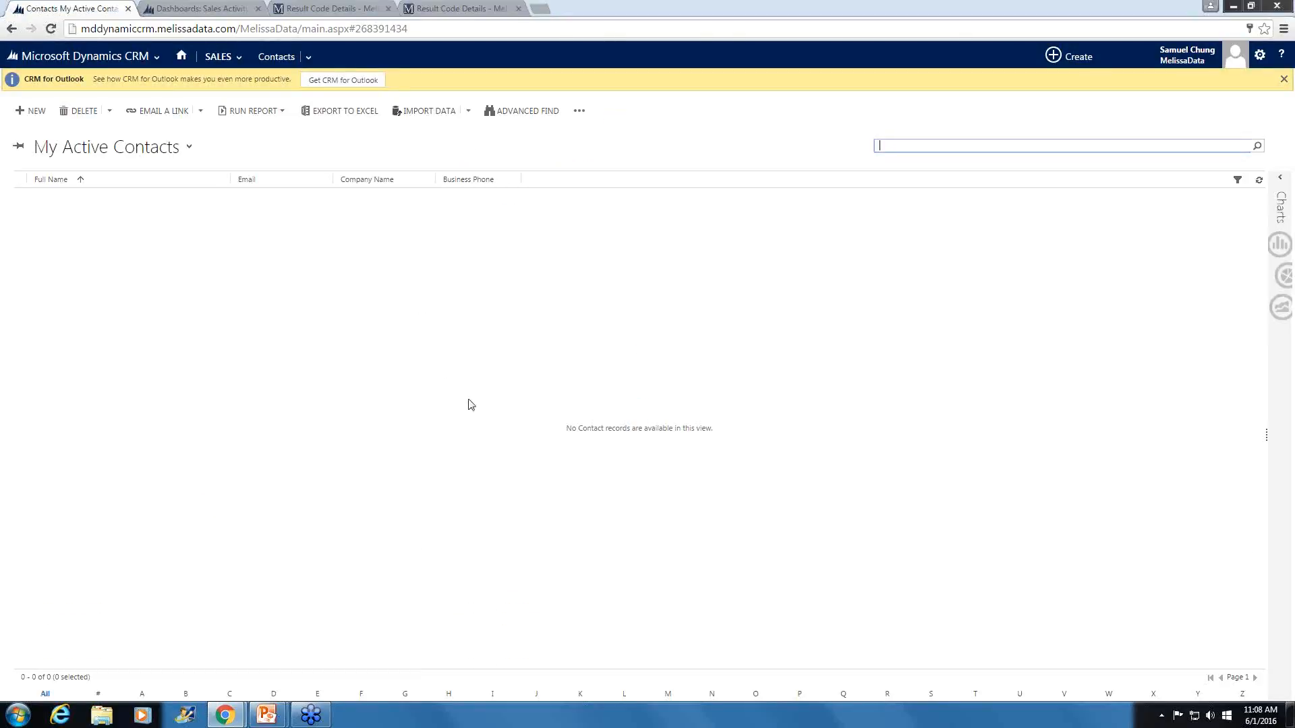
click(21, 111)
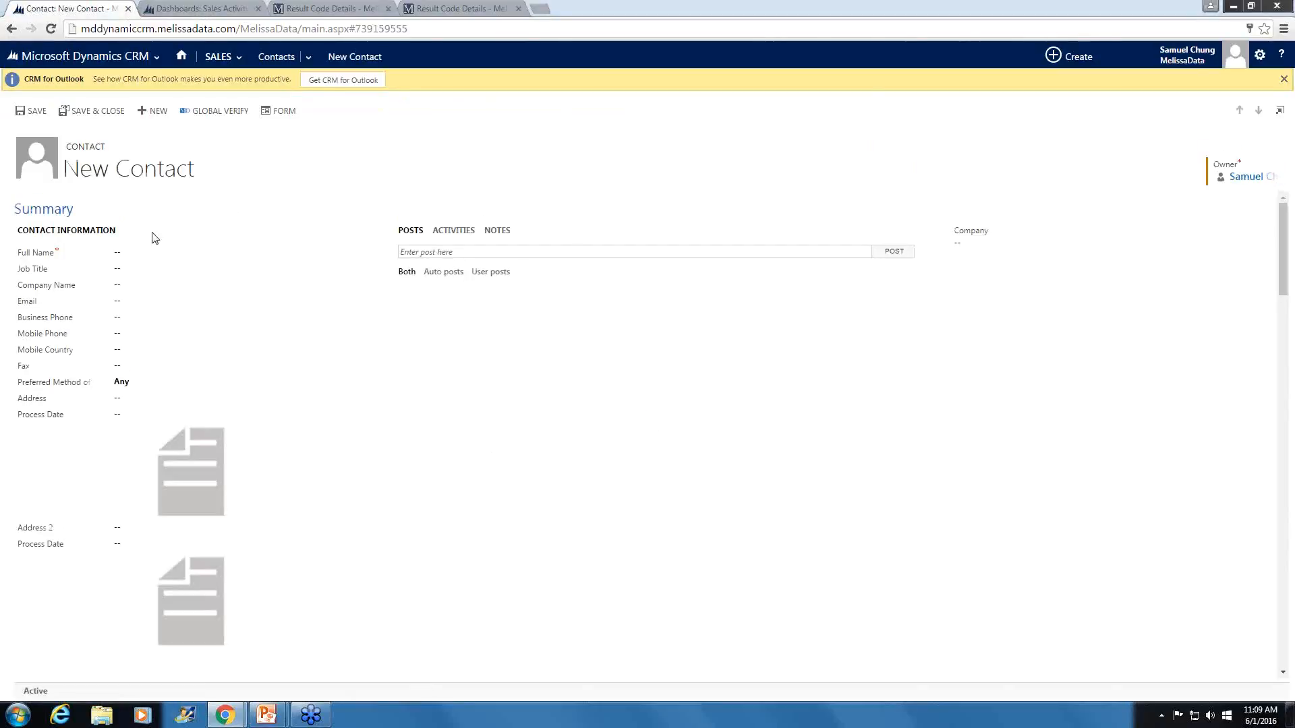
- Enter the contact's first and last name in the Full Name field
click(120, 253)
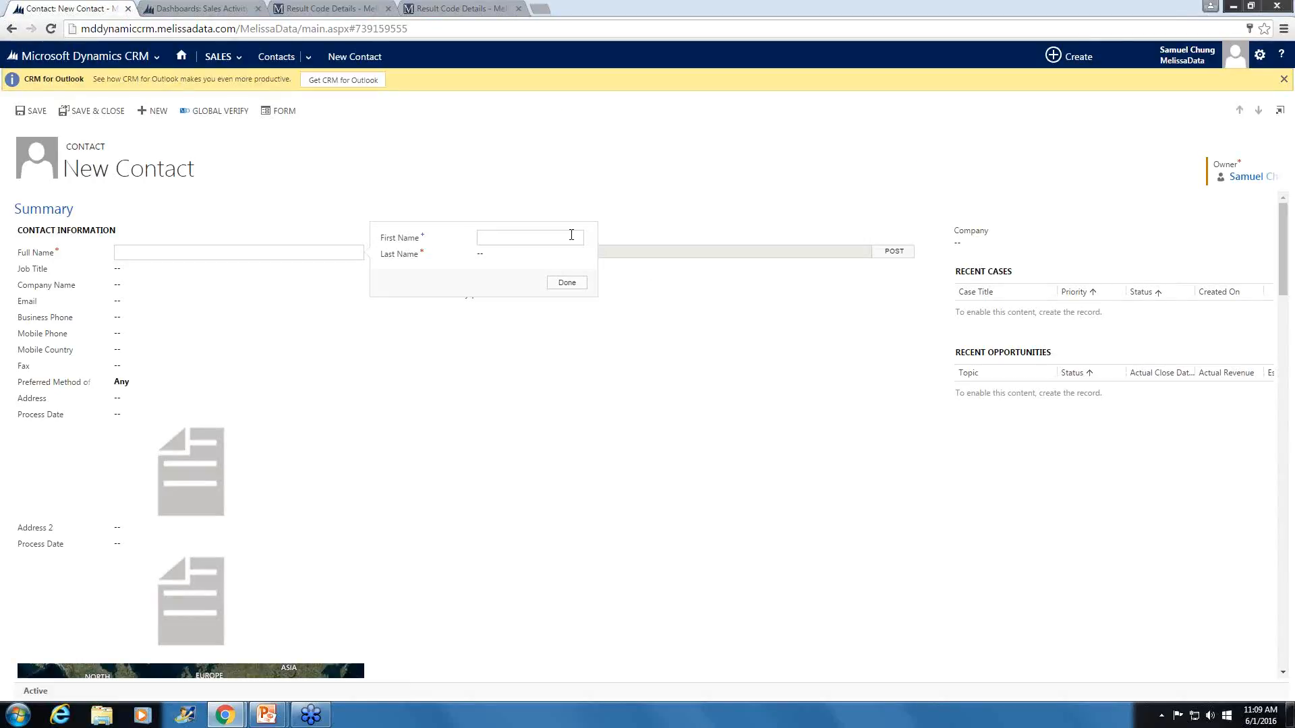
key(Tab)
click(121, 404)
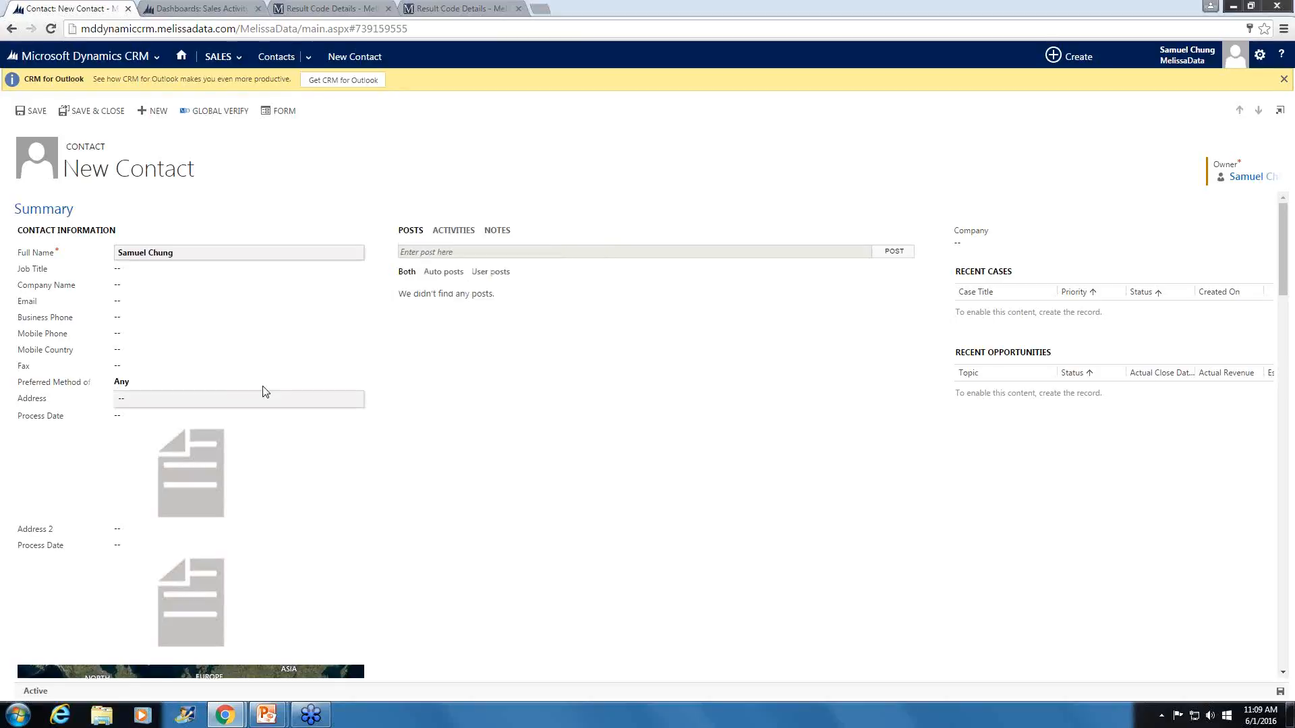
- Fill in the contact's Address with street, city, state/province, postal code and country, and run Global Verify on the record
click(121, 402)
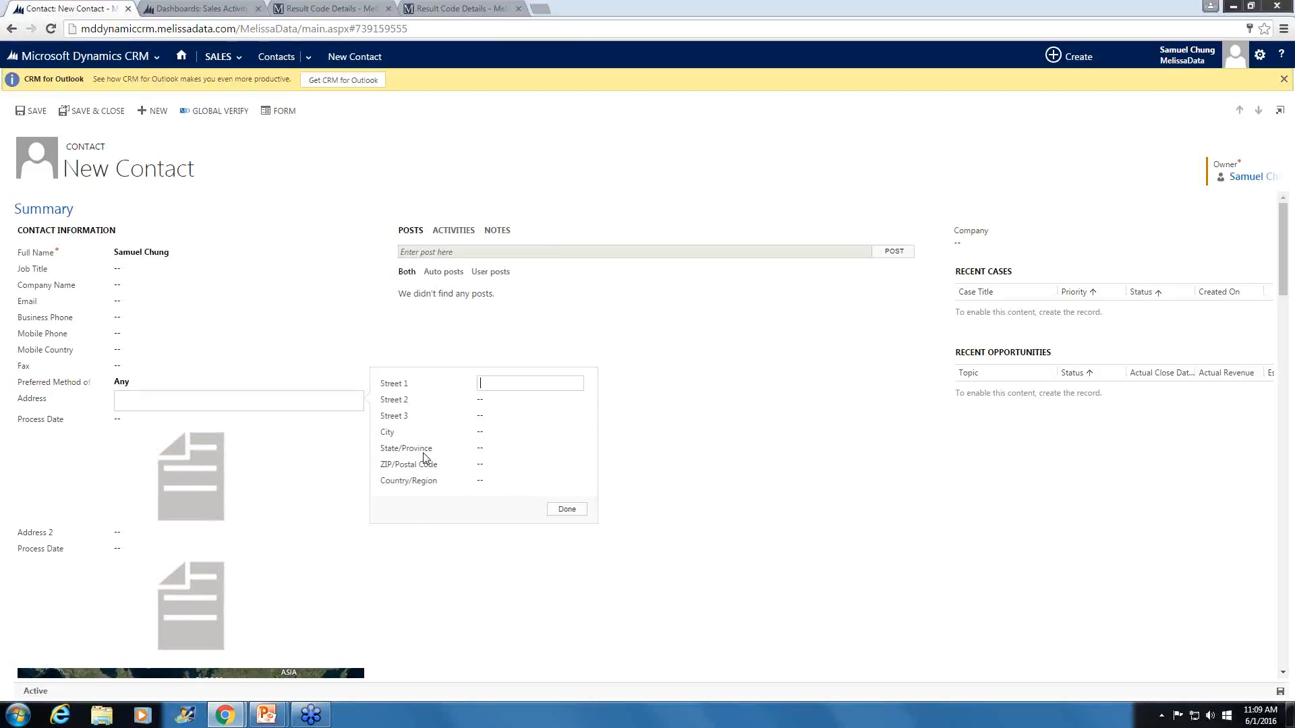
click(520, 433)
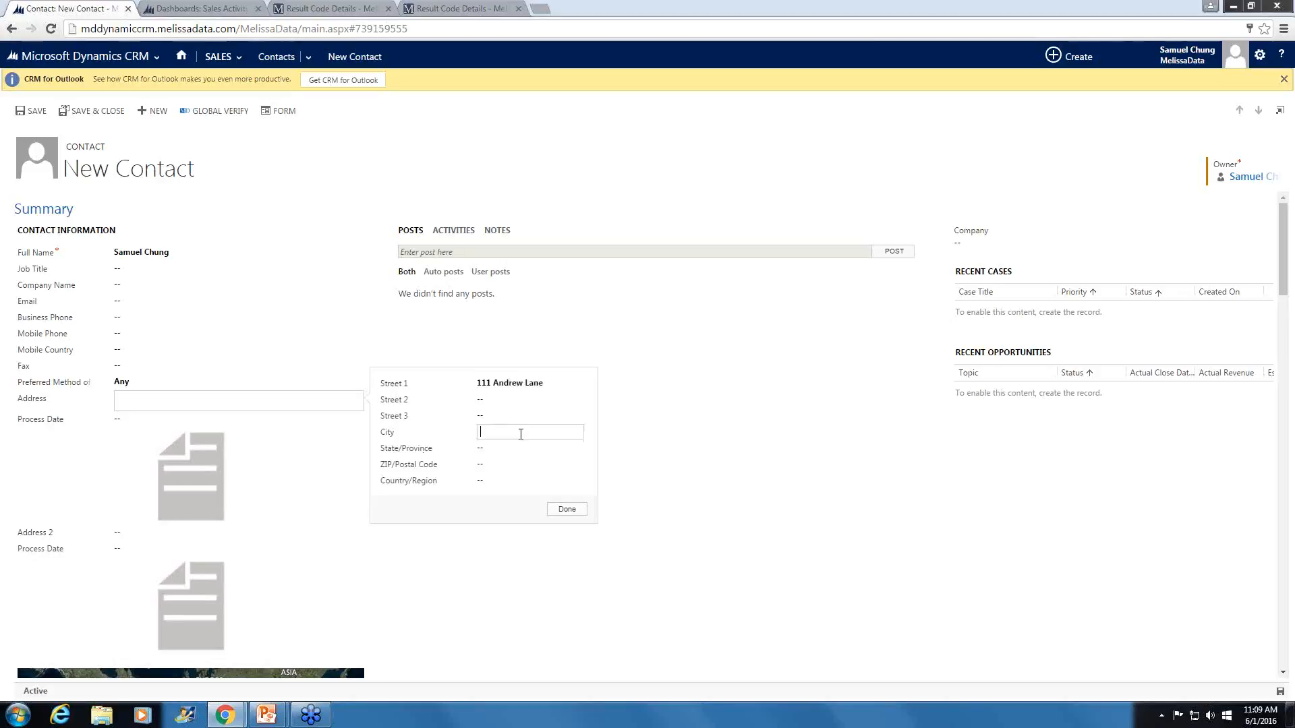
text(Stockport)
click(570, 450)
text(Manchester)
click(536, 465)
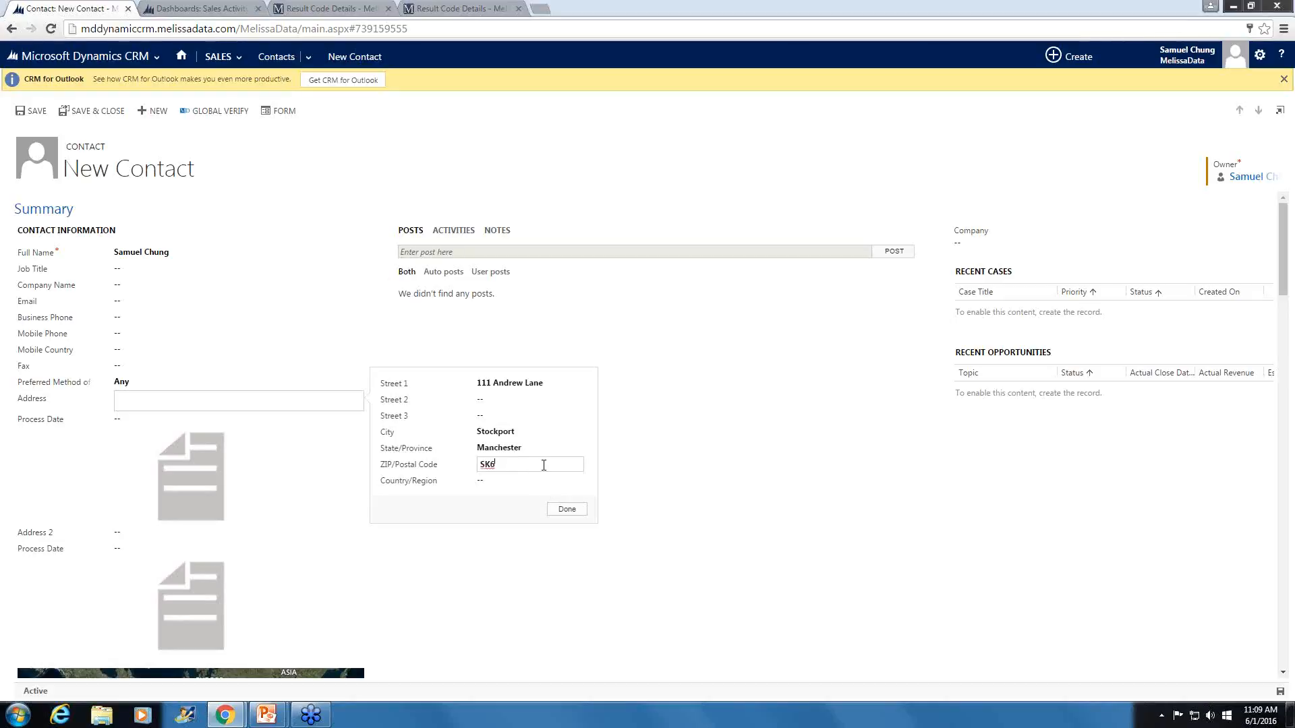
click(533, 482)
click(566, 509)
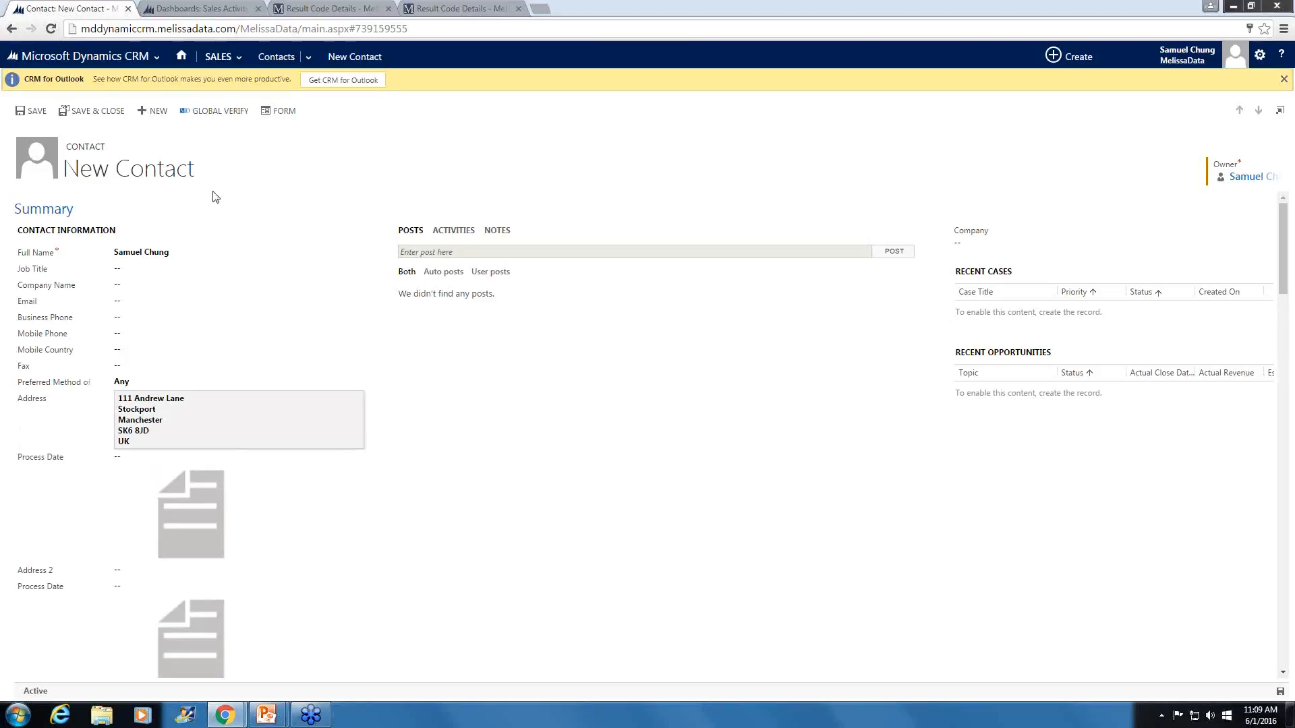
click(208, 112)
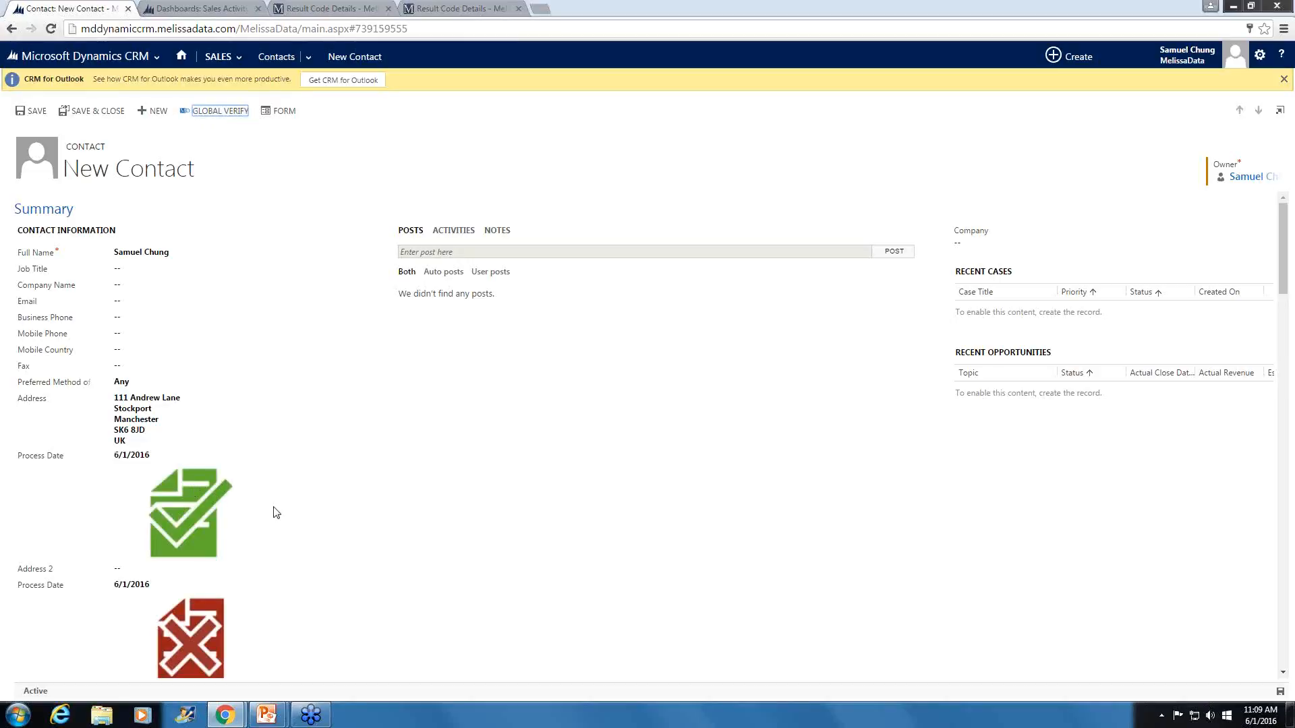
- Examine the Melissa Data name, email, phone and address details returned for the new contact
scroll(292, 540, down, 1)
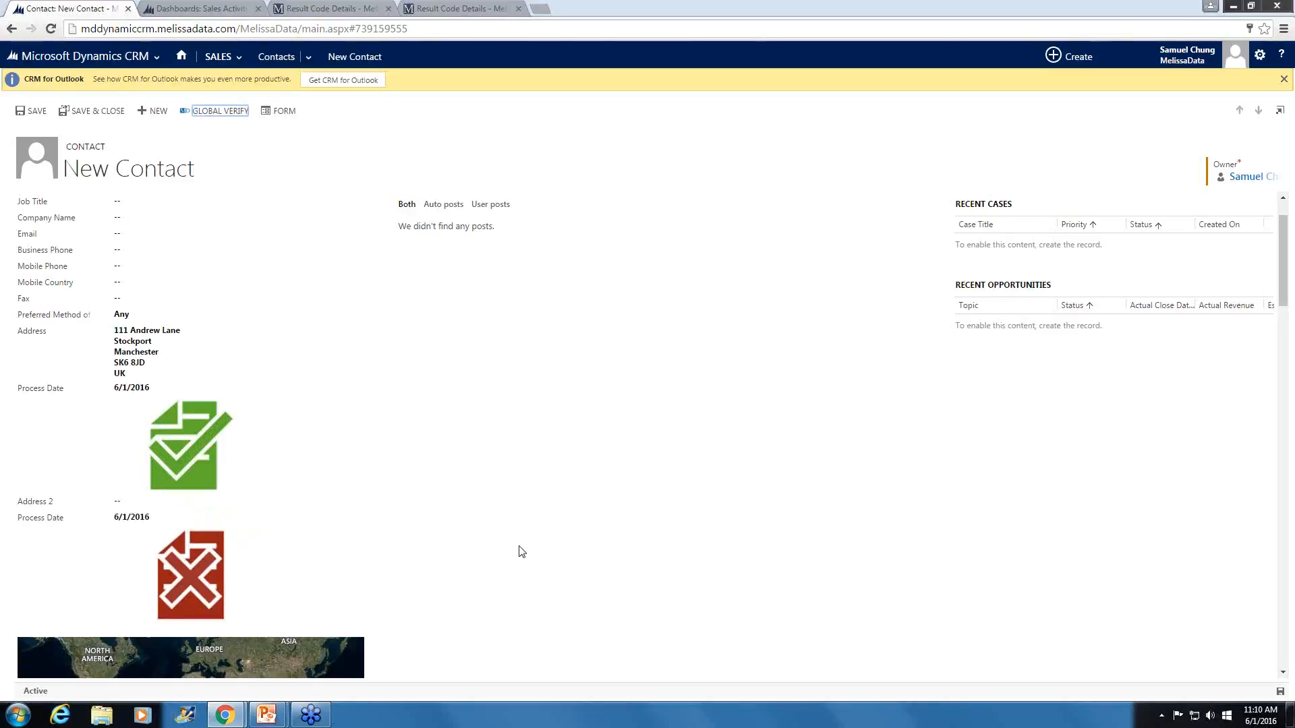
scroll(522, 552, down, 4)
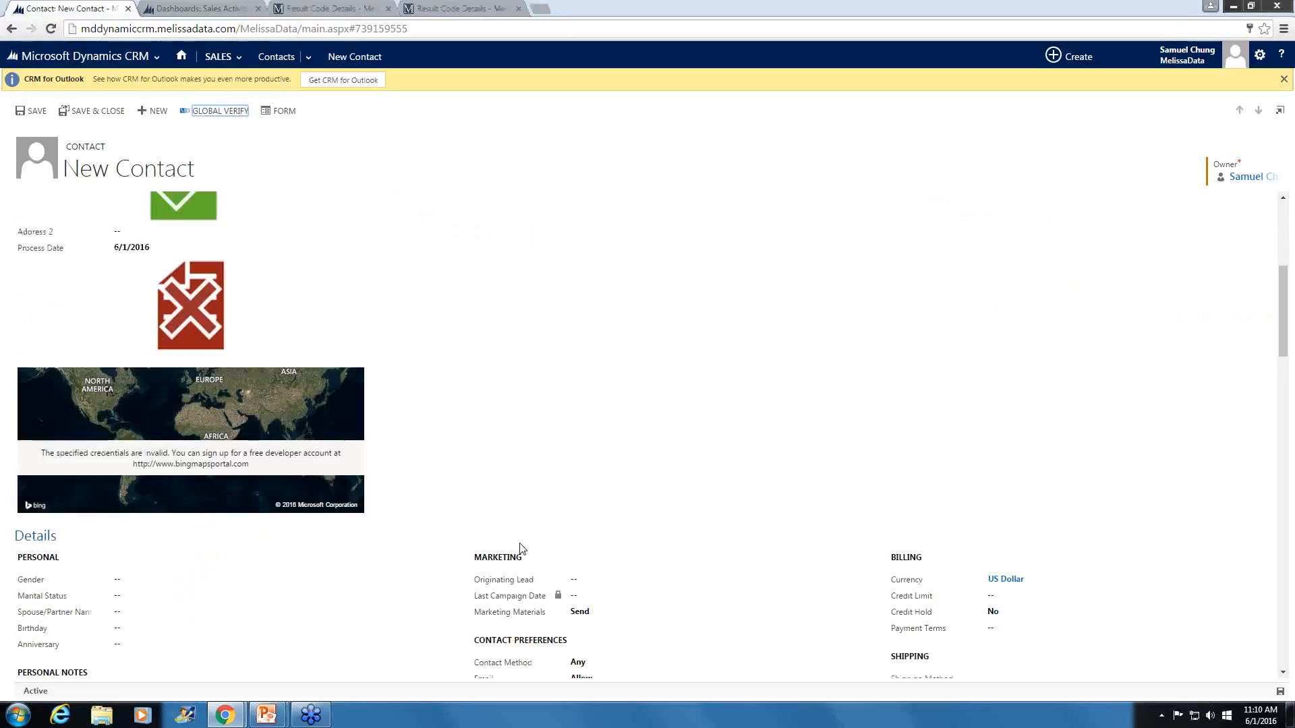
scroll(520, 548, down, 6)
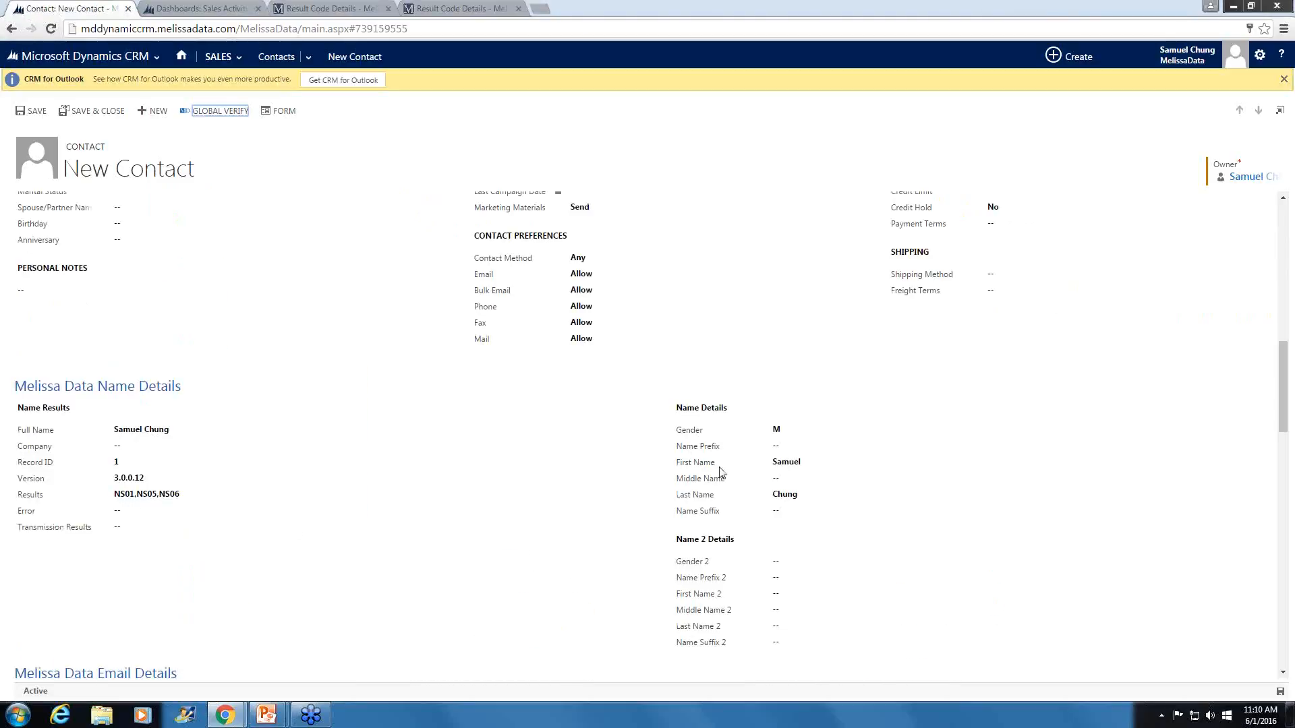
scroll(225, 497, down, 4)
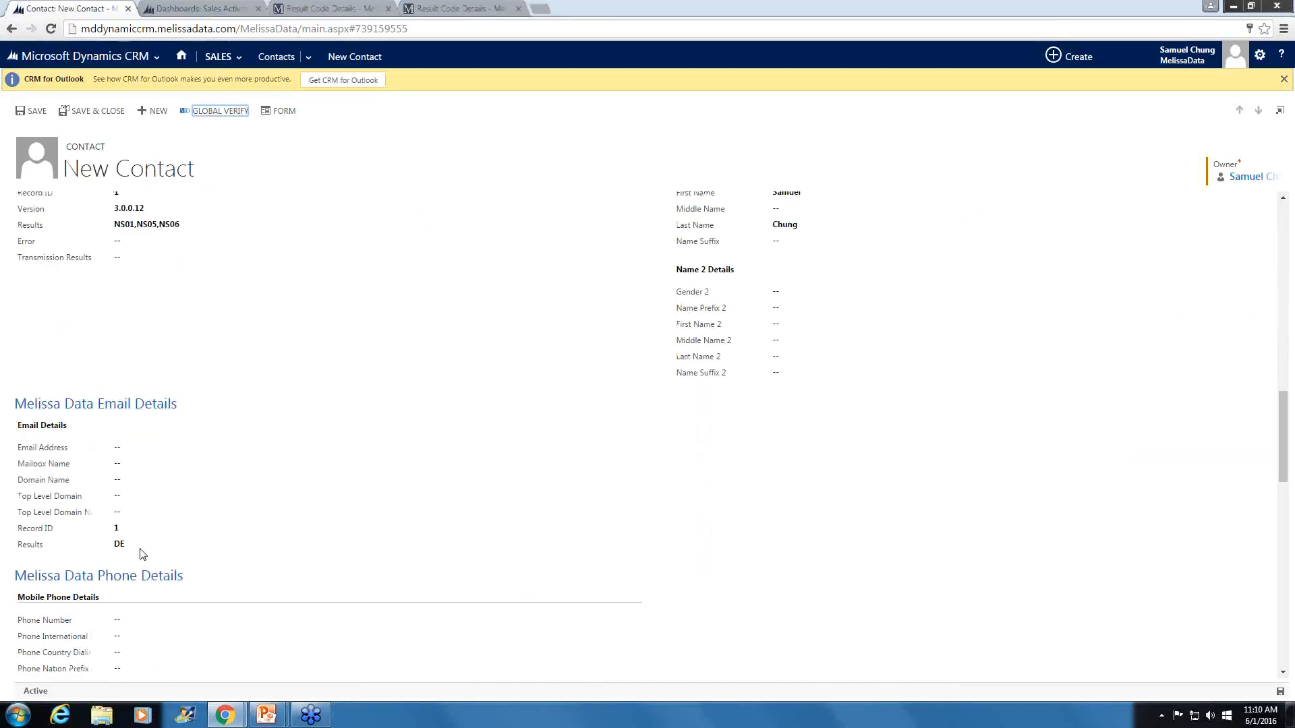
scroll(223, 405, down, 2)
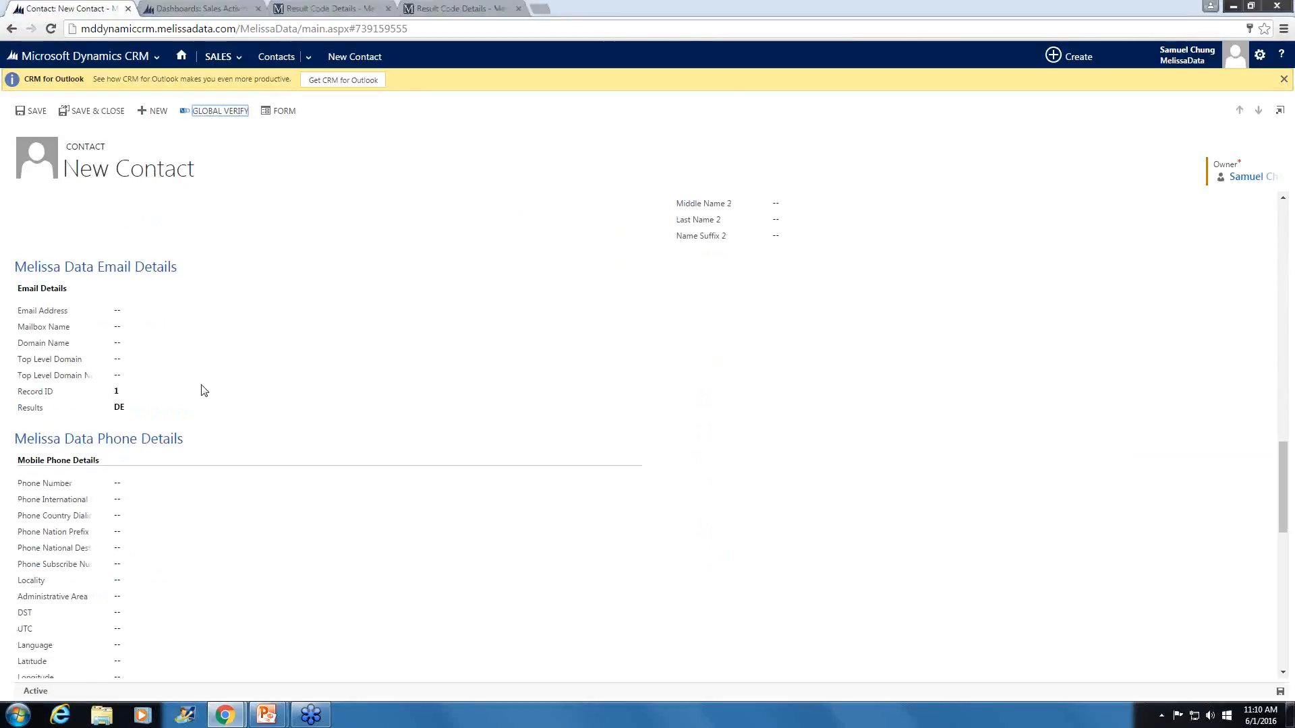
scroll(162, 317, down, 2)
scroll(214, 396, up, 1)
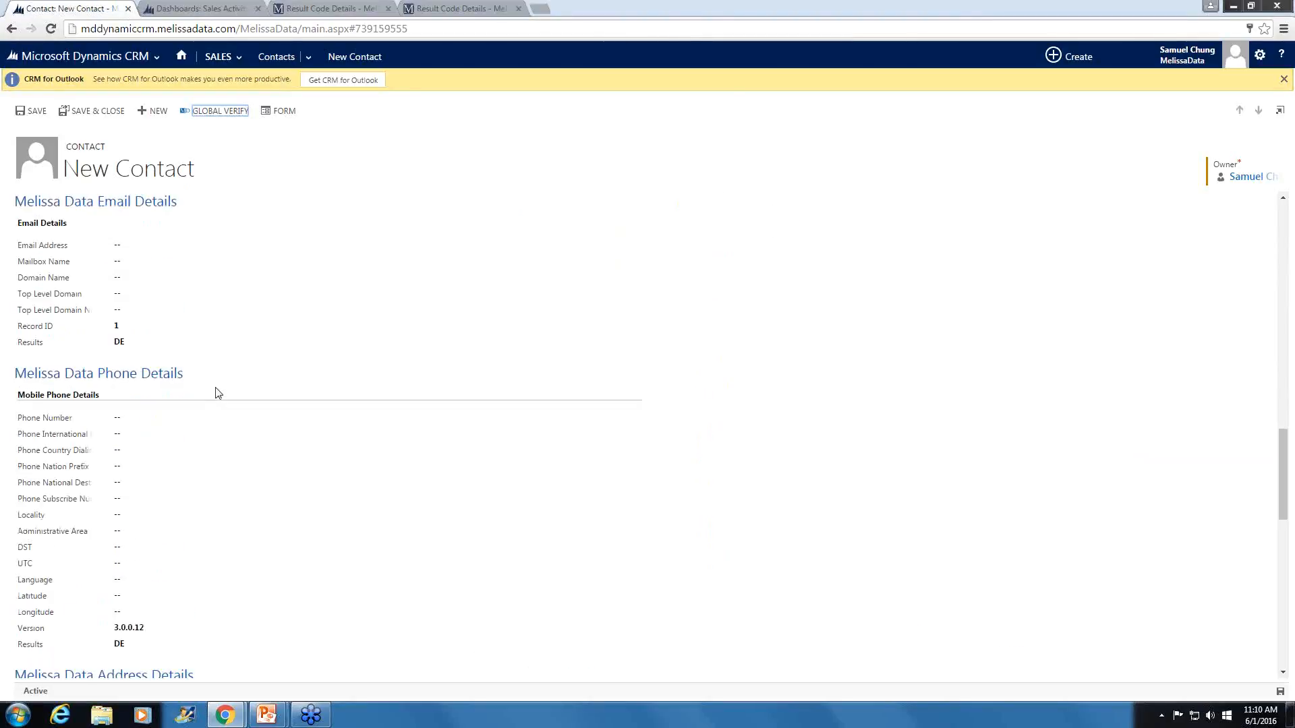
scroll(249, 387, down, 2)
scroll(251, 391, down, 2)
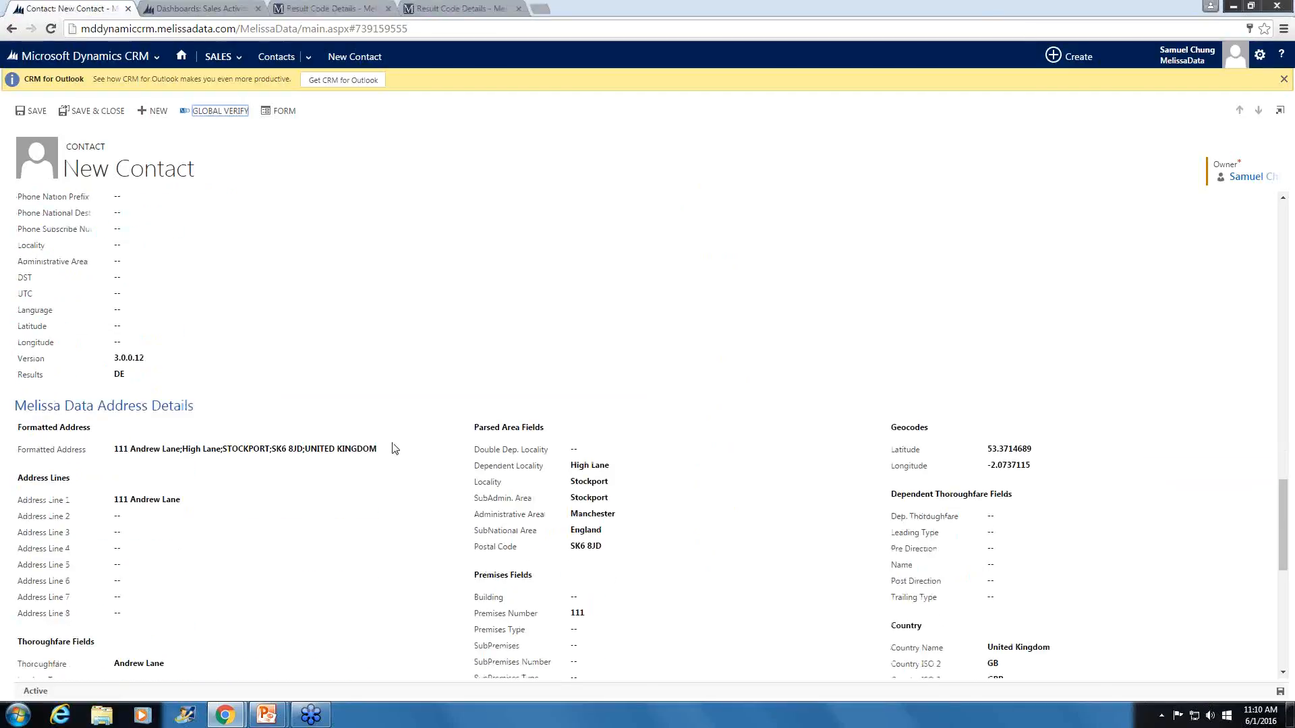
scroll(395, 449, down, 2)
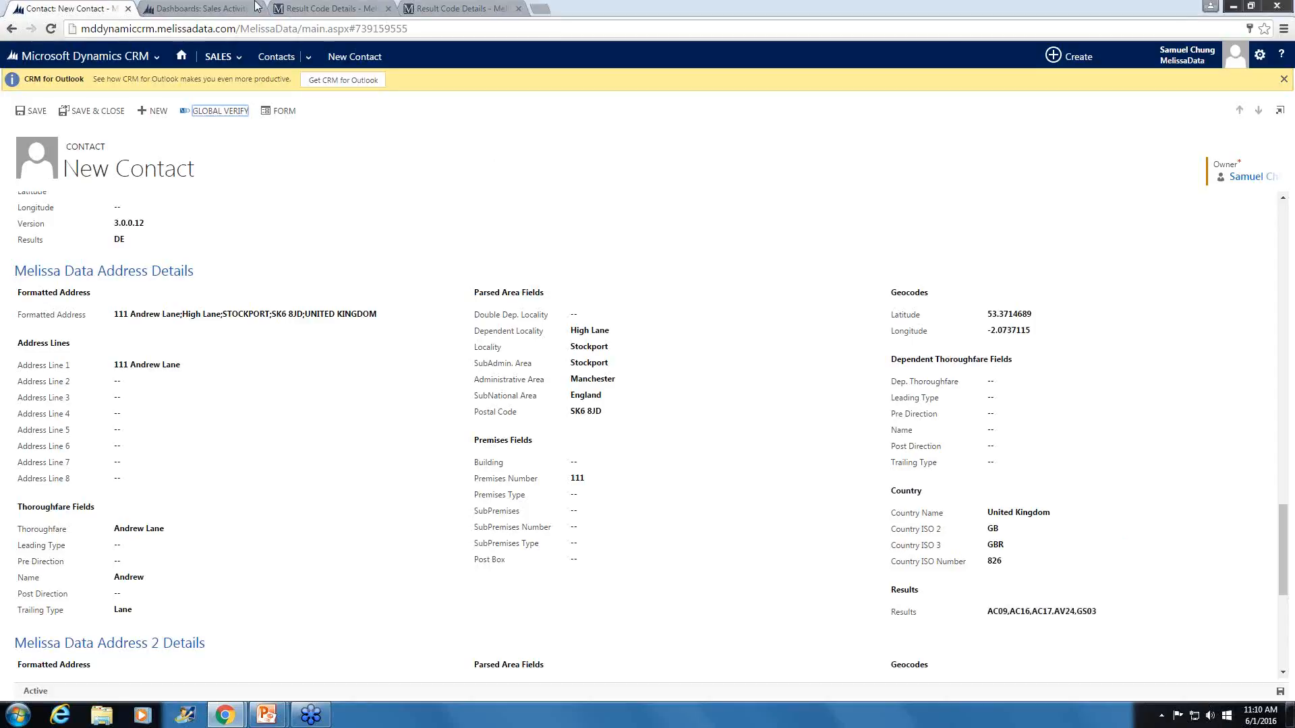
- Look up the address change, geocode status and AV verification codes on the wiki's Global Address Verification Result Codes page
click(297, 6)
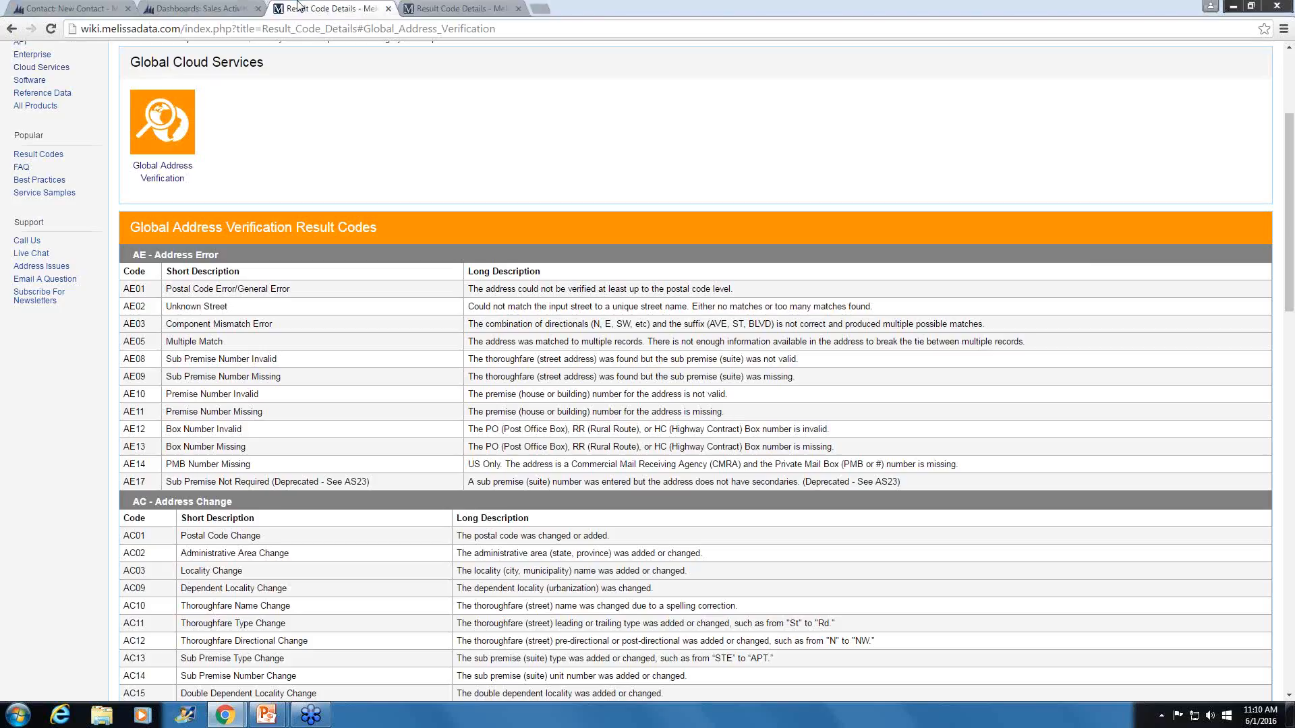
scroll(340, 202, up, 3)
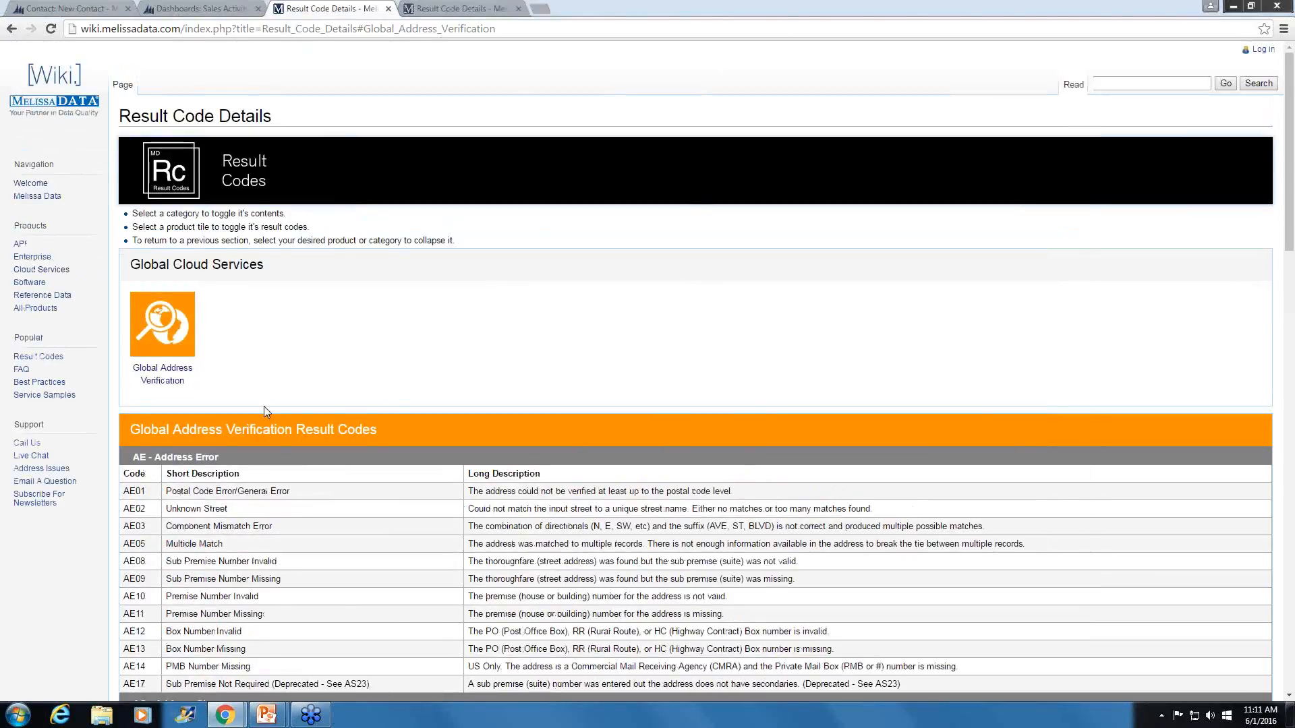
scroll(264, 405, down, 1)
scroll(267, 425, down, 5)
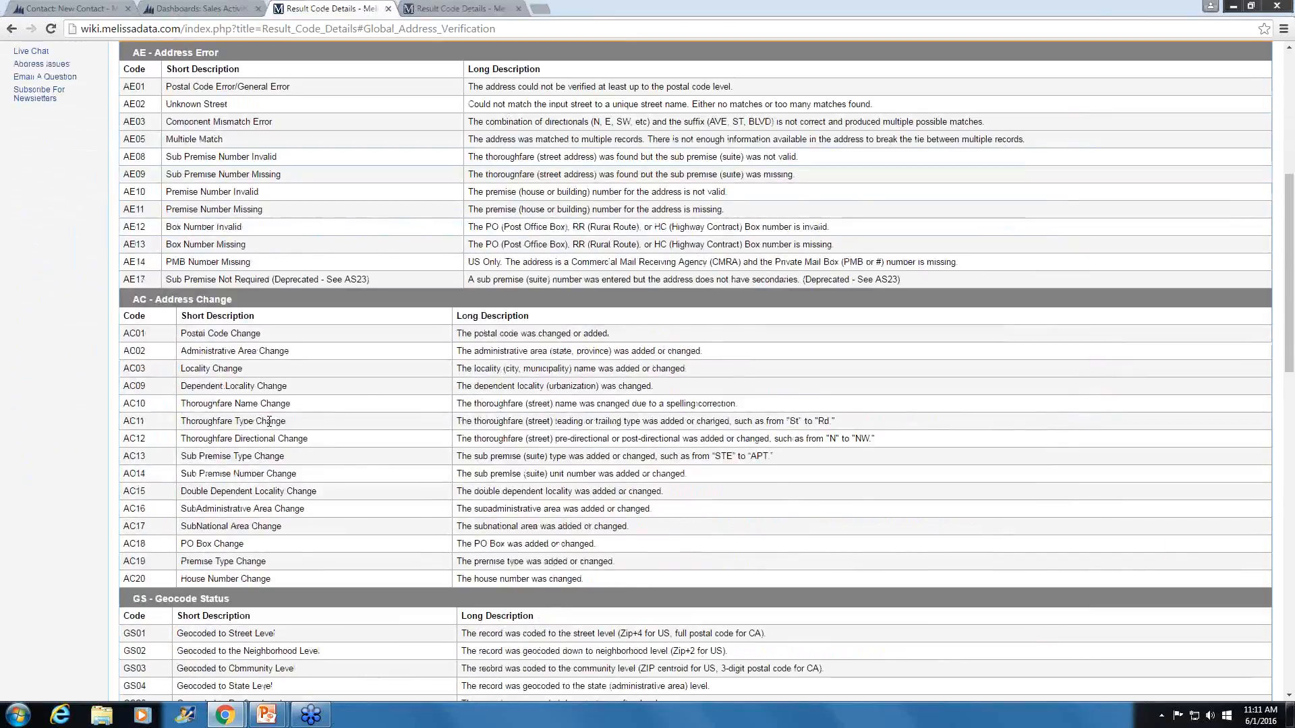
scroll(269, 422, down, 7)
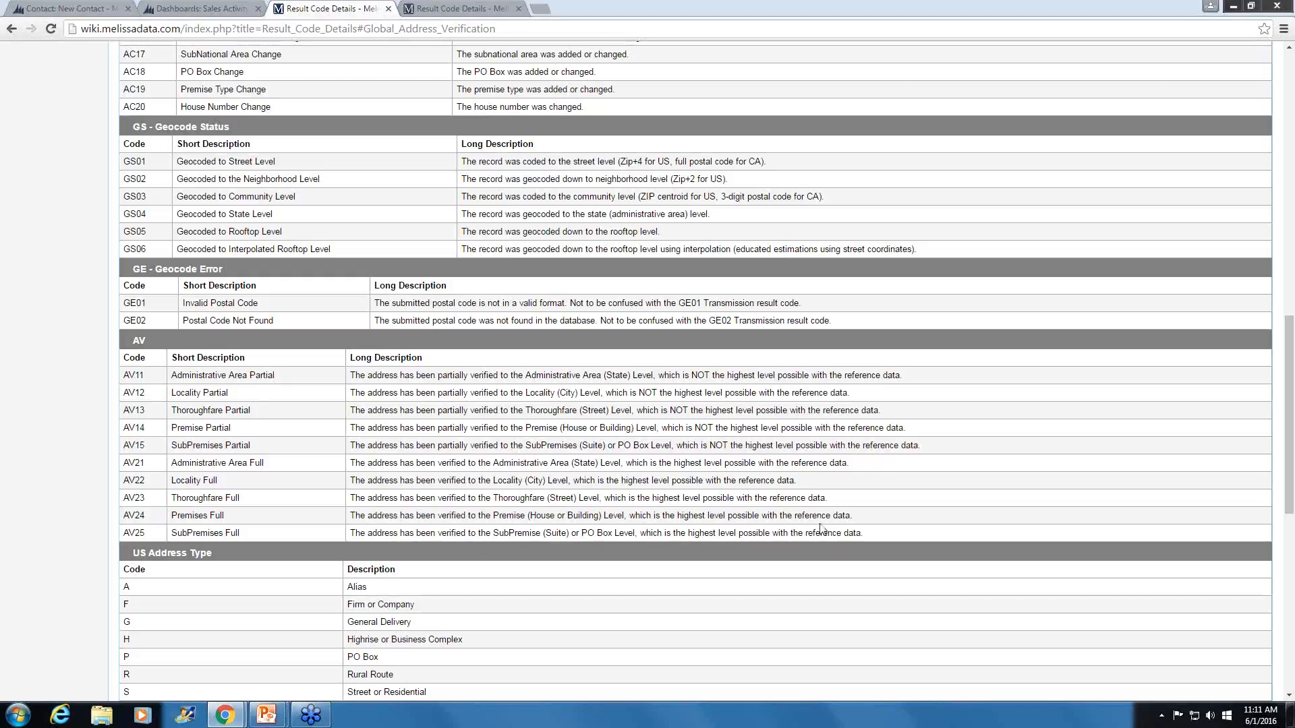
- Back in the contact, misspell the street name, set the state/province to Cheshire, and run Global Verify again
click(94, 7)
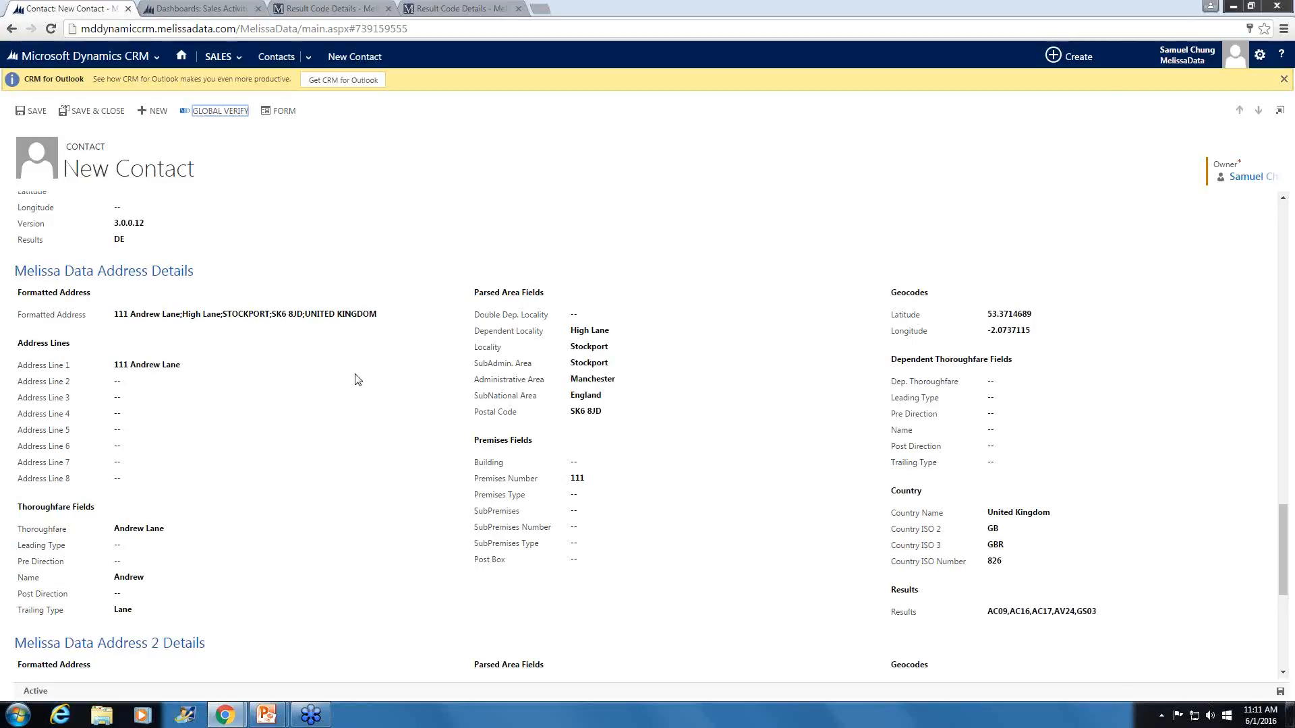
click(358, 380)
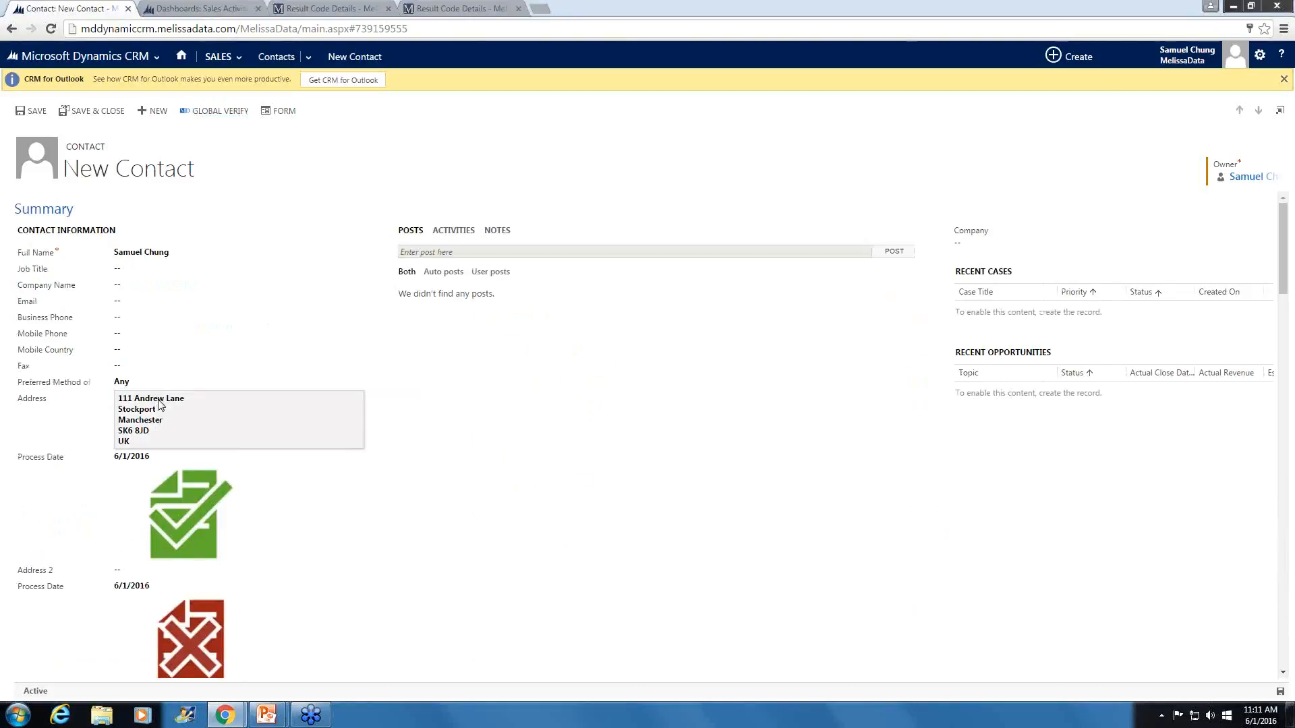
click(523, 382)
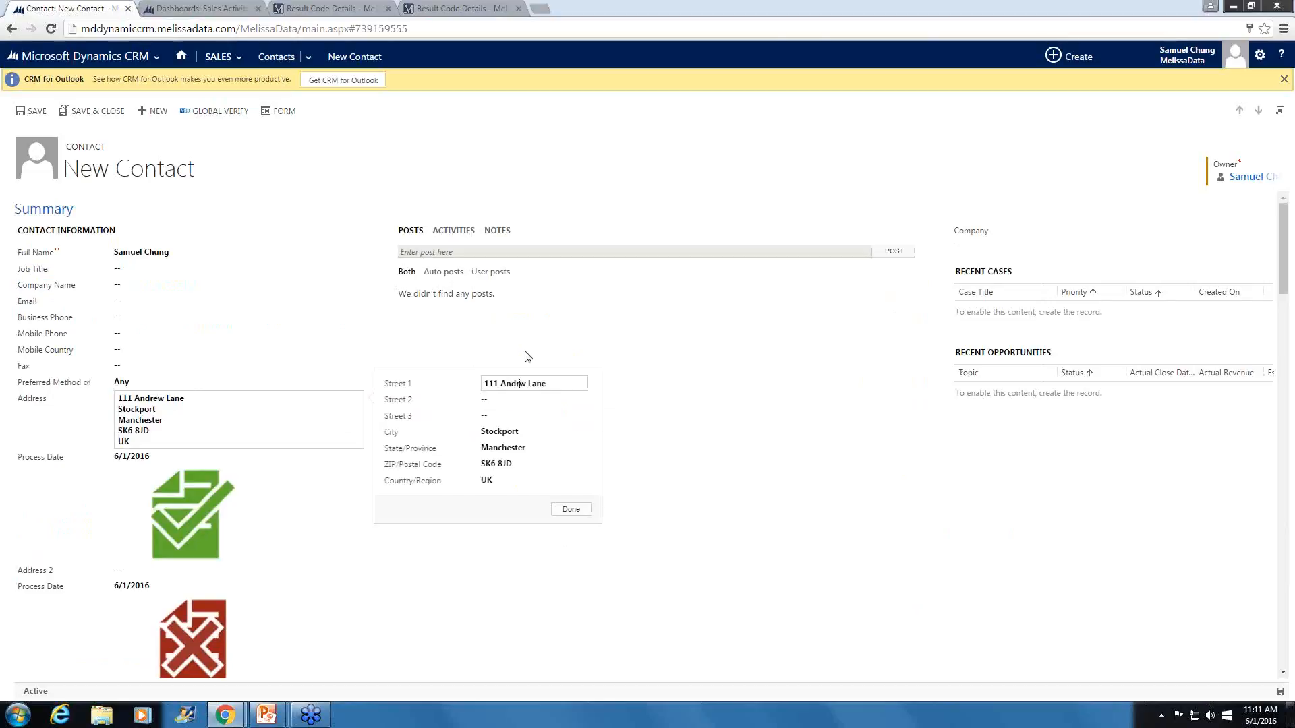
click(532, 445)
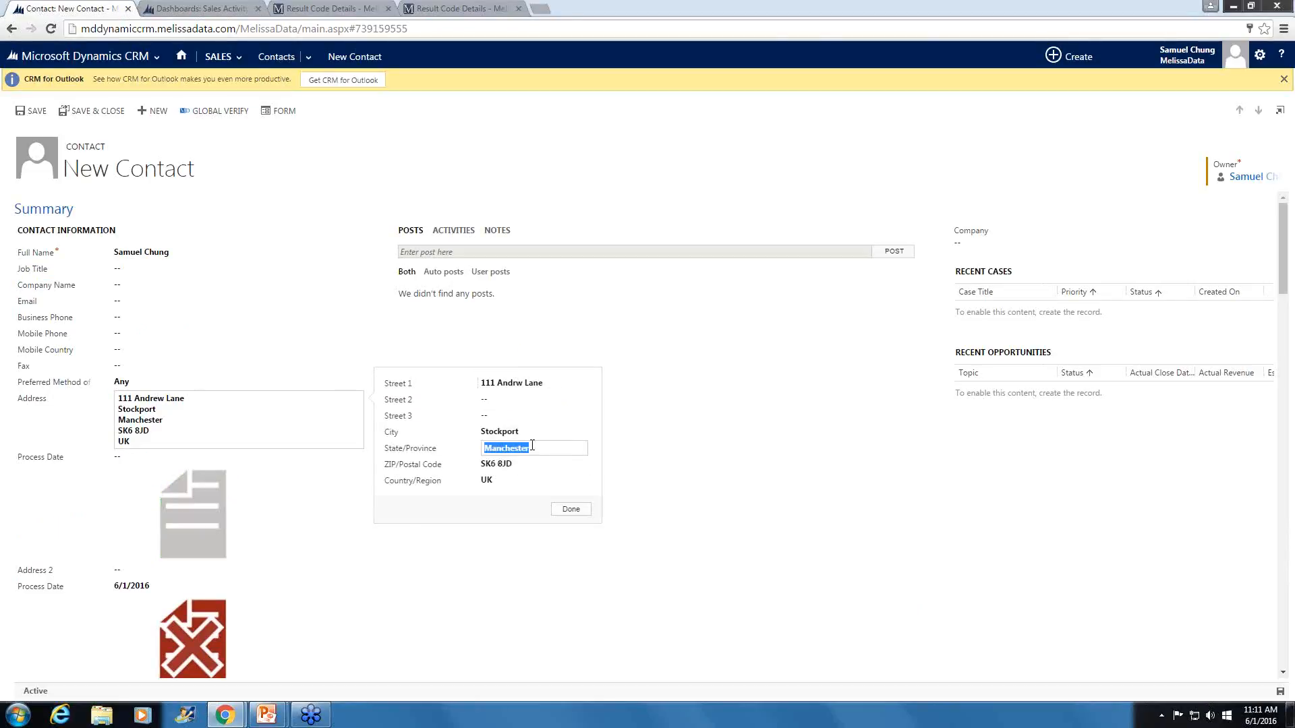
text(Cheshire)
click(571, 509)
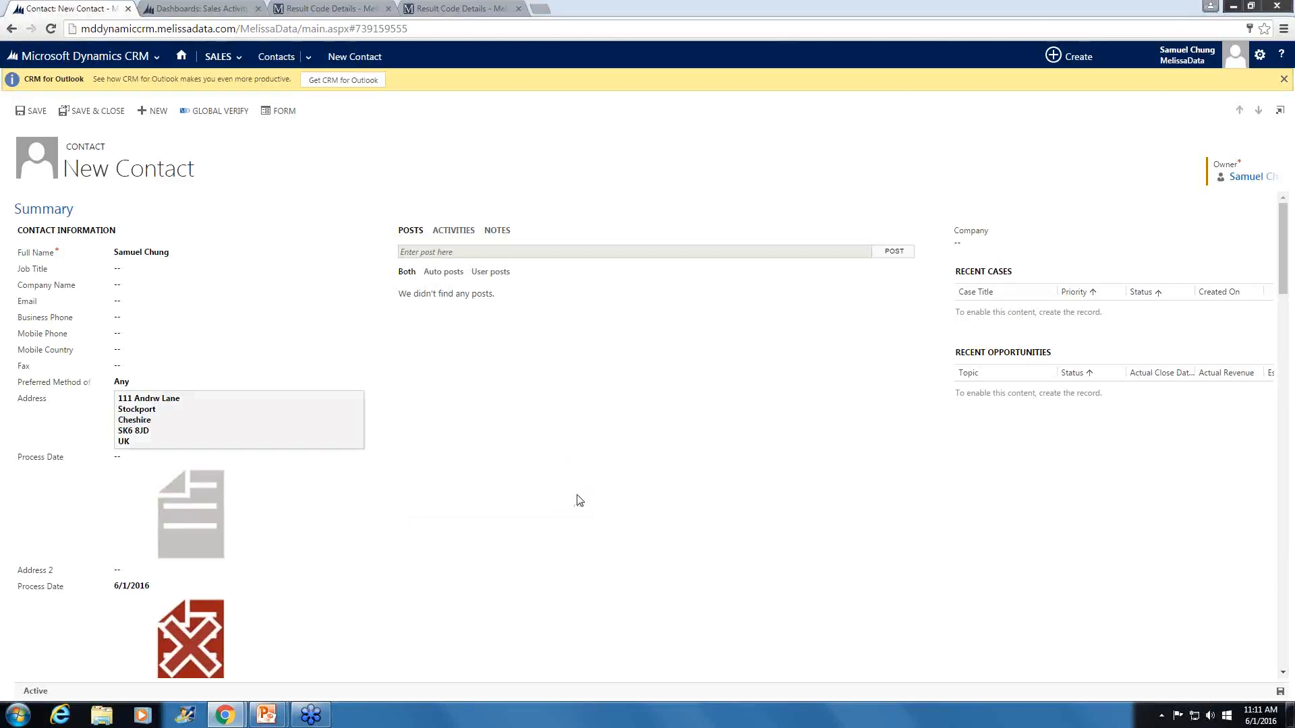
click(204, 112)
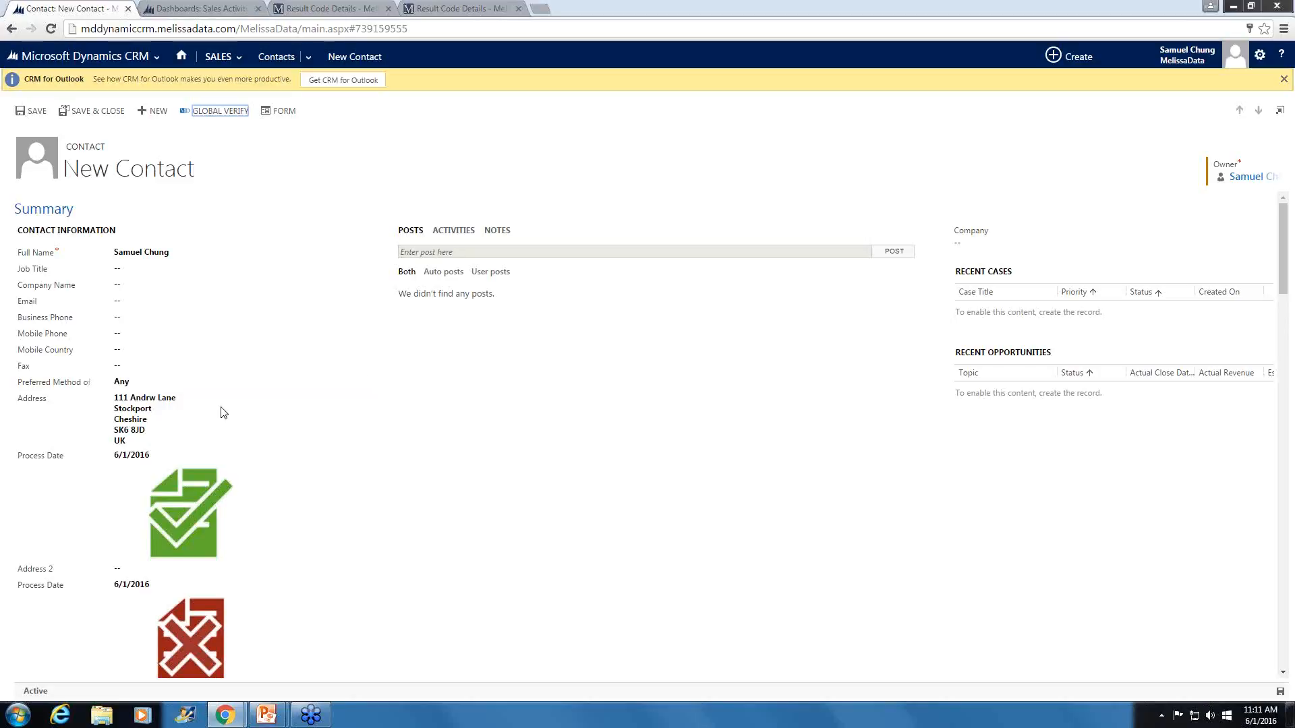
- Examine the Melissa Data Address Details for the corrected street, parsed area fields and result codes
scroll(499, 451, down, 1)
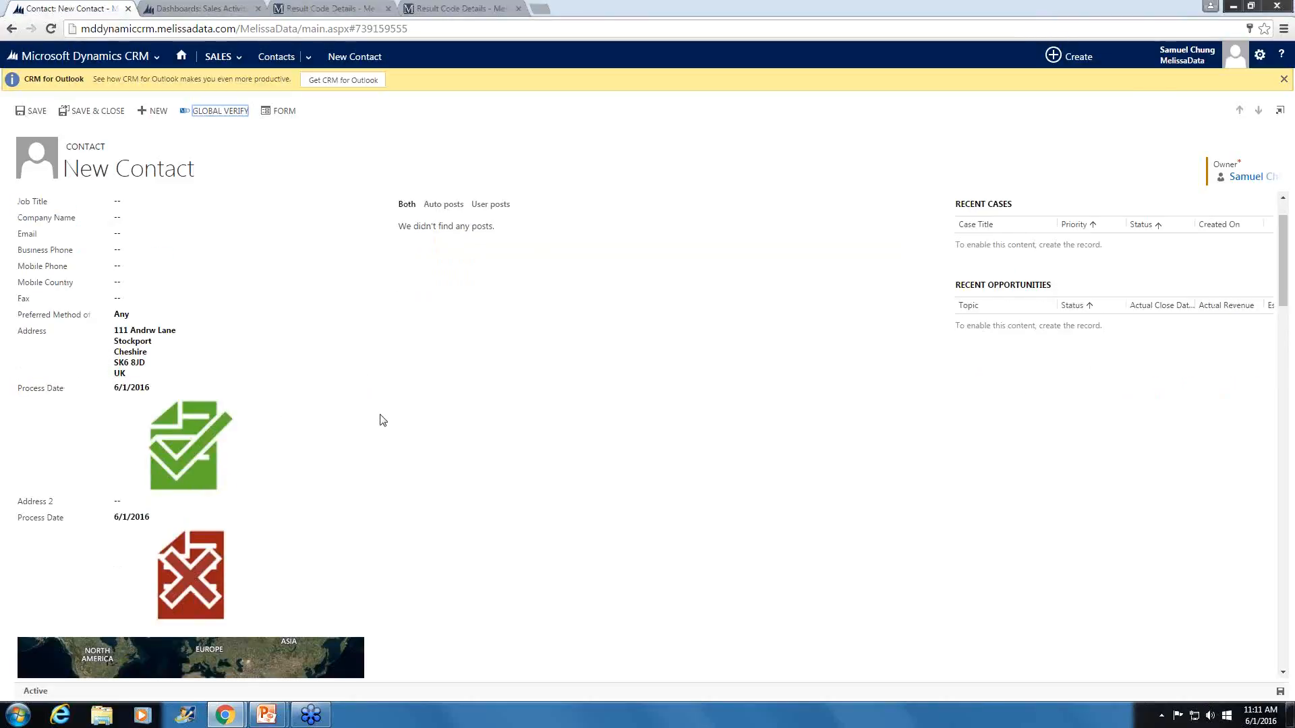
scroll(382, 420, down, 3)
scroll(383, 421, down, 7)
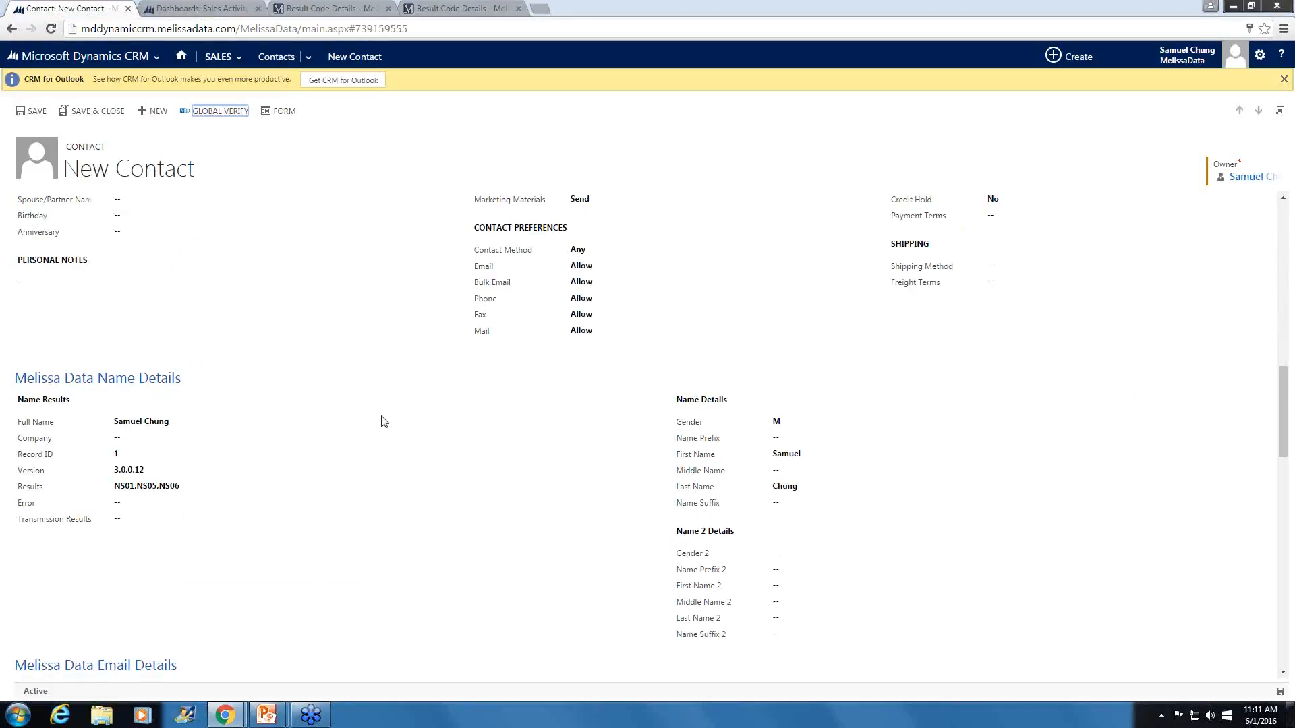
scroll(382, 422, down, 2)
scroll(382, 422, down, 9)
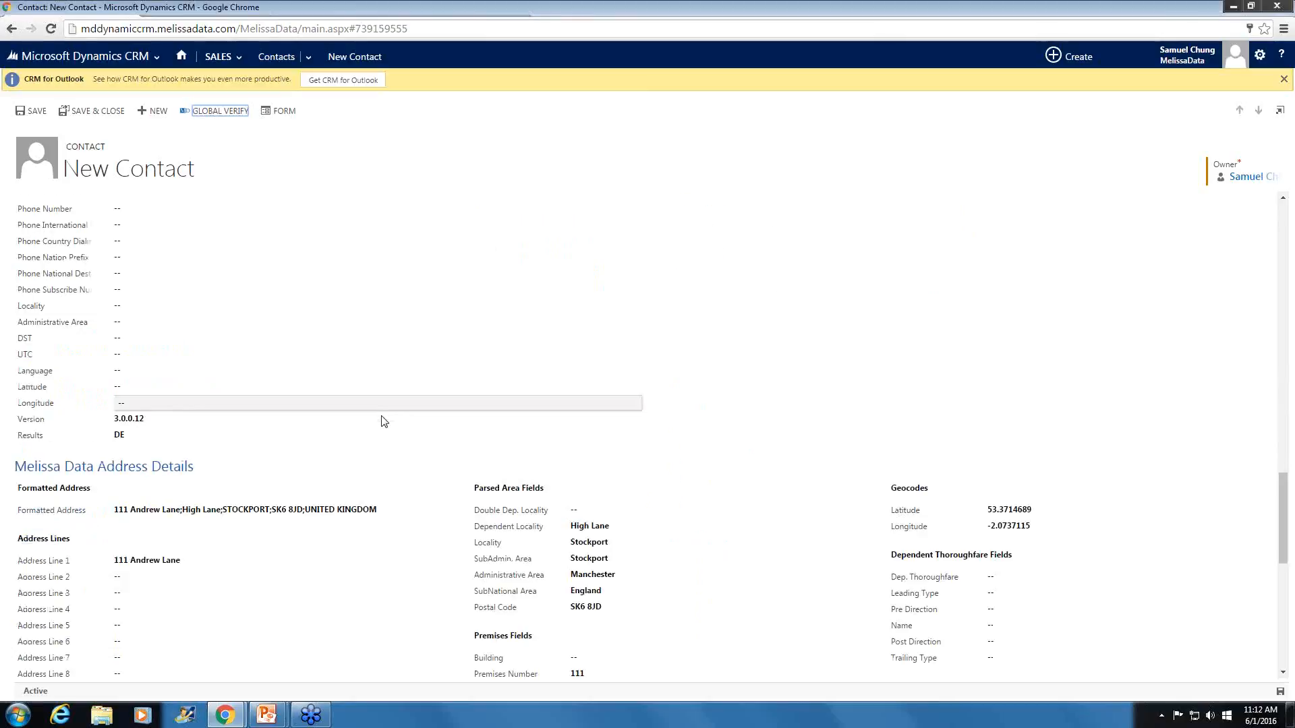
scroll(145, 443, down, 1)
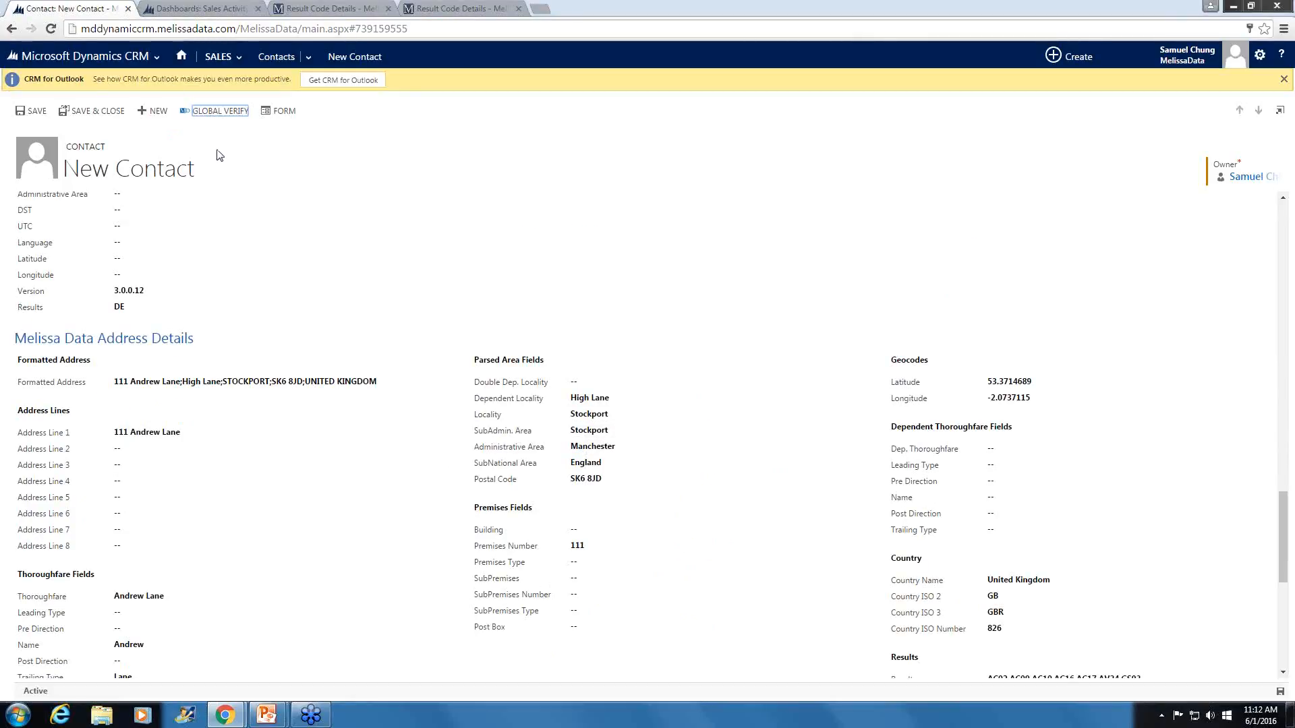
- Switch to the CRM2013 organization's browser tab and go to the Solutions list in Settings
click(222, 56)
click(211, 7)
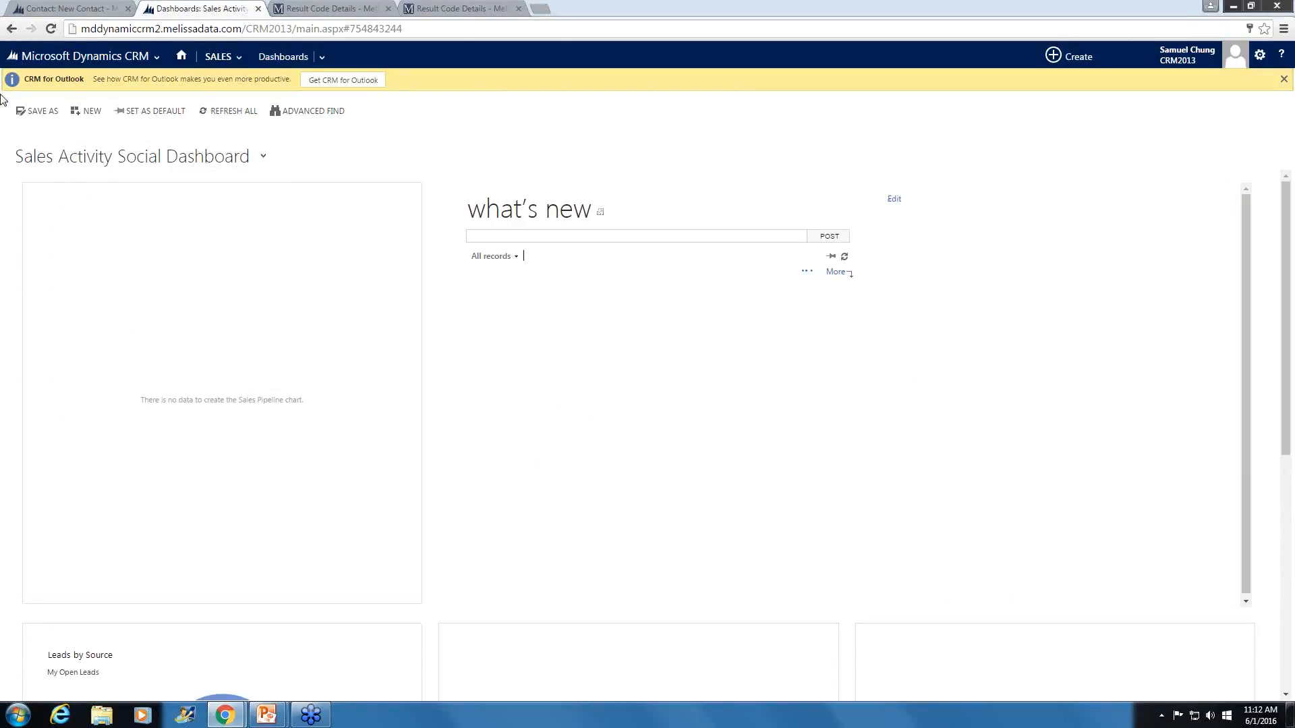
click(95, 59)
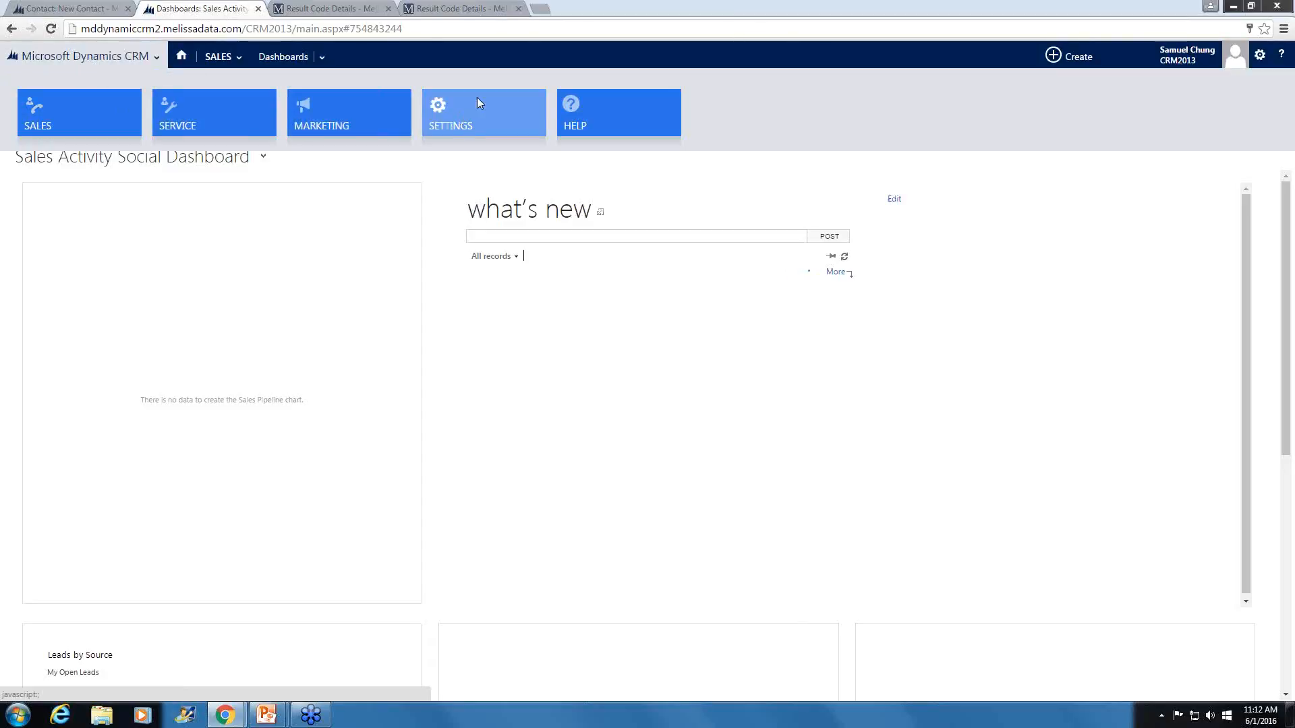
click(475, 120)
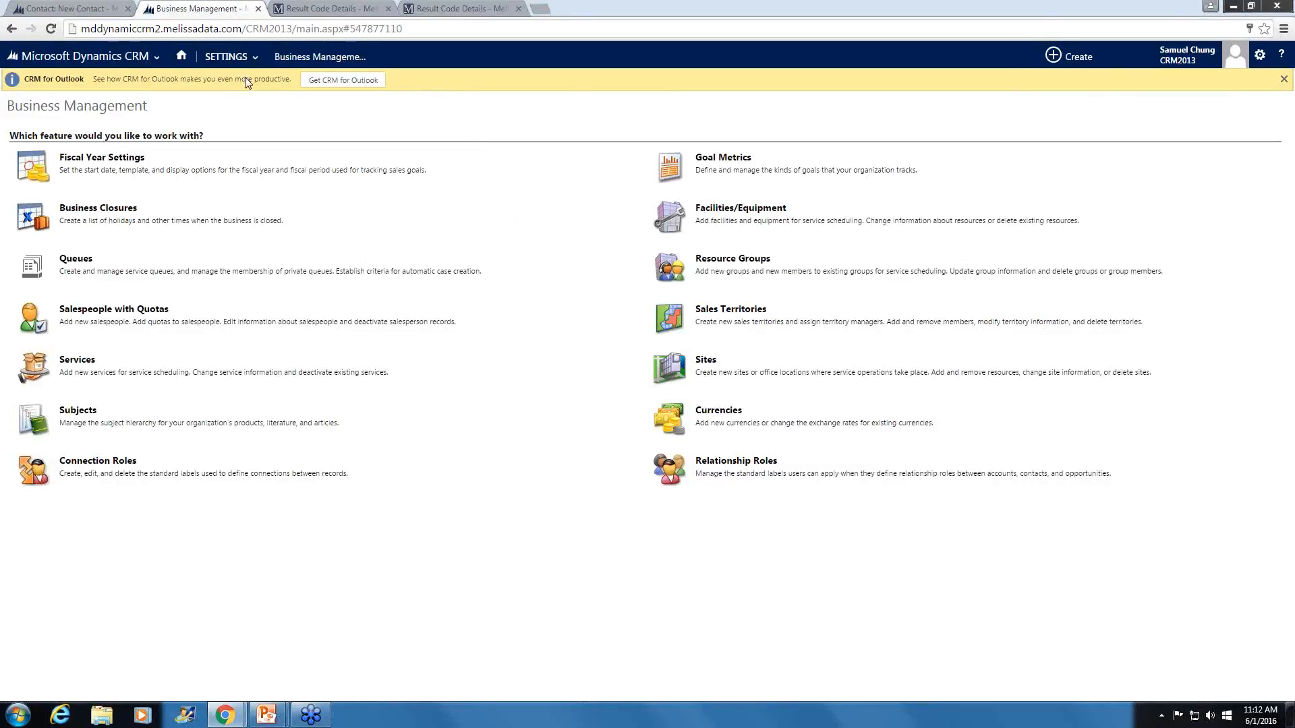
click(240, 59)
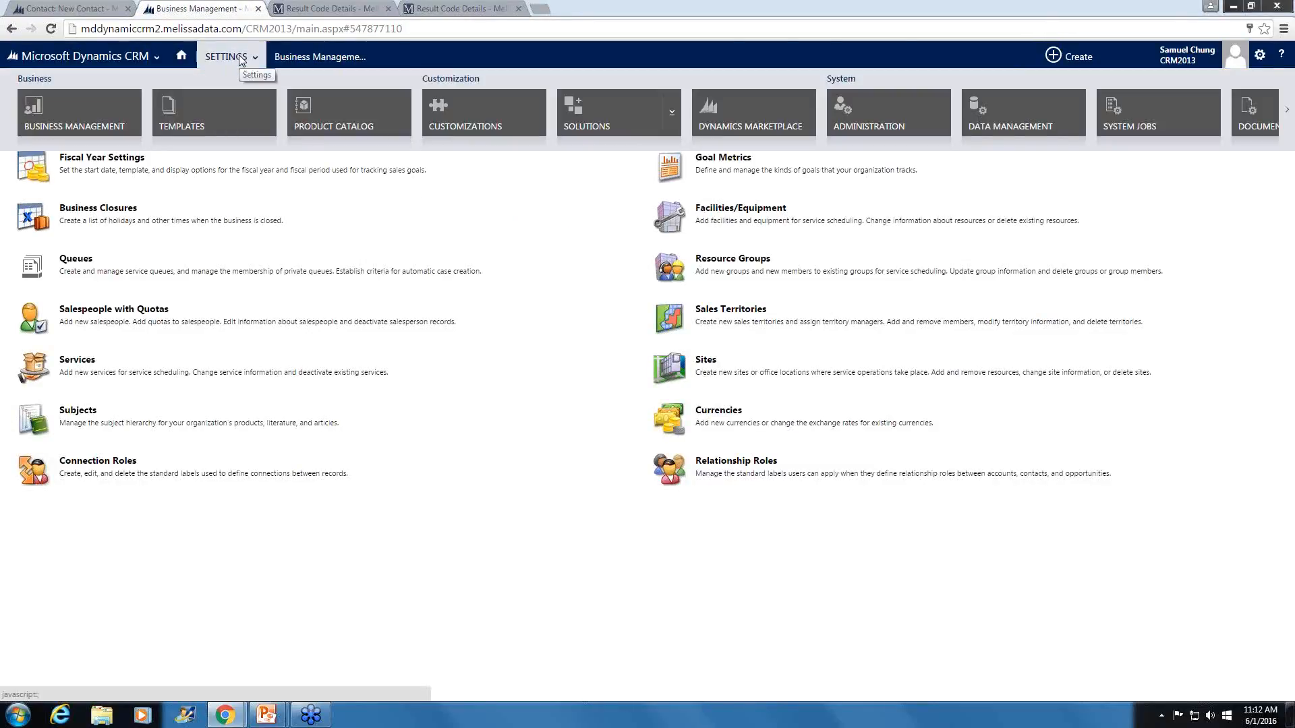
click(583, 116)
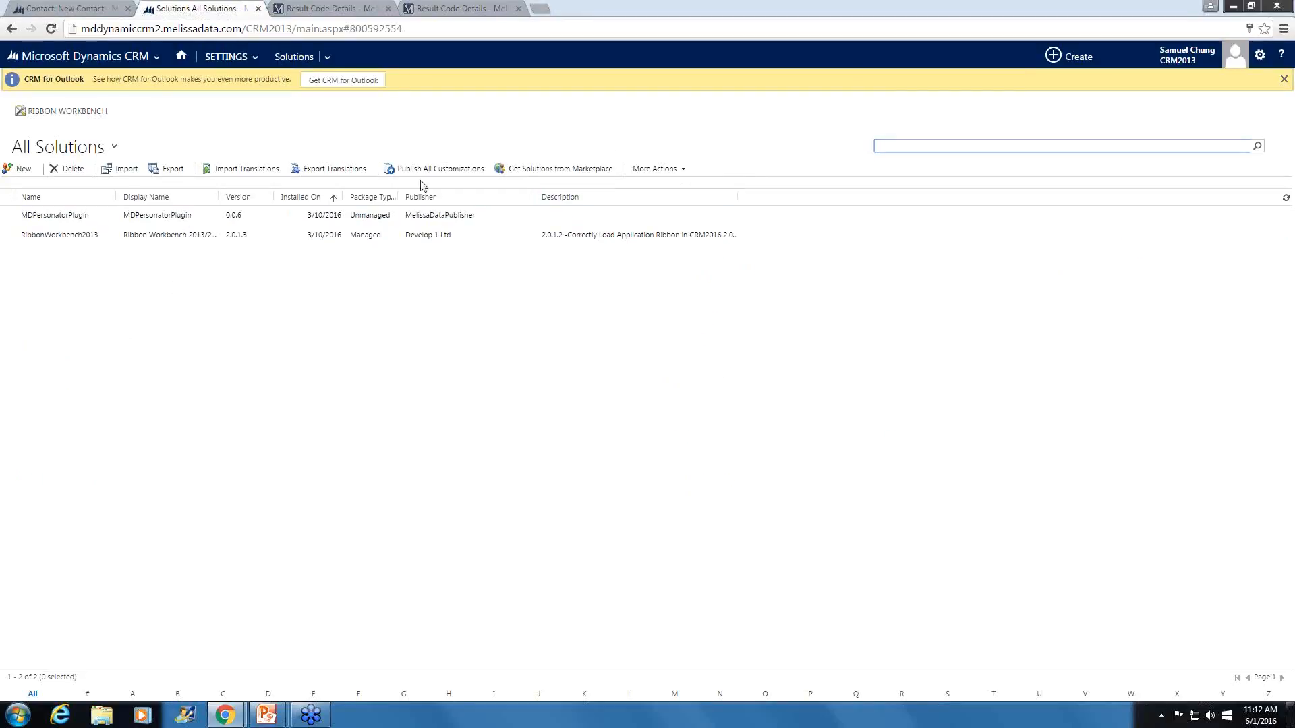
- Open the MDPersonatorPlugin solution's configuration and examine the Customer ID field and the Check, Verify, Append and Move actions
click(155, 216)
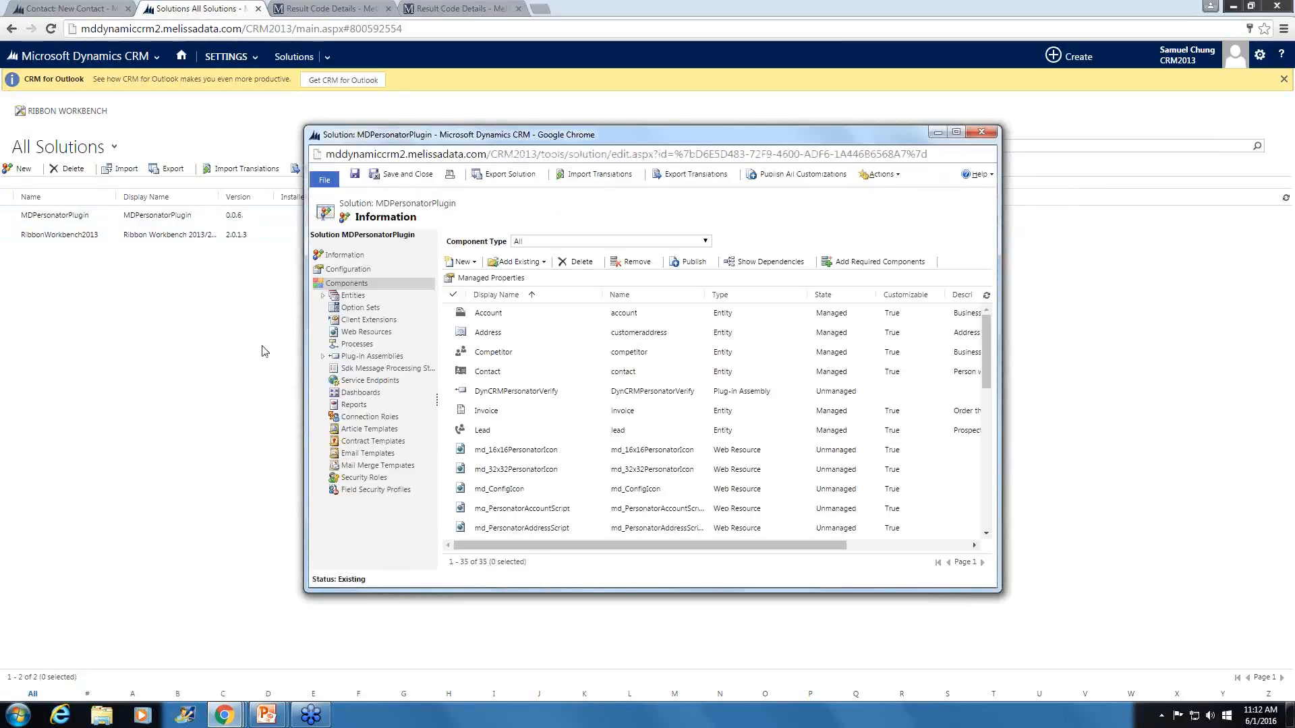
click(346, 269)
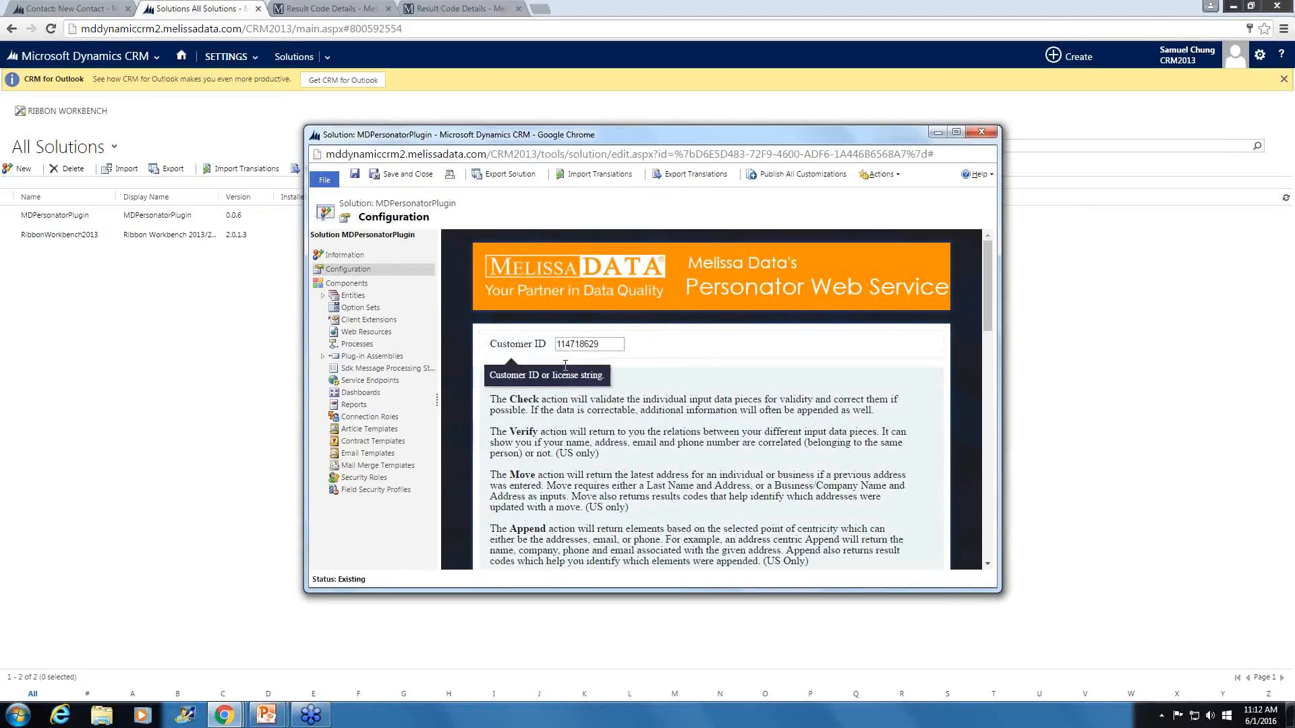
scroll(459, 472, down, 2)
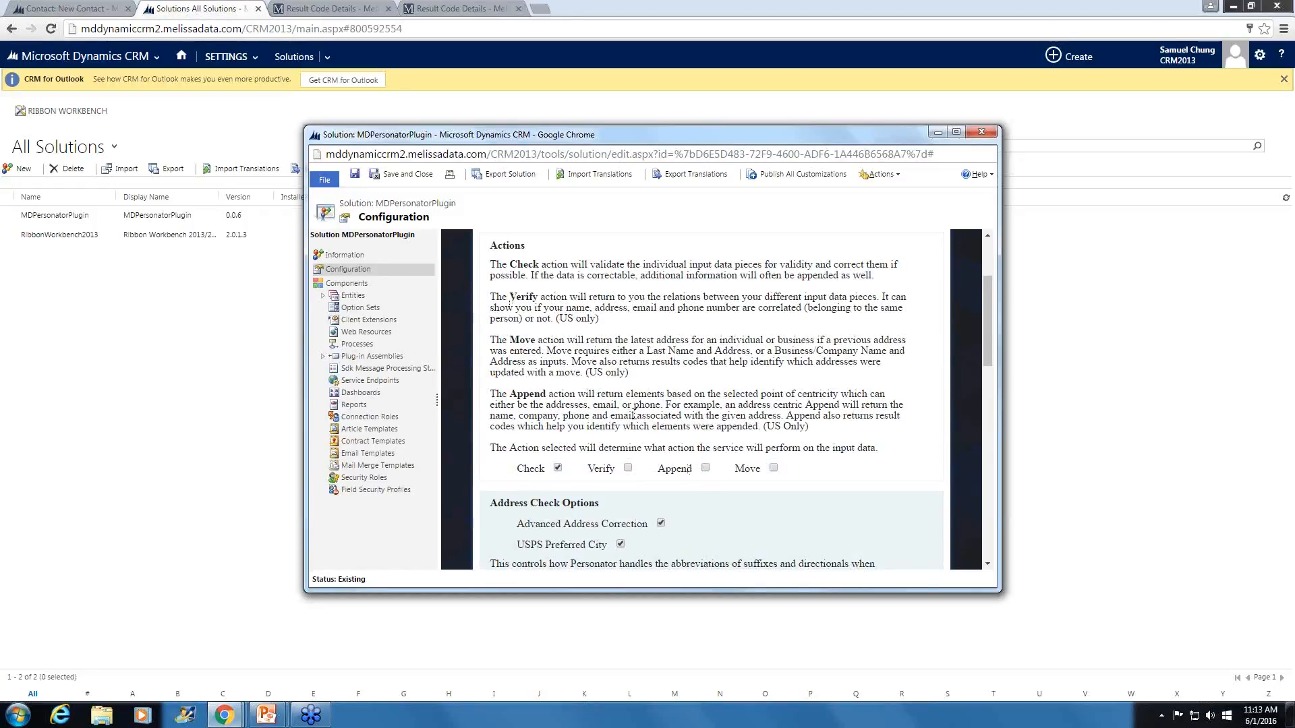
- Examine the Personator configuration's actions, address check, verify and append, move confidence, output and Dynamics CRM options
scroll(741, 438, down, 1)
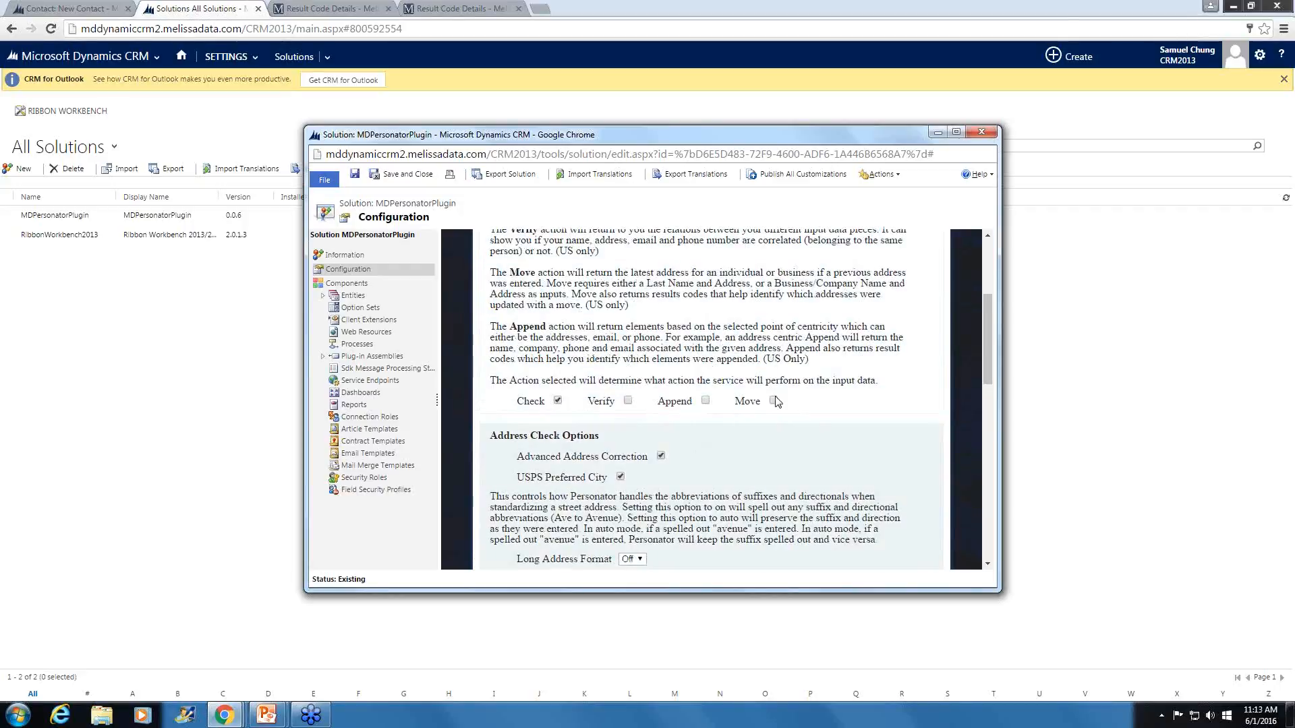
scroll(773, 408, up, 1)
scroll(769, 418, down, 2)
scroll(757, 436, up, 1)
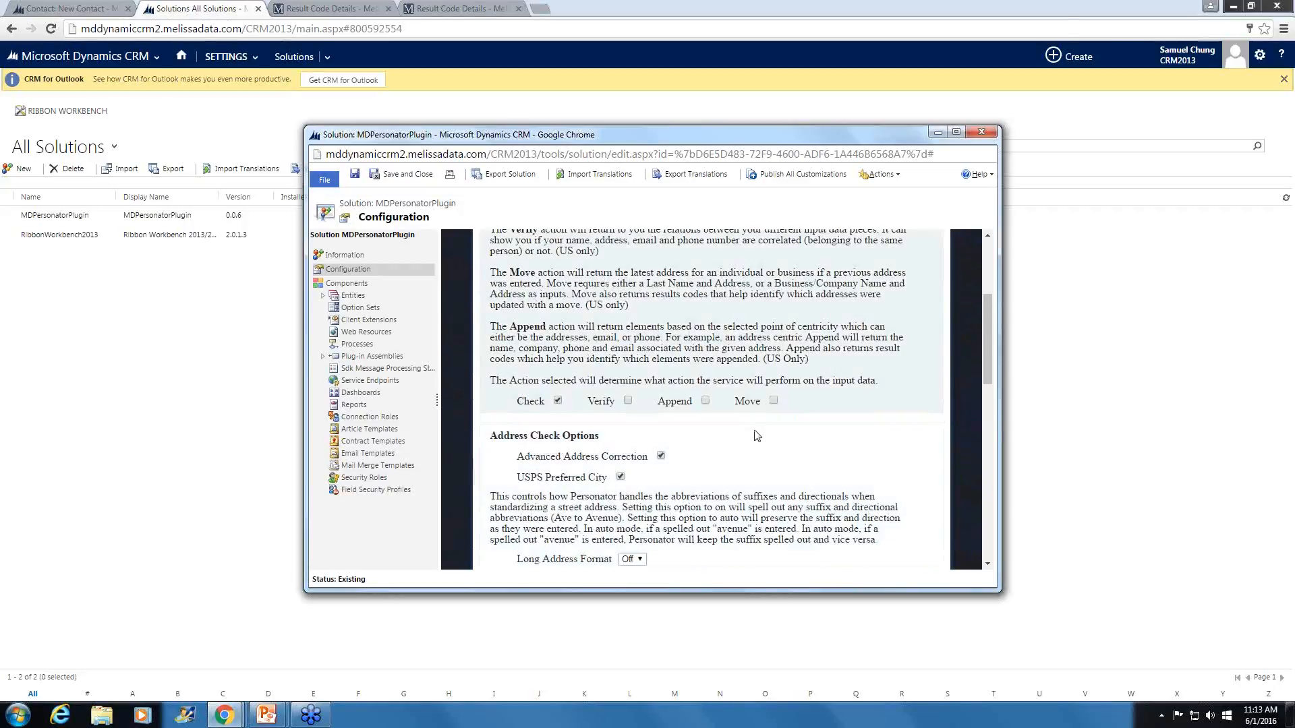
scroll(760, 378, up, 1)
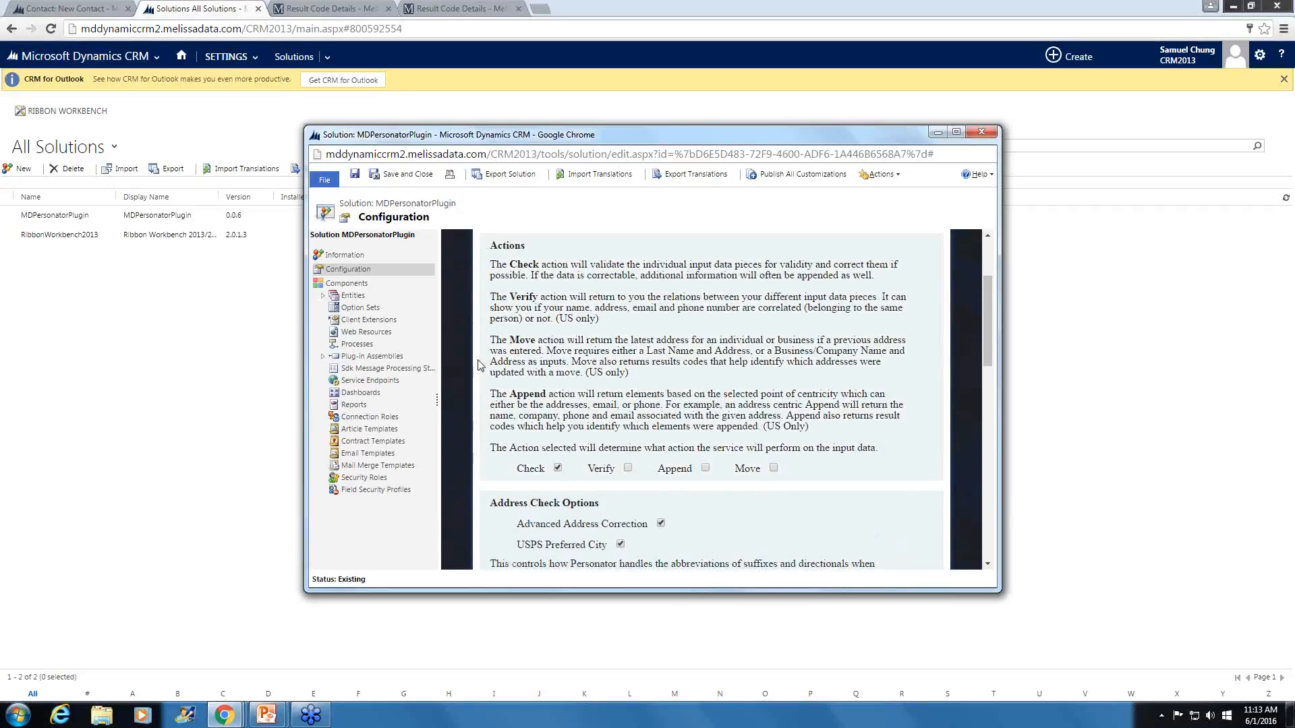
scroll(476, 368, down, 1)
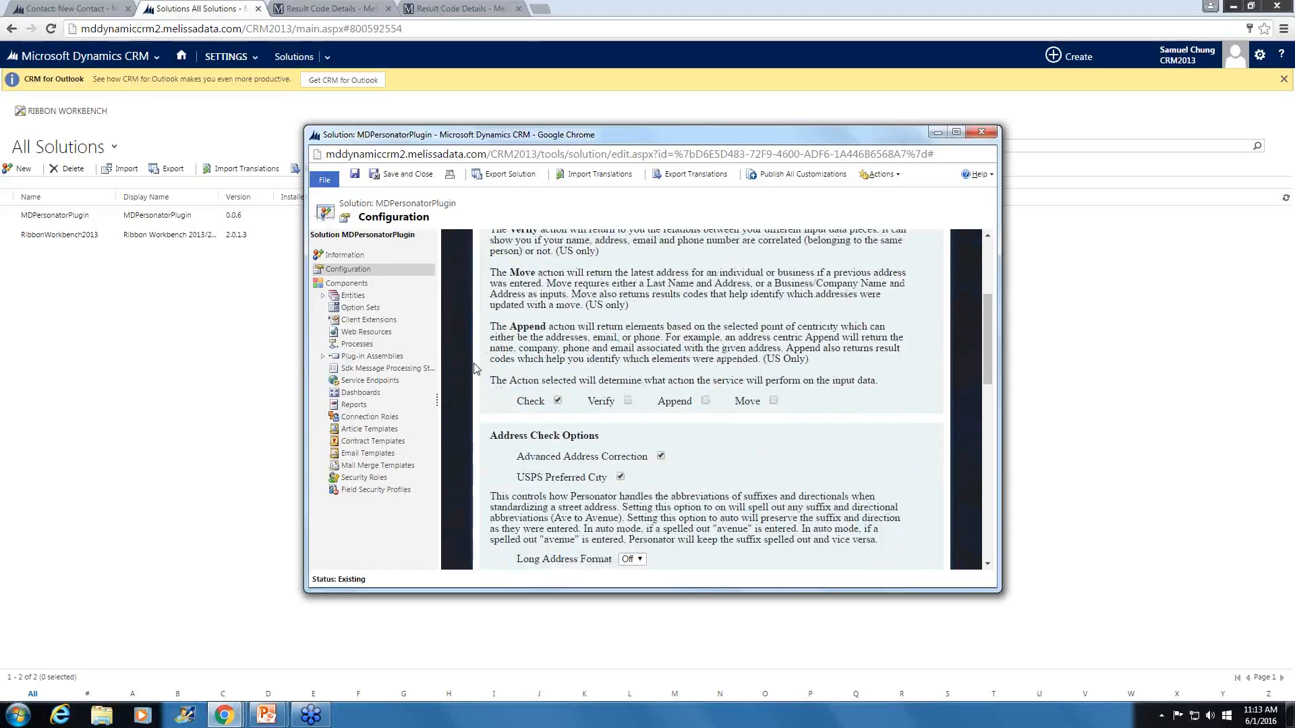
scroll(476, 367, down, 1)
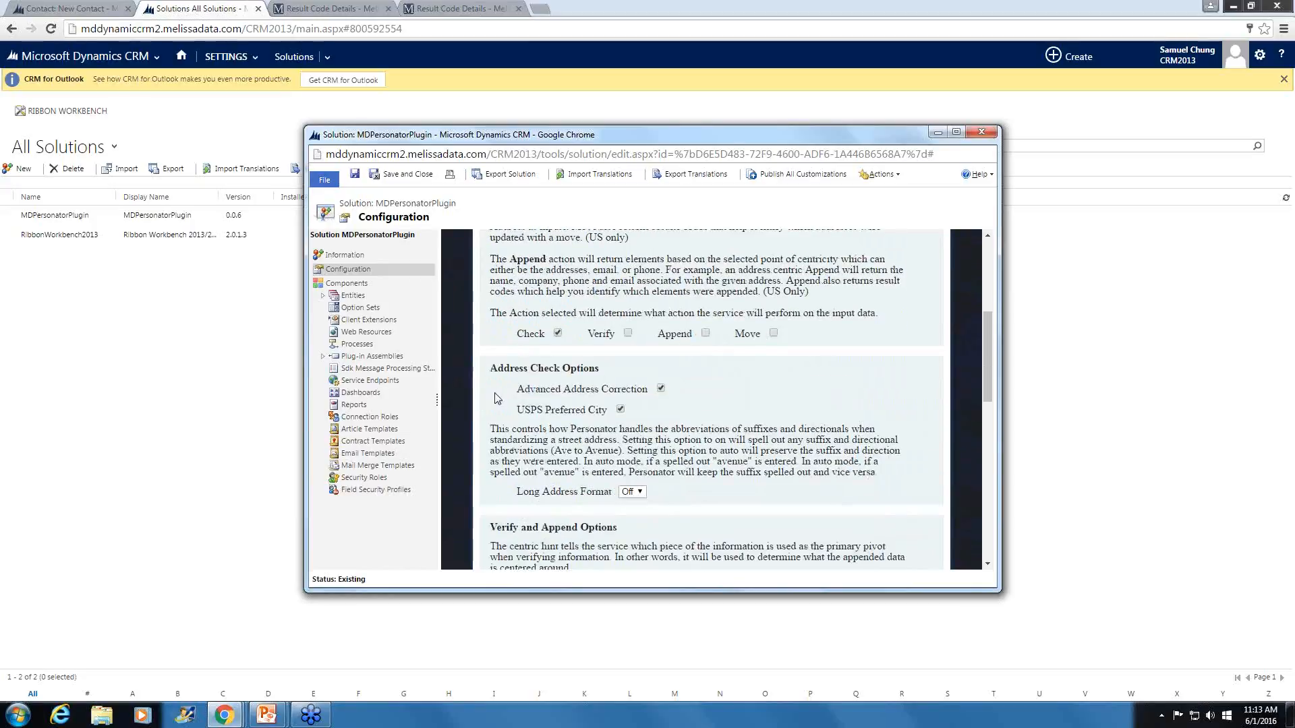
scroll(570, 411, down, 1)
scroll(570, 411, down, 2)
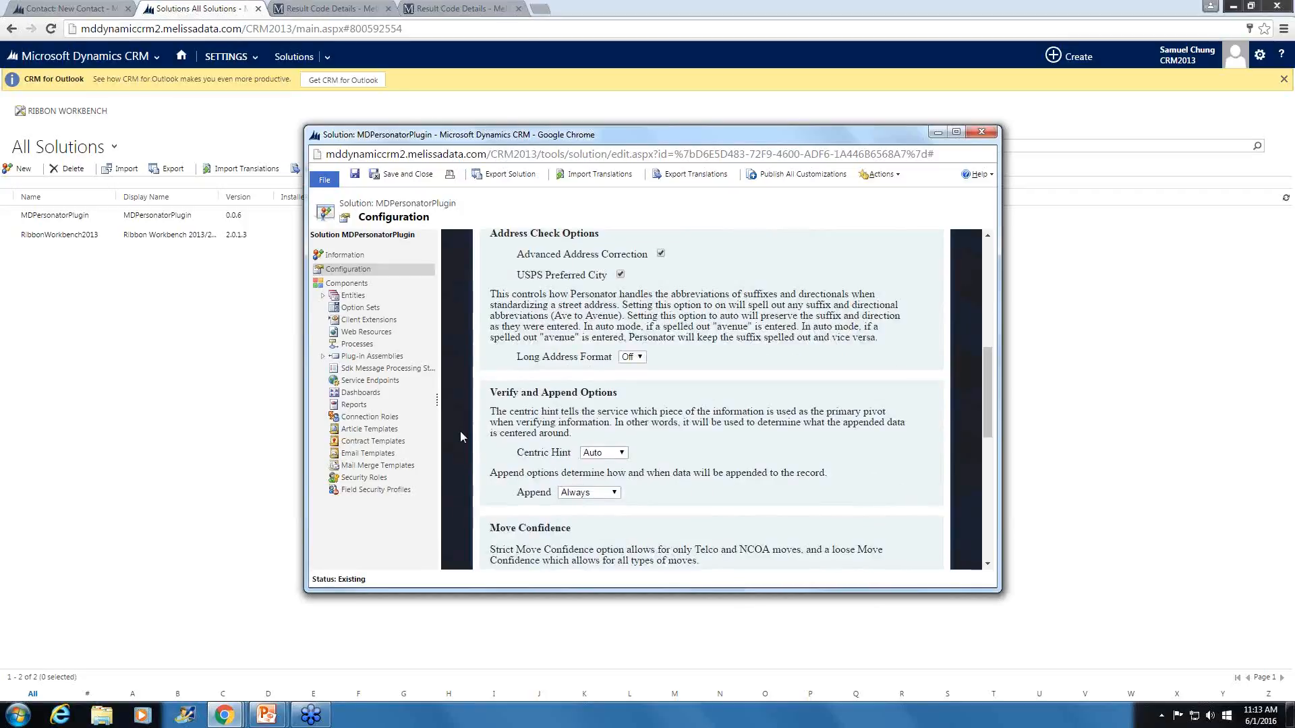
scroll(536, 381, down, 3)
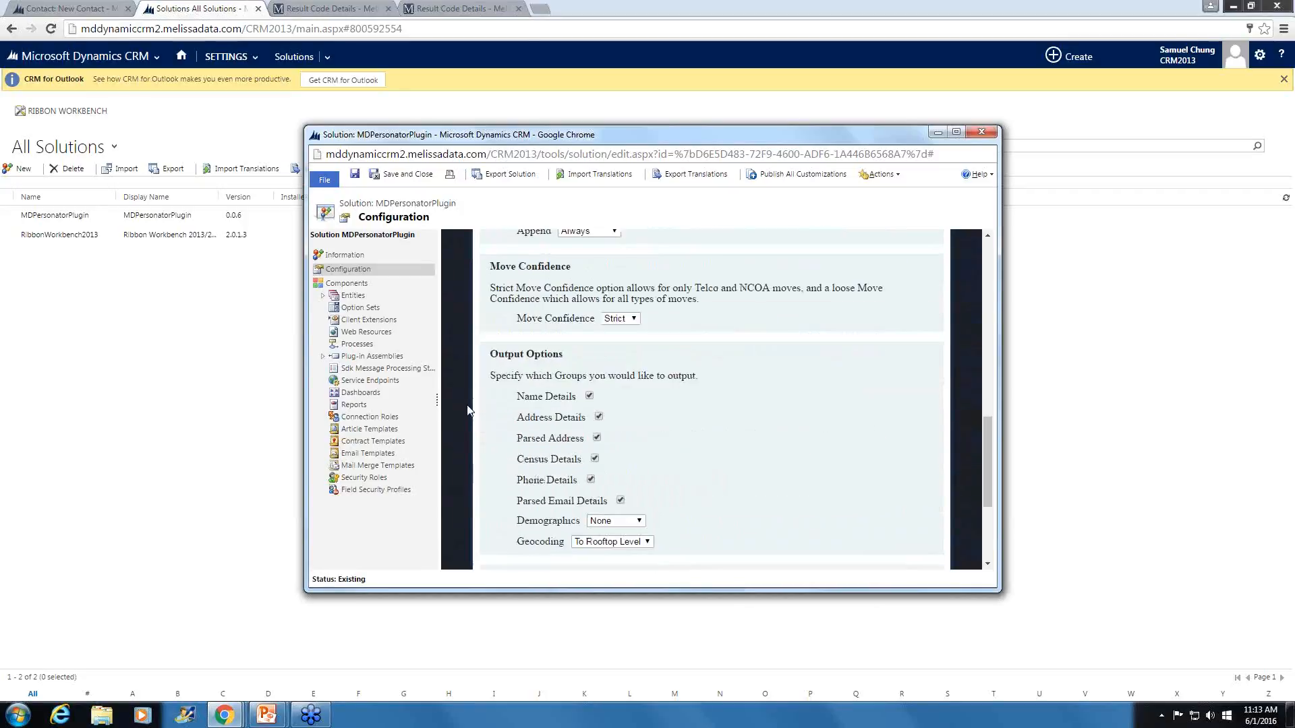
scroll(472, 447, down, 1)
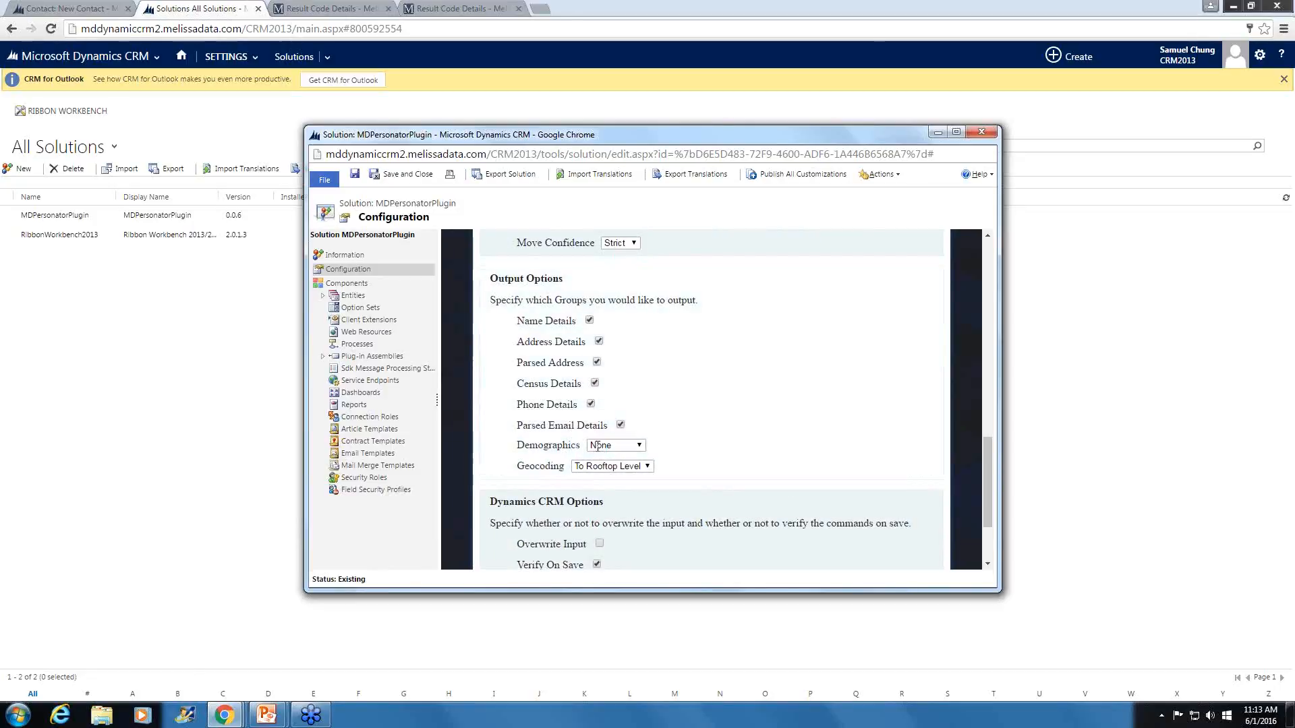
scroll(459, 411, down, 3)
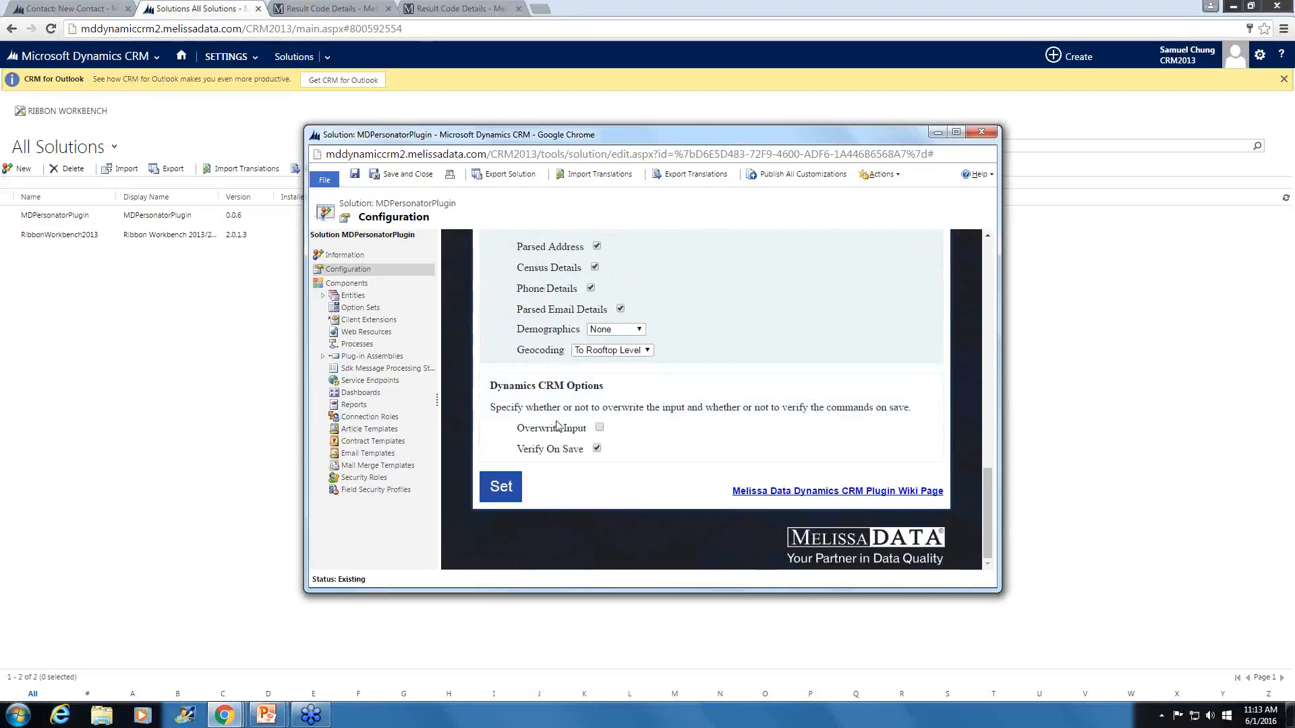
- Disable Verify On Save in the Personator plugin's Dynamics CRM options, apply the configuration and close the solution window
click(597, 448)
click(500, 489)
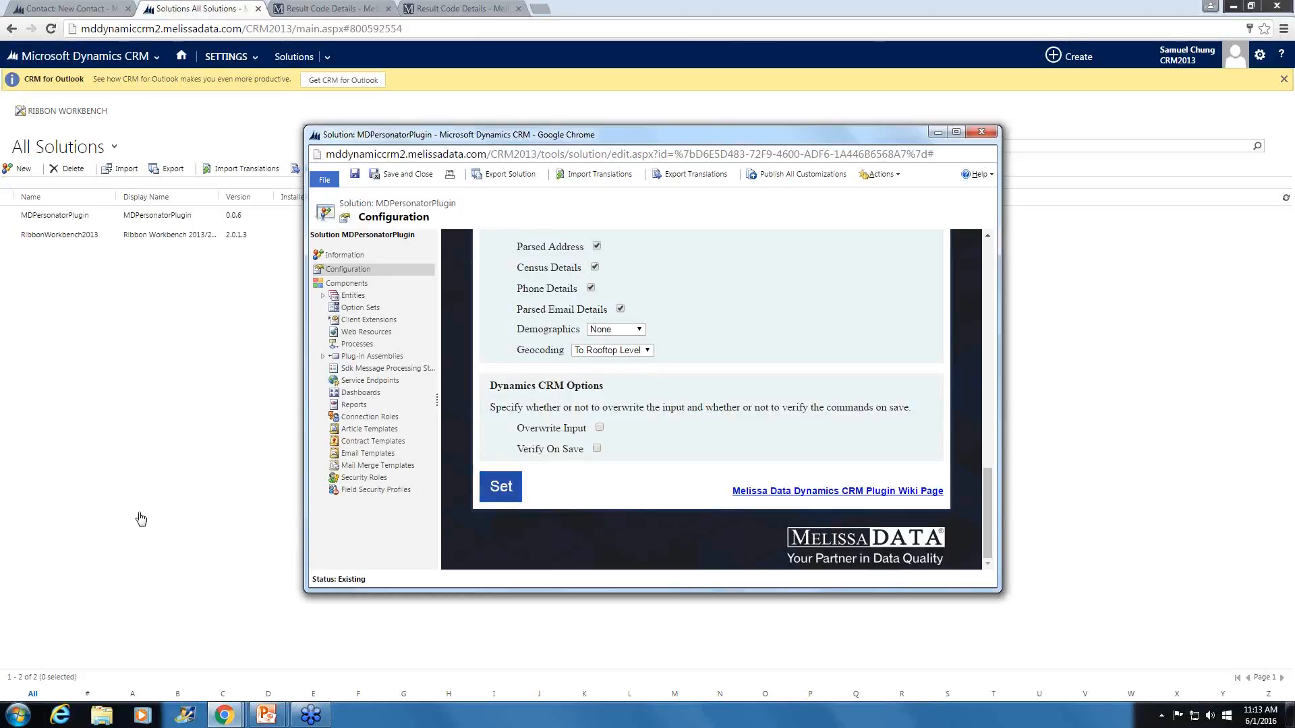
click(981, 131)
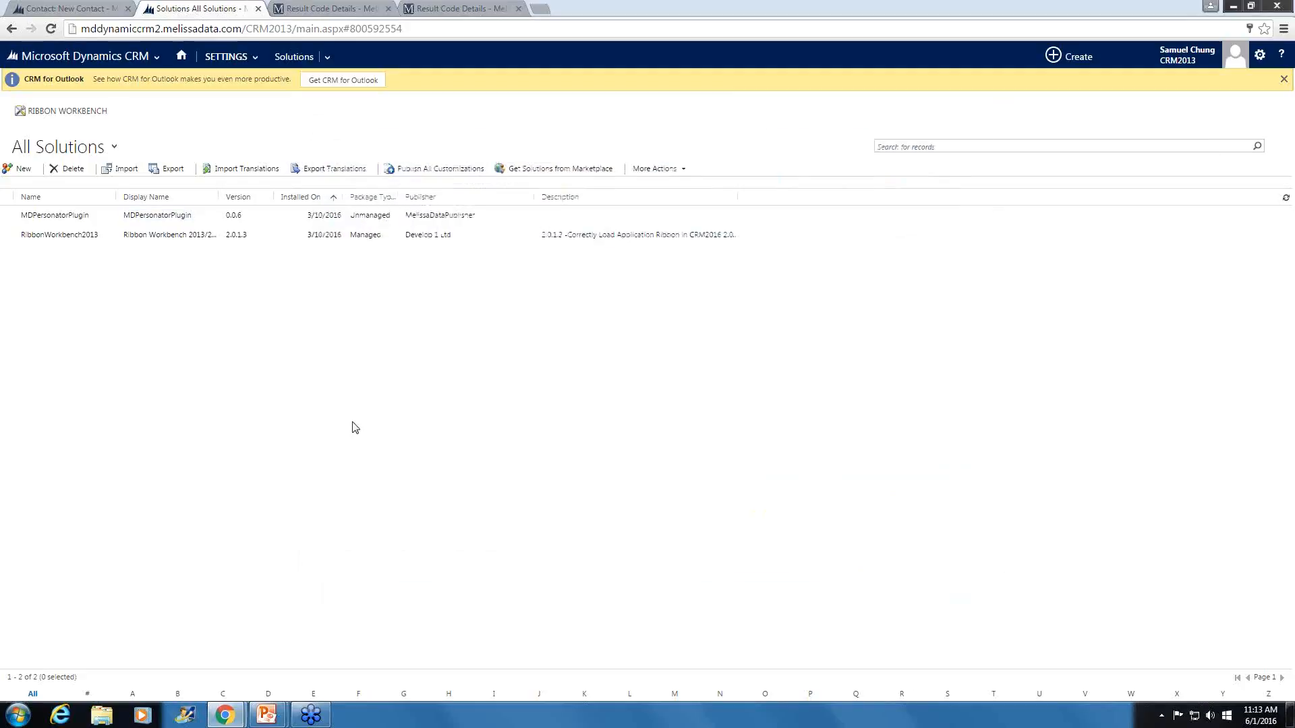
- Go to the Accounts list in the Sales area and start a new account record
click(141, 64)
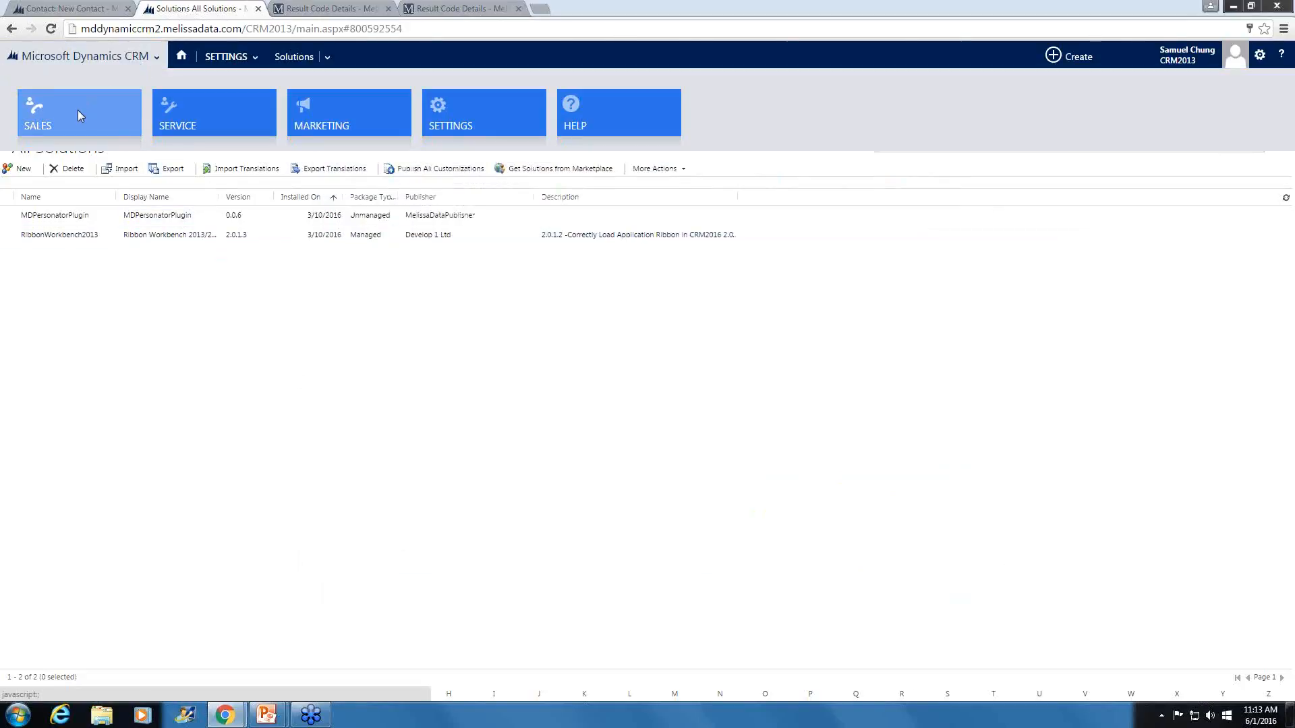
click(78, 114)
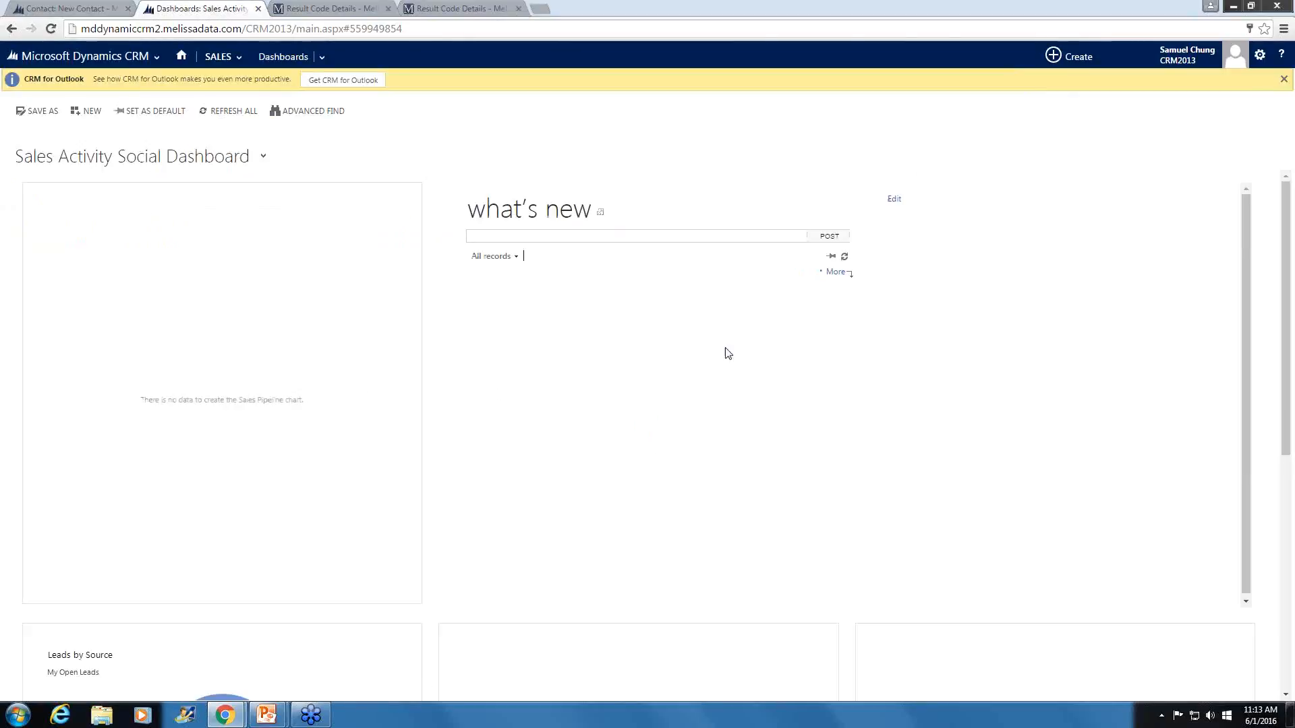
click(208, 61)
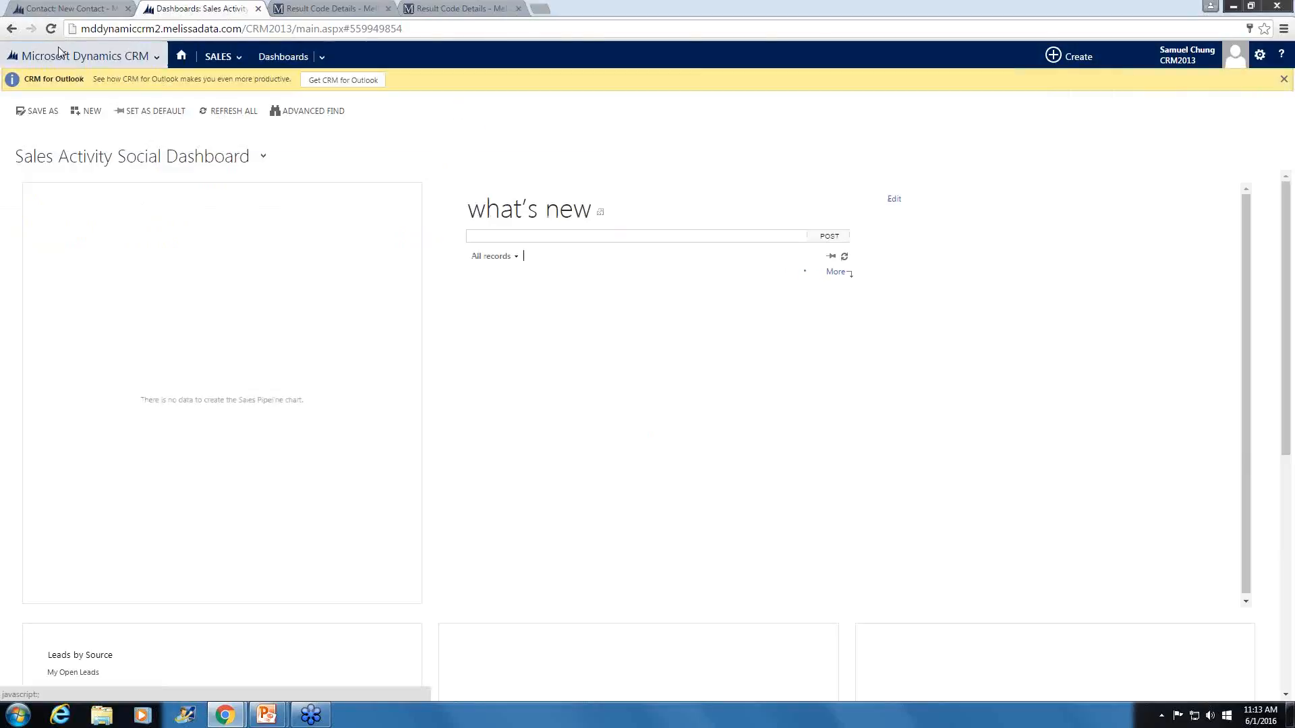
click(229, 59)
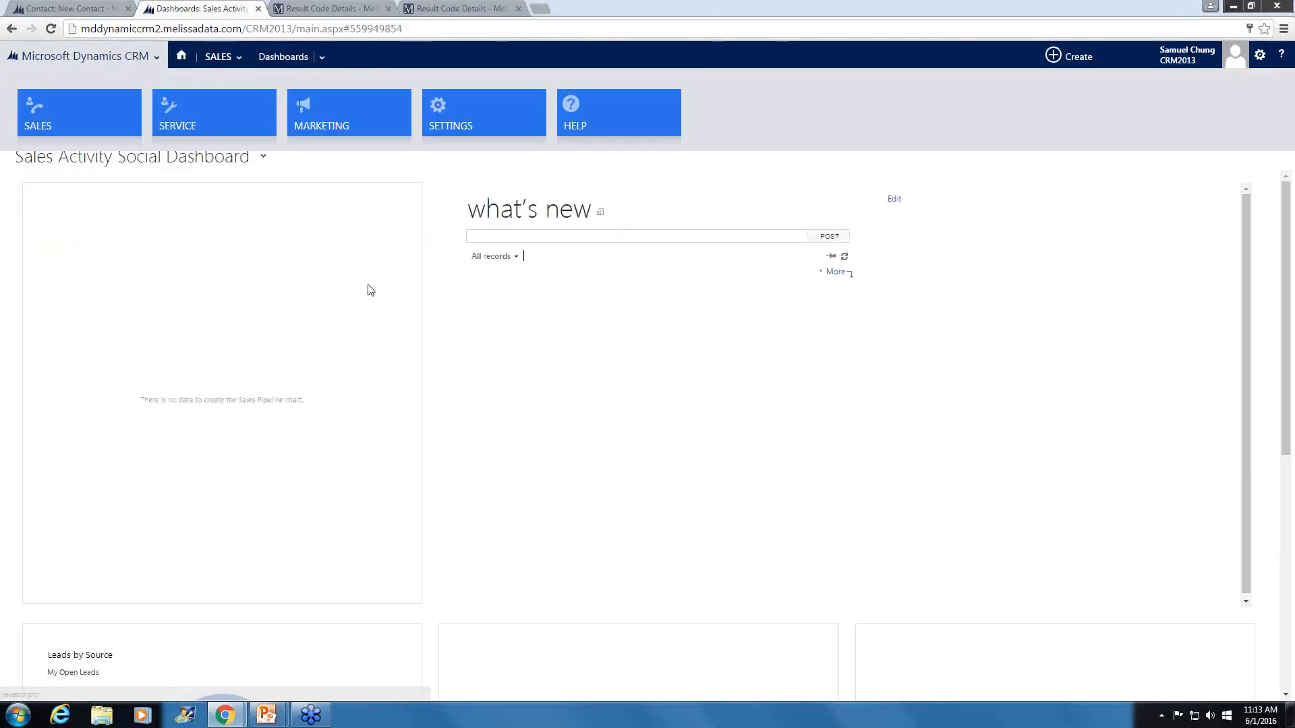
click(236, 58)
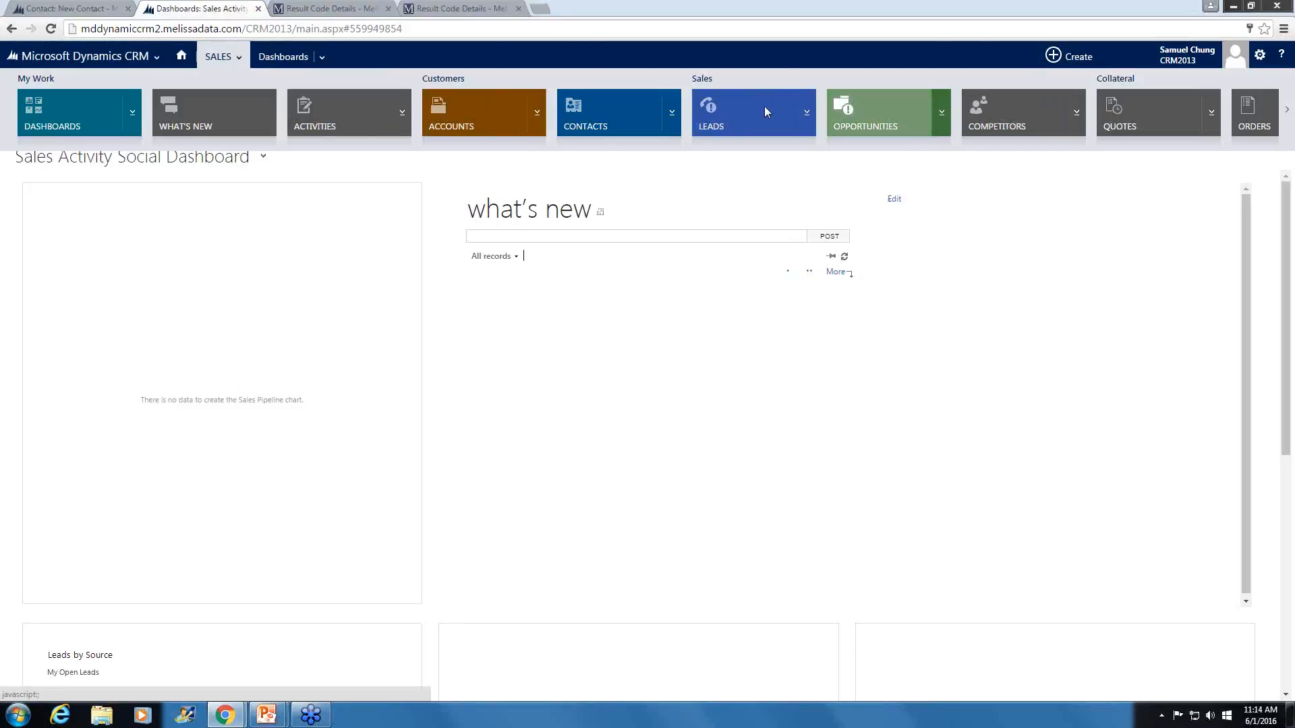
click(453, 117)
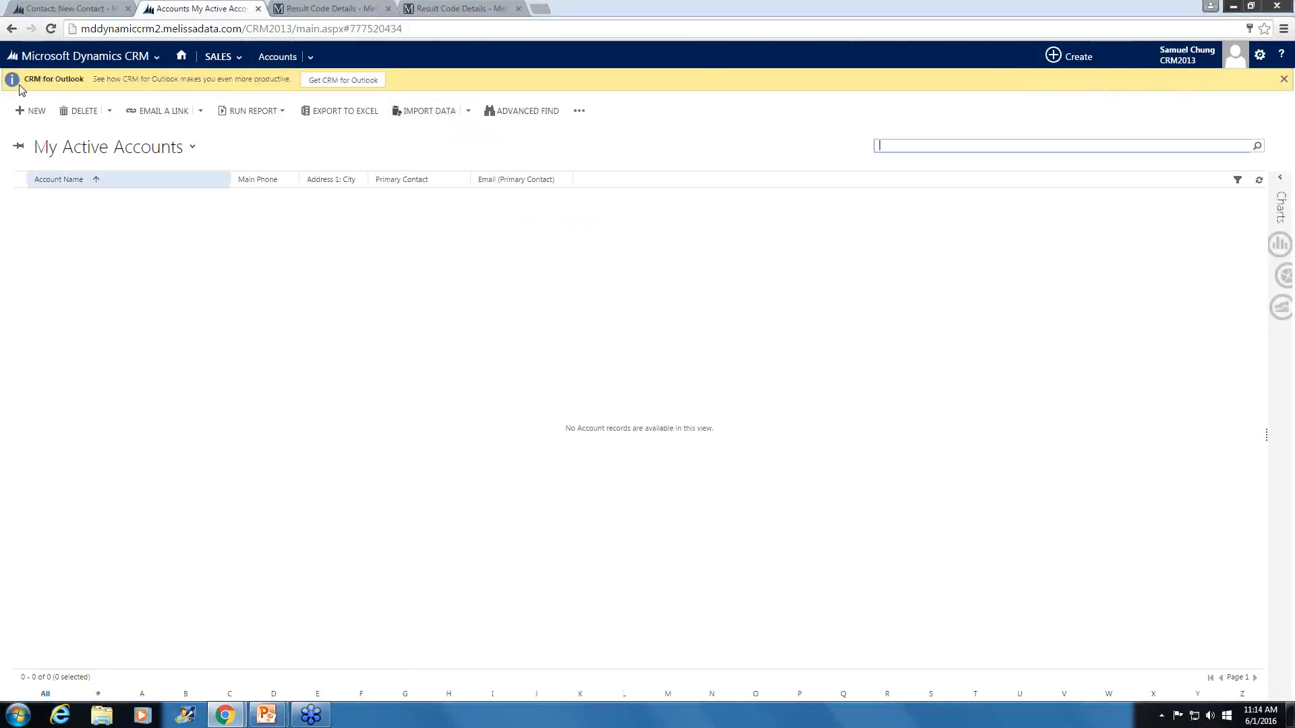
click(31, 115)
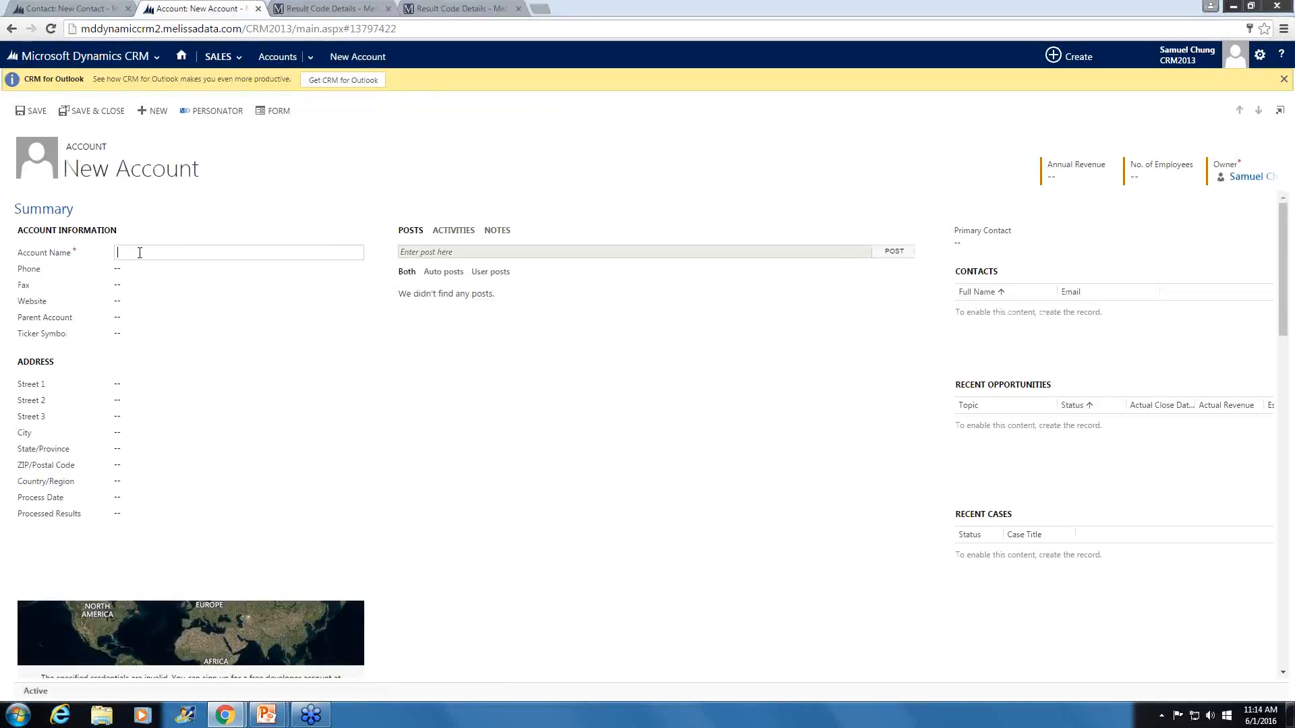
- Enter the customer's full name as account name, and fill in the phone number and the Street 1 address
click(151, 269)
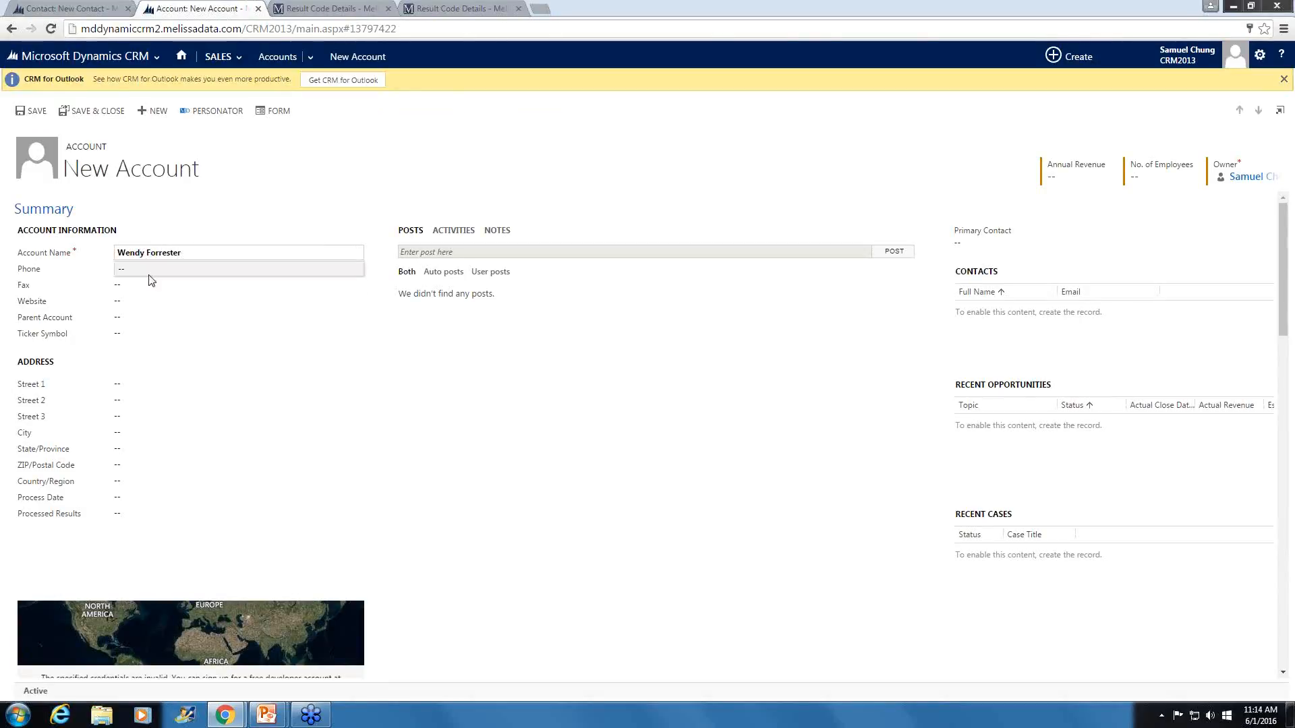
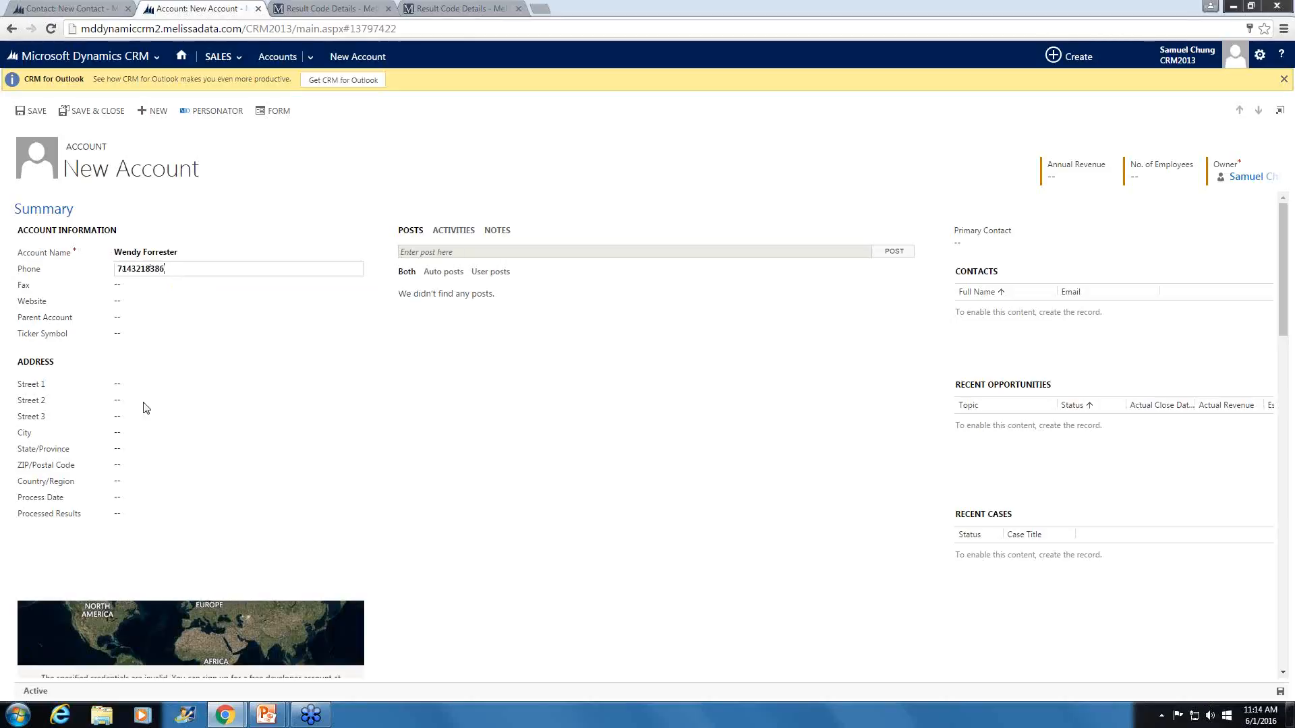
click(160, 384)
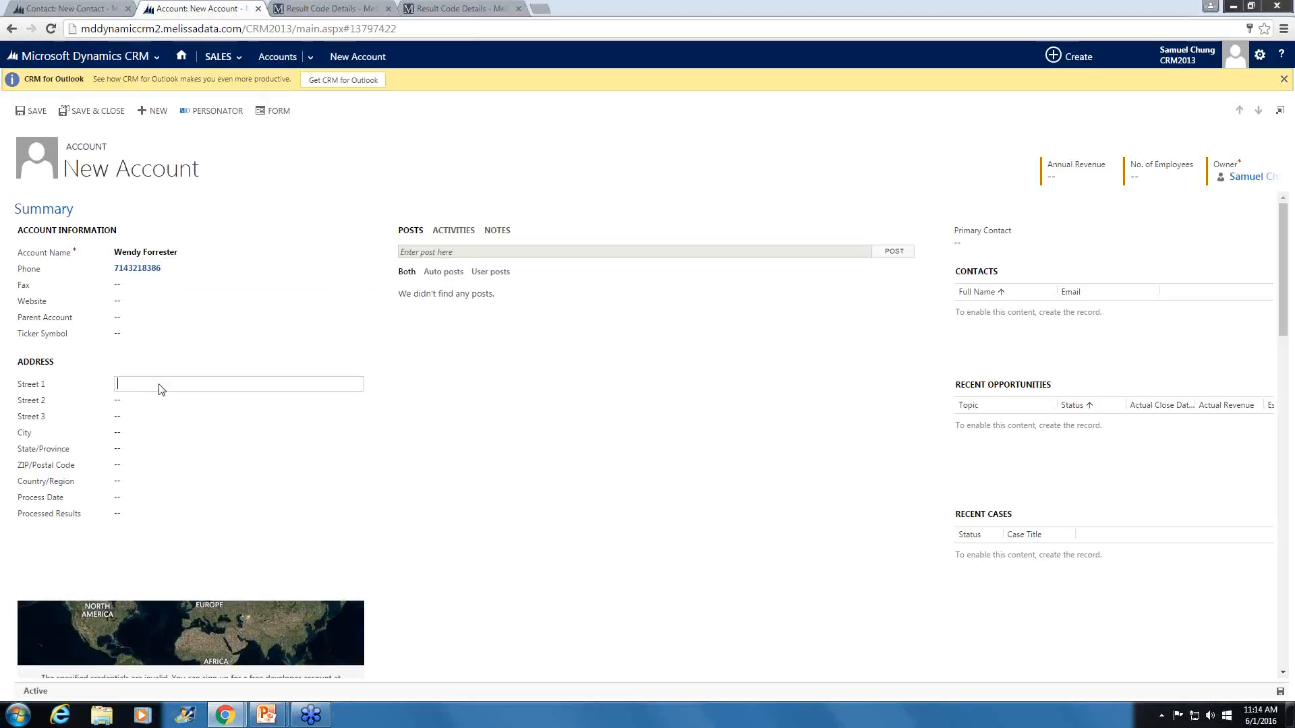
- Fill in the account address's city, state/province and ZIP/postal code
click(239, 433)
text(Solana Beach)
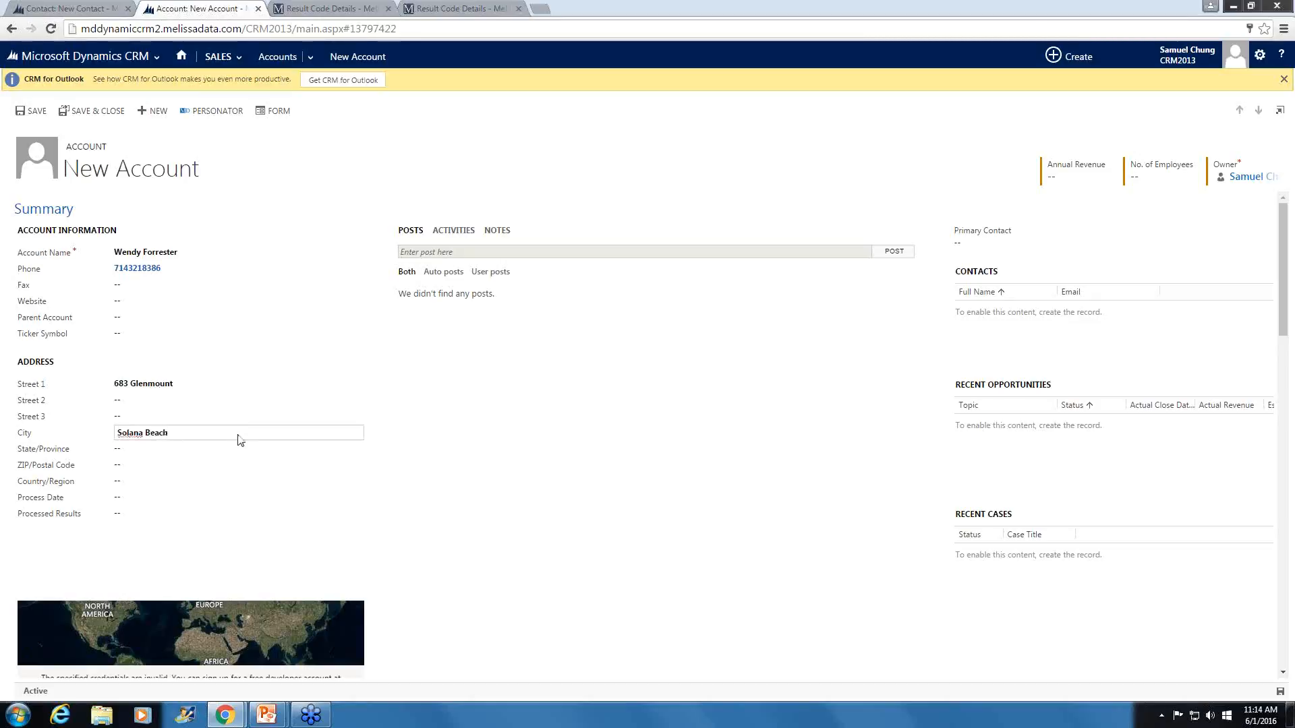
click(222, 448)
text(CA)
click(201, 465)
text(92075)
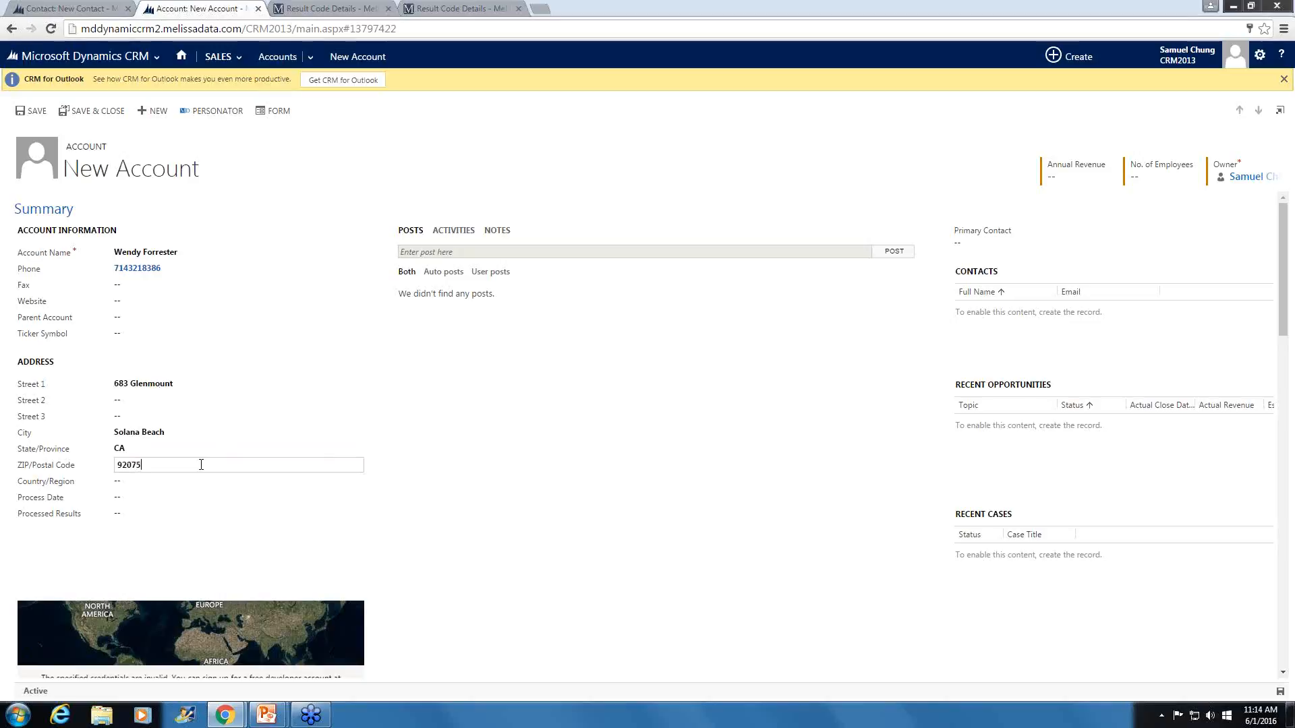
- Set the account's country/region to USA and run Personator on the record
click(177, 476)
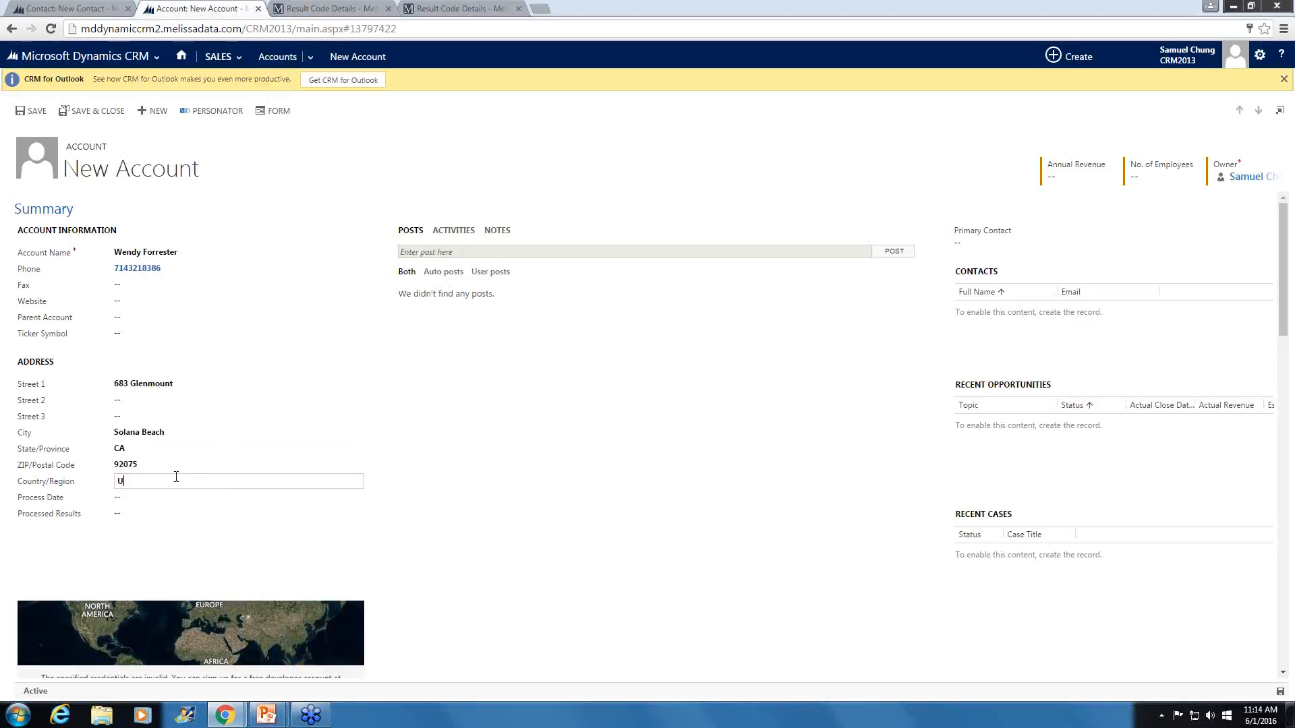
click(753, 524)
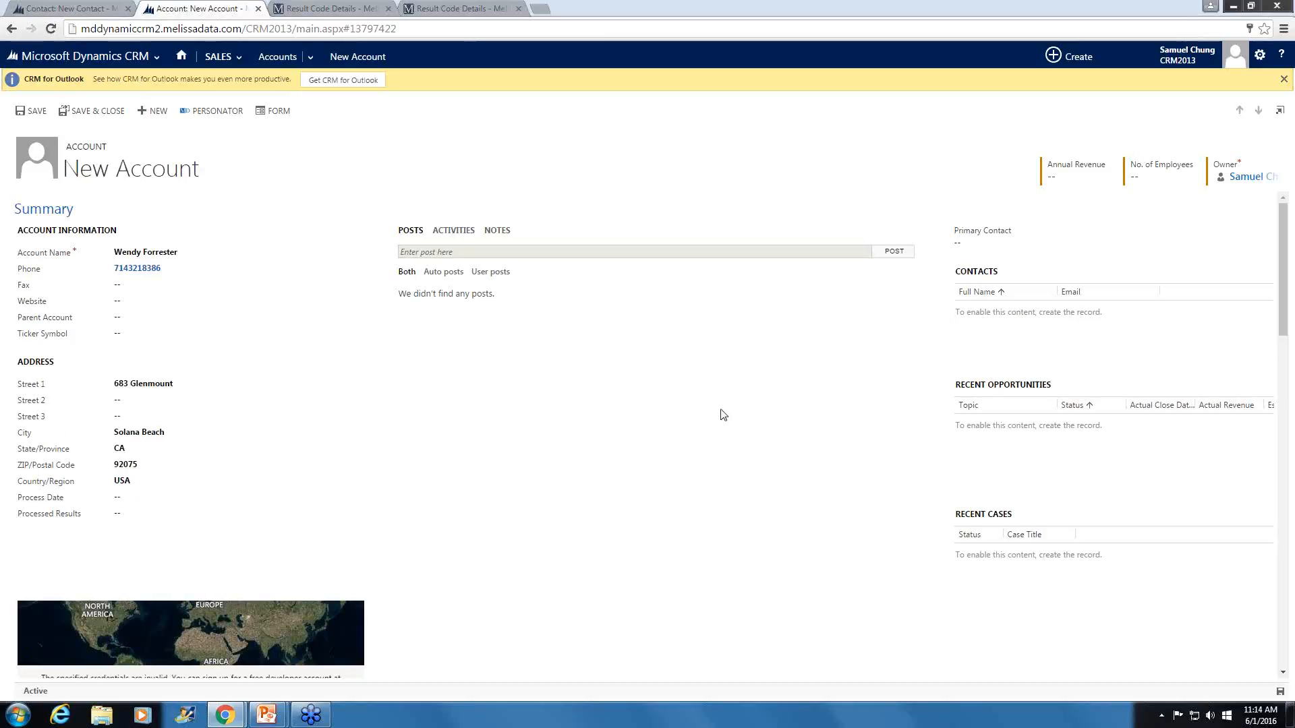
click(237, 120)
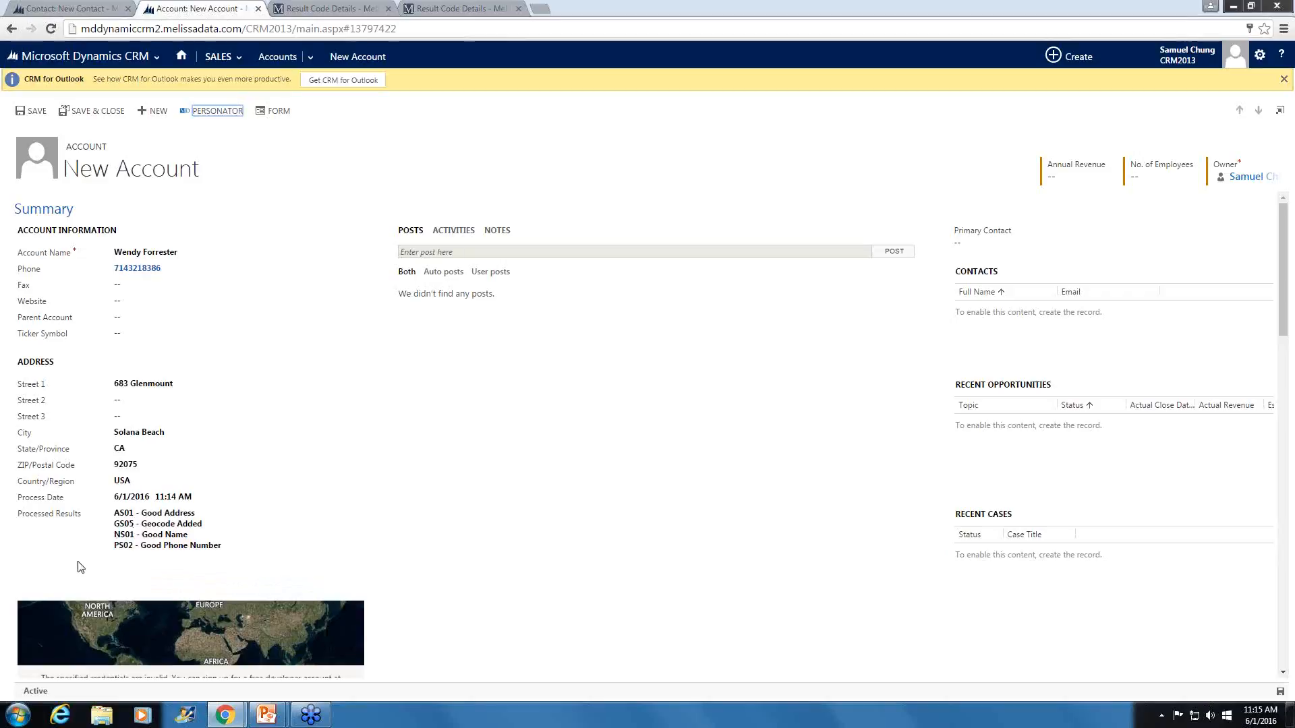
- Examine the account's Personator Details, including the basic, name, address, census, parsed address, geocode and phone details and the result codes
scroll(653, 580, down, 1)
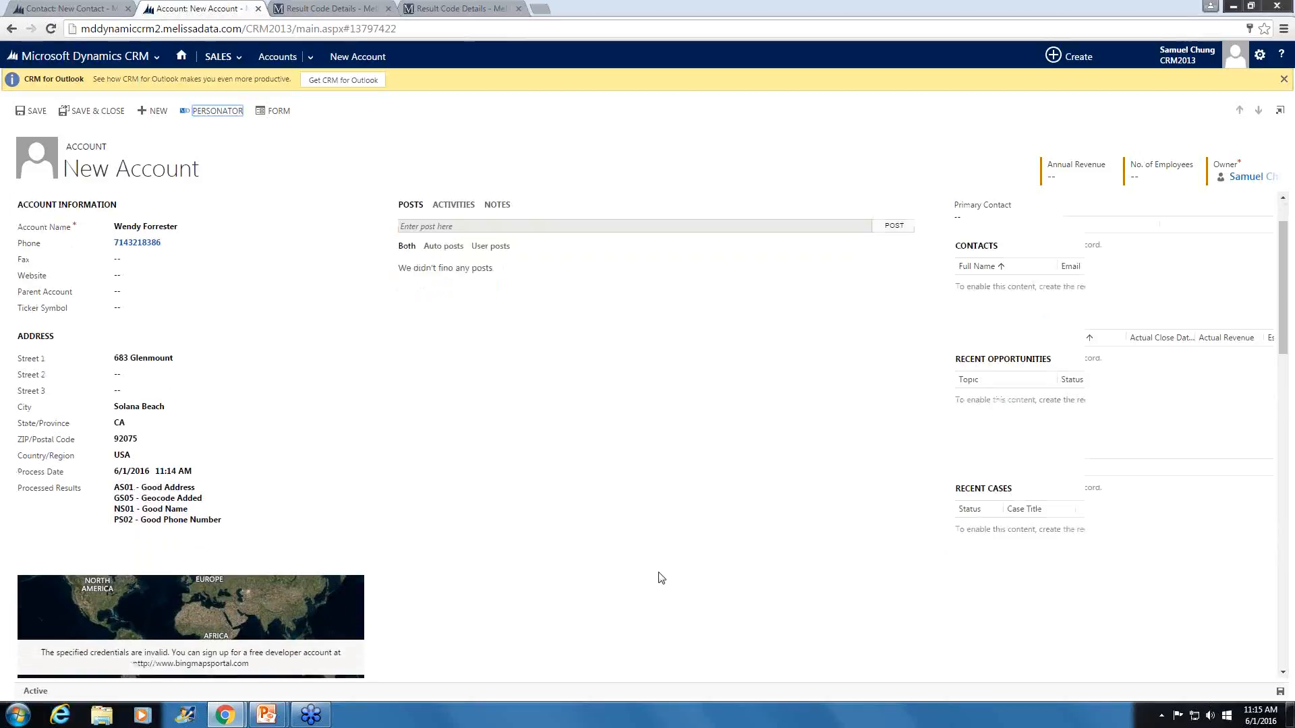
scroll(564, 389, down, 2)
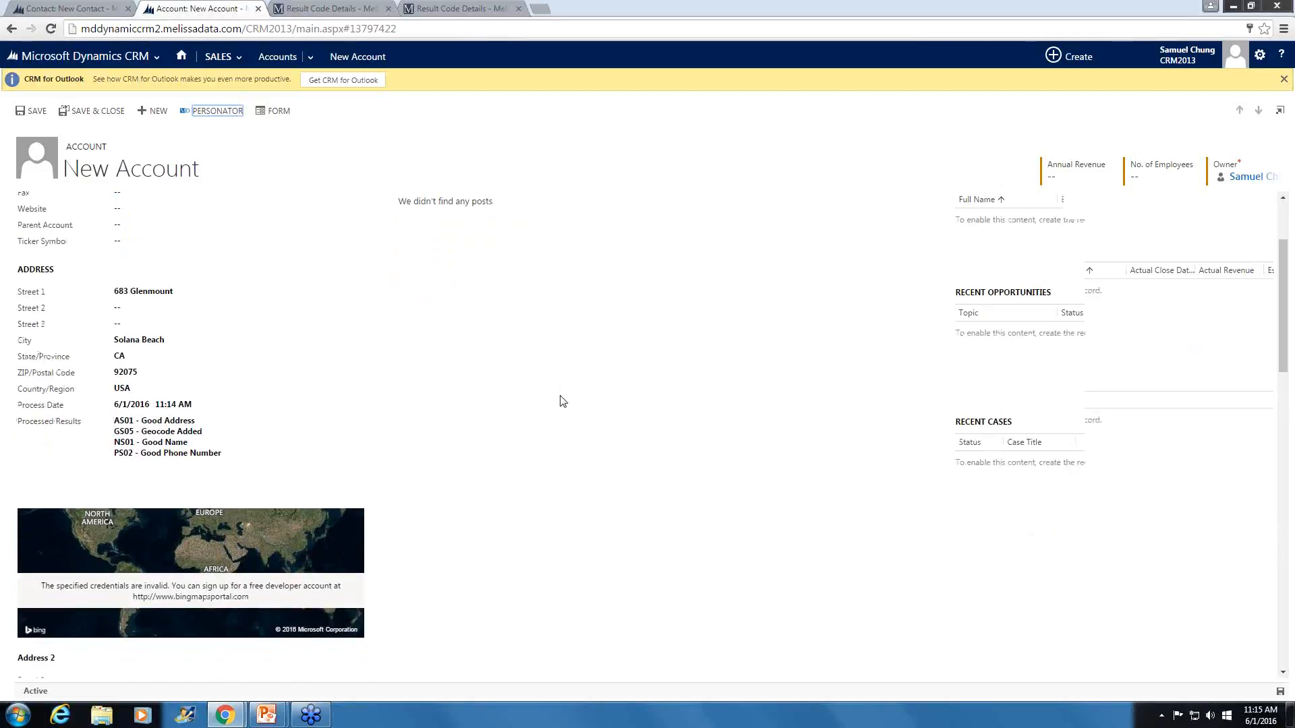
scroll(564, 409, down, 7)
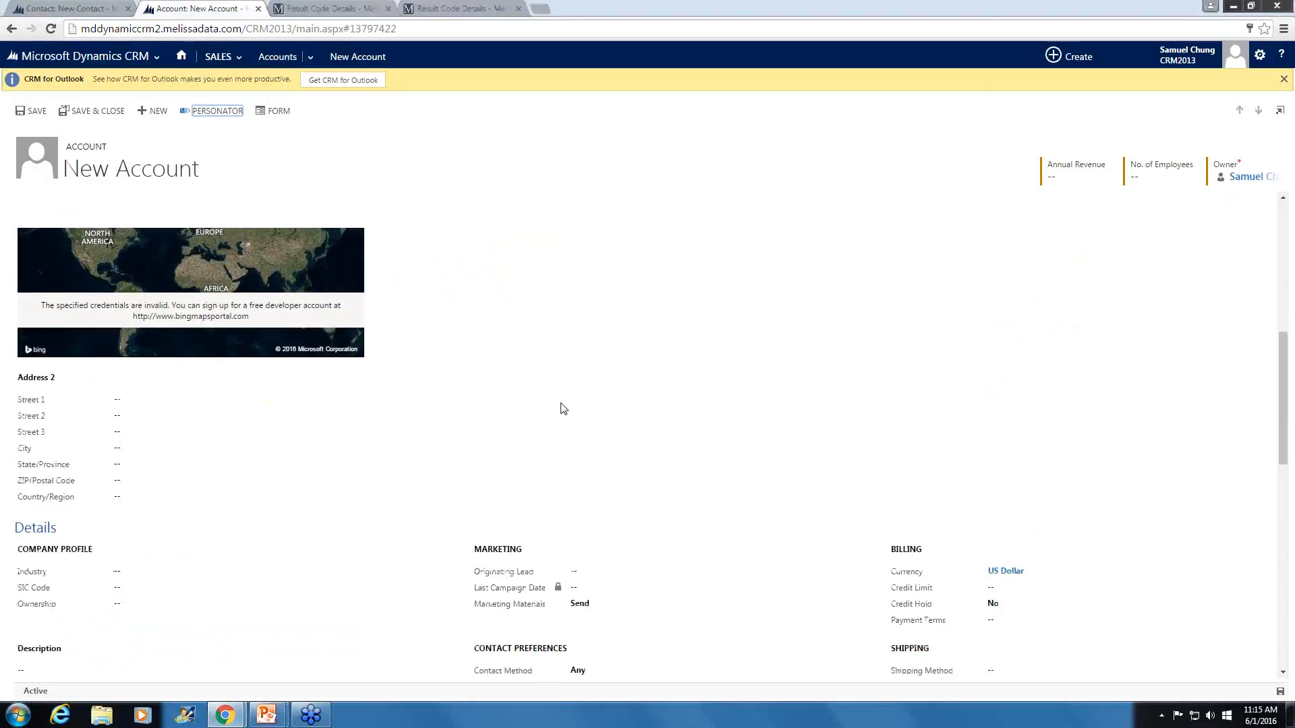
scroll(246, 465, down, 3)
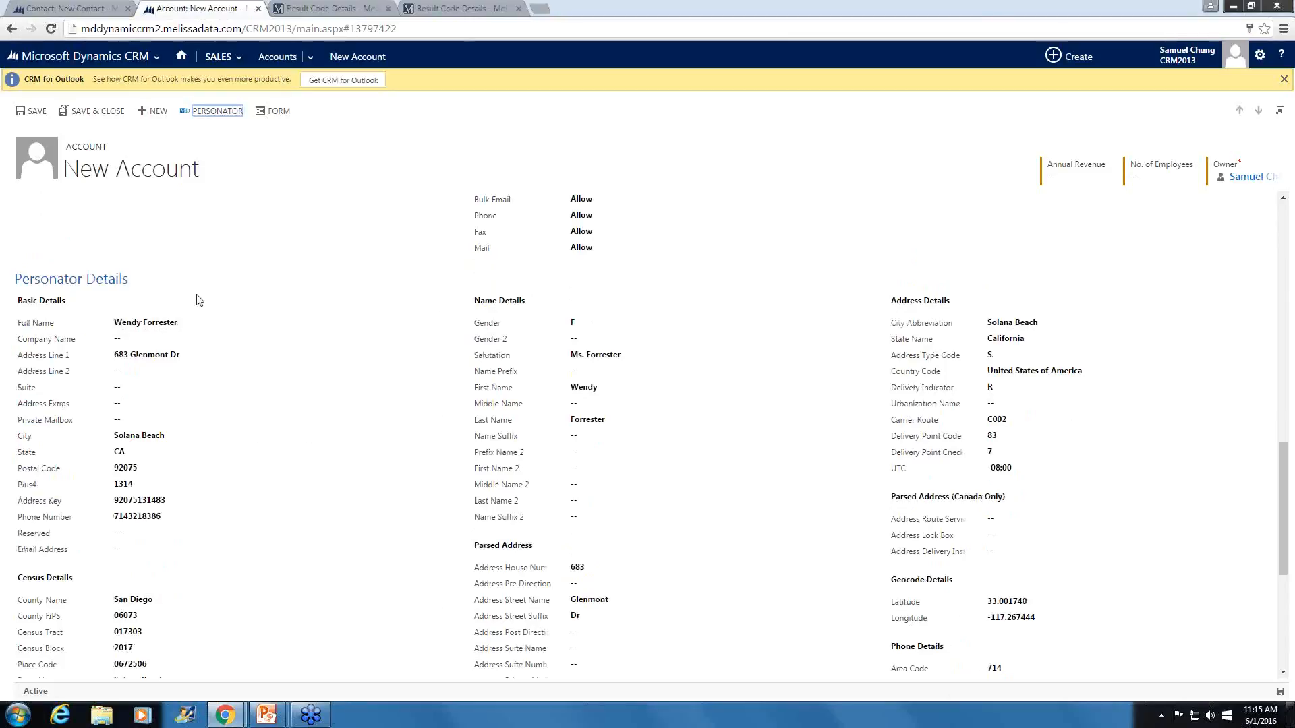
scroll(277, 547, down, 3)
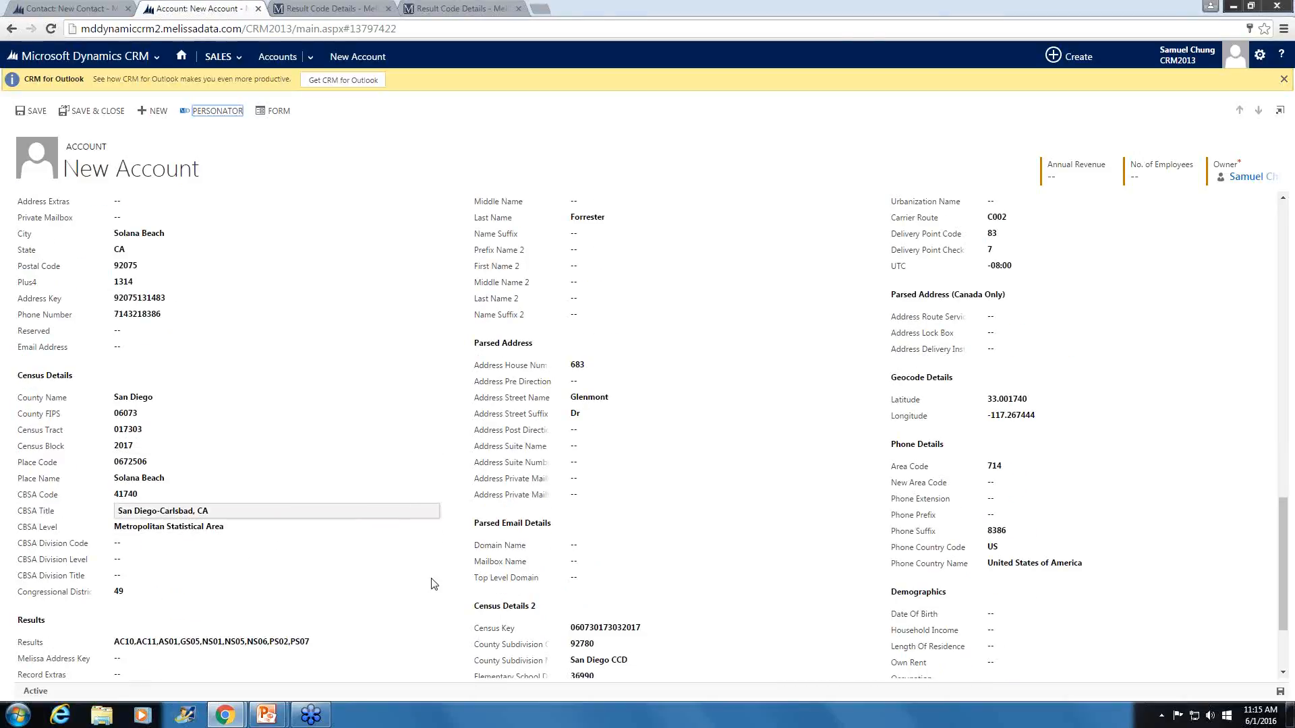
scroll(1098, 202, down, 1)
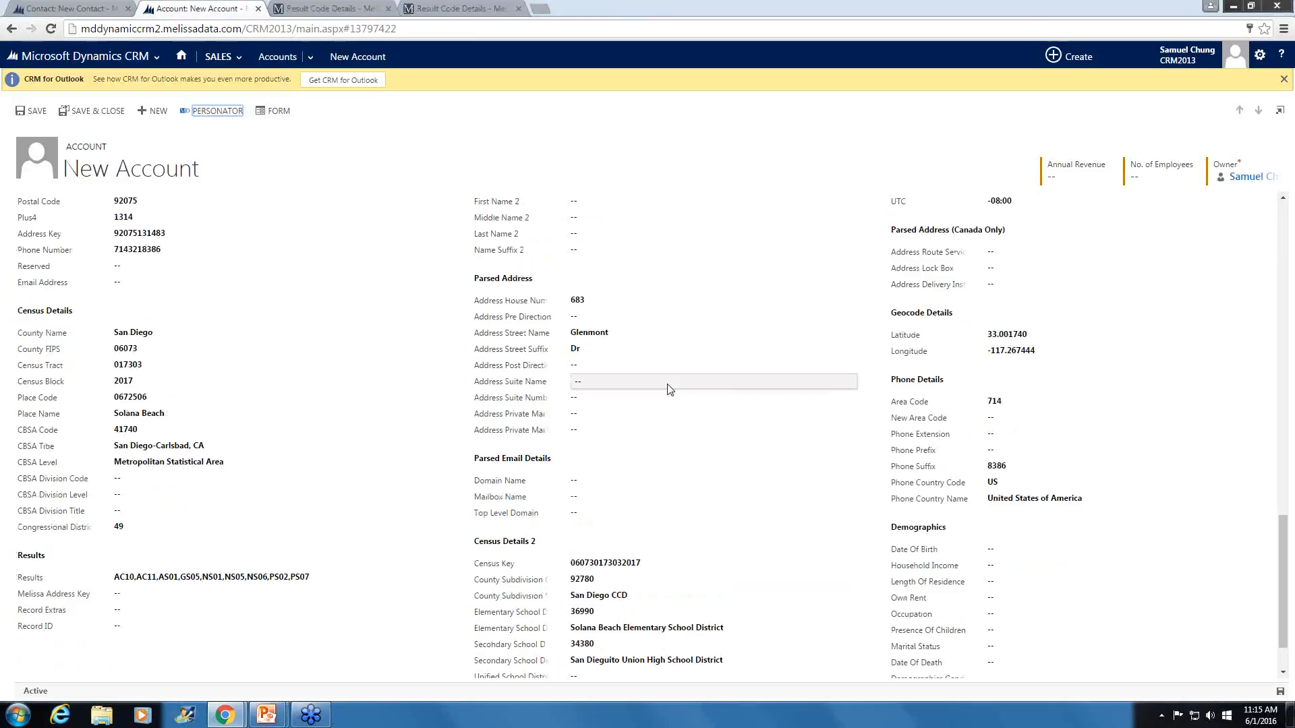
scroll(674, 404, up, 4)
scroll(683, 439, up, 1)
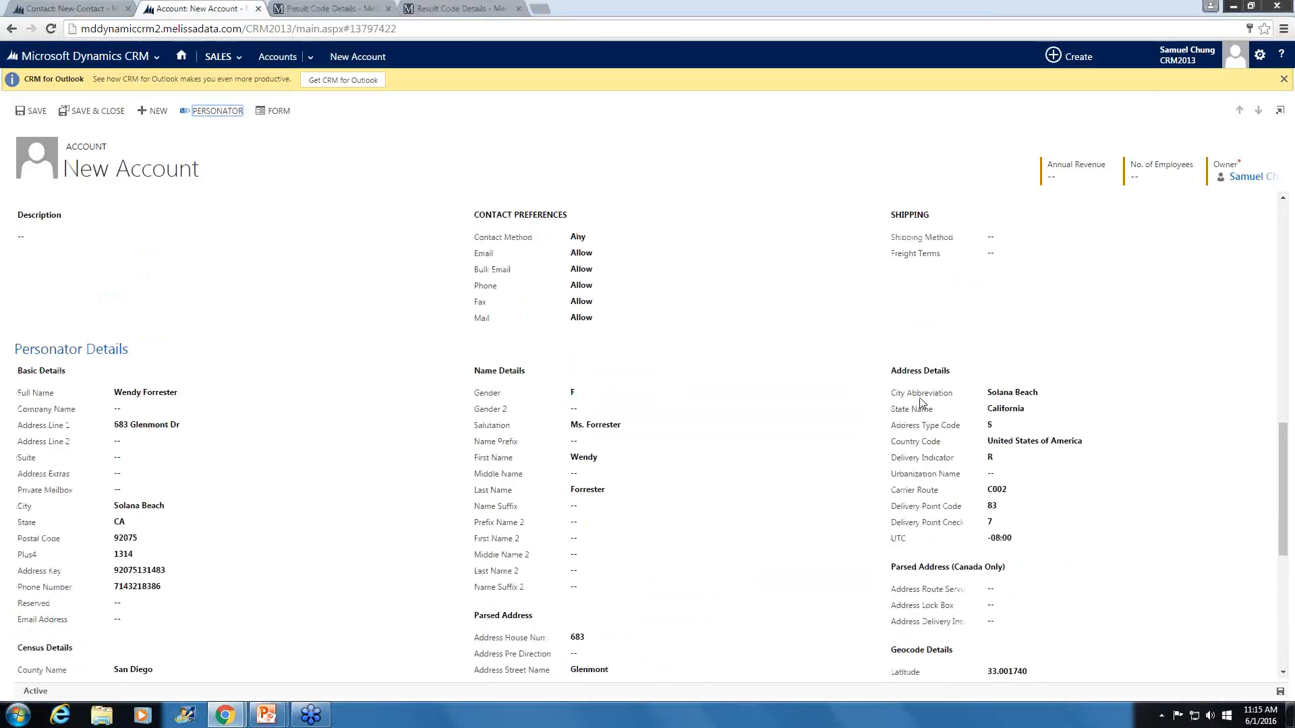
scroll(767, 419, up, 10)
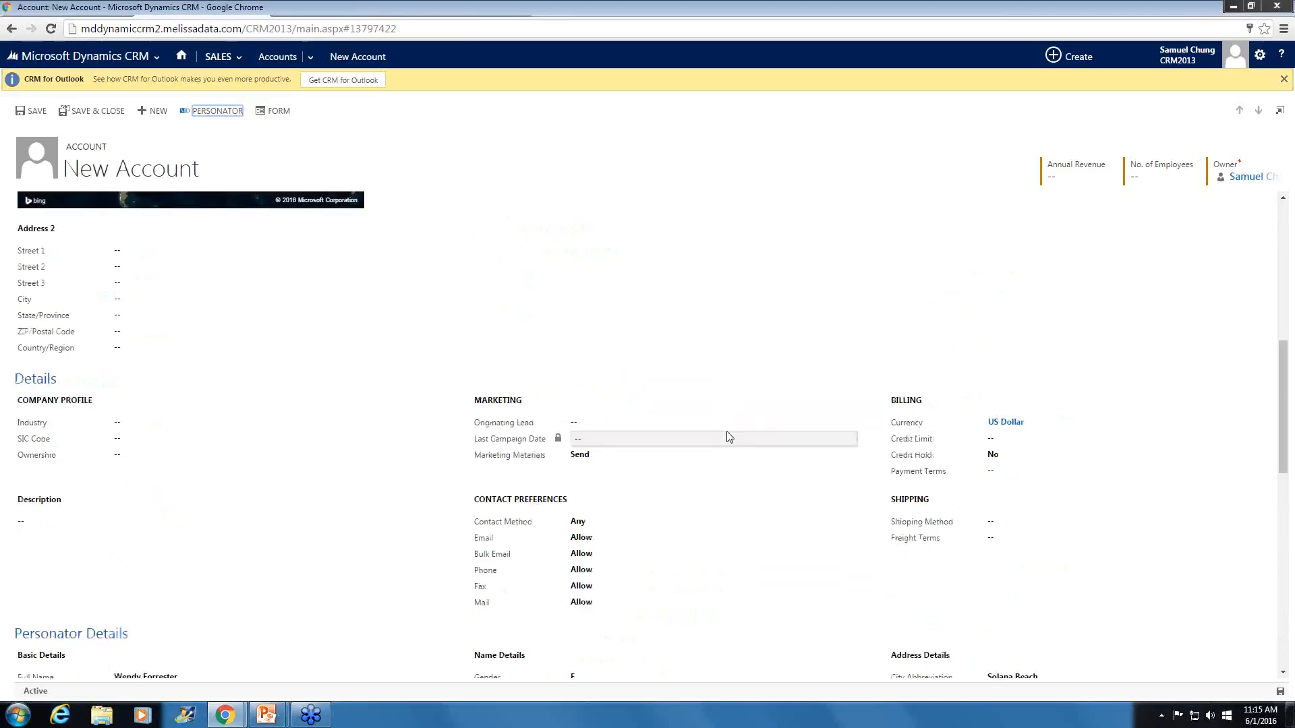
- Misspell the account address by removing the first "e" from the Street 1 street name and the "l" from the city
click(189, 385)
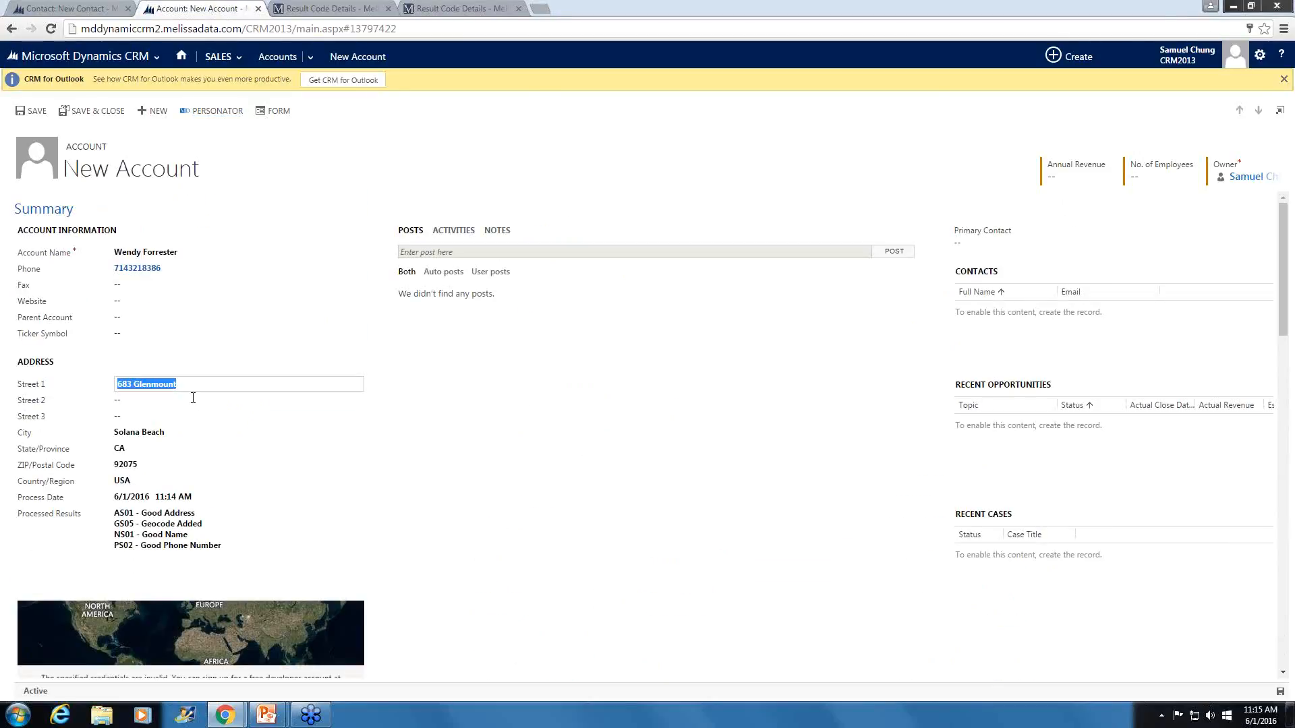
click(164, 387)
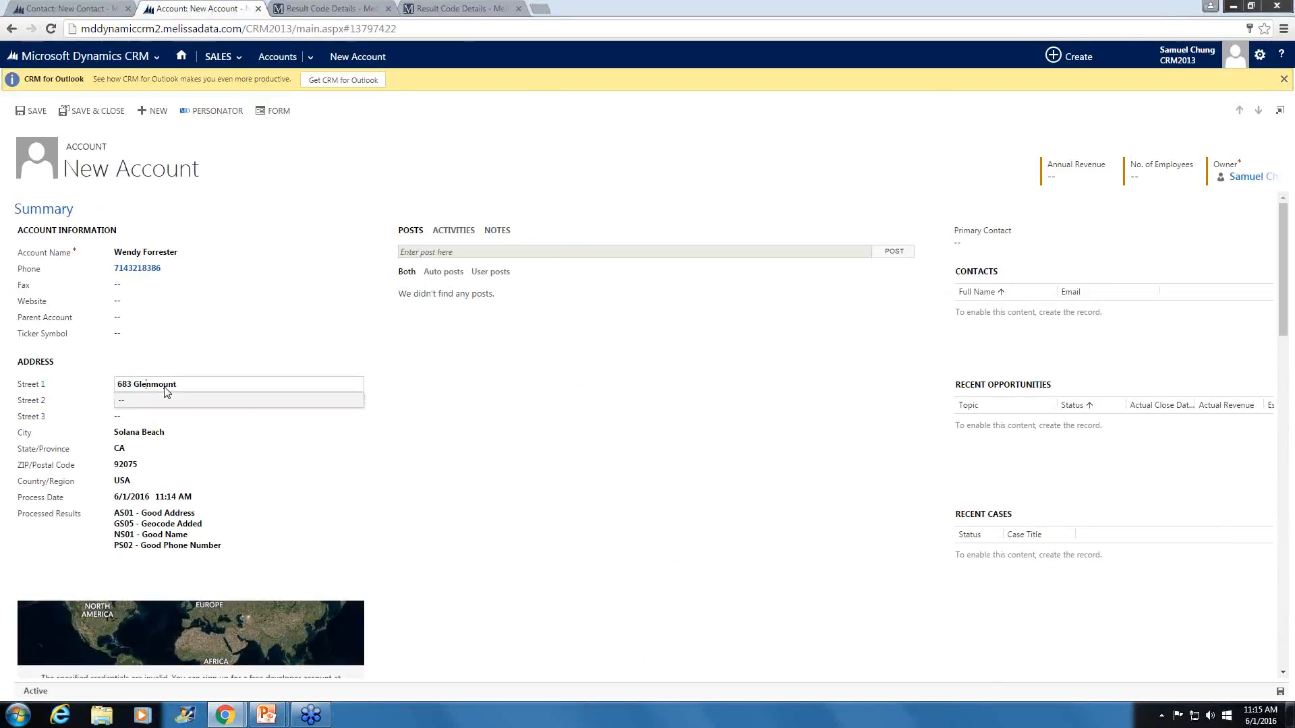
key(BackSpace)
click(125, 434)
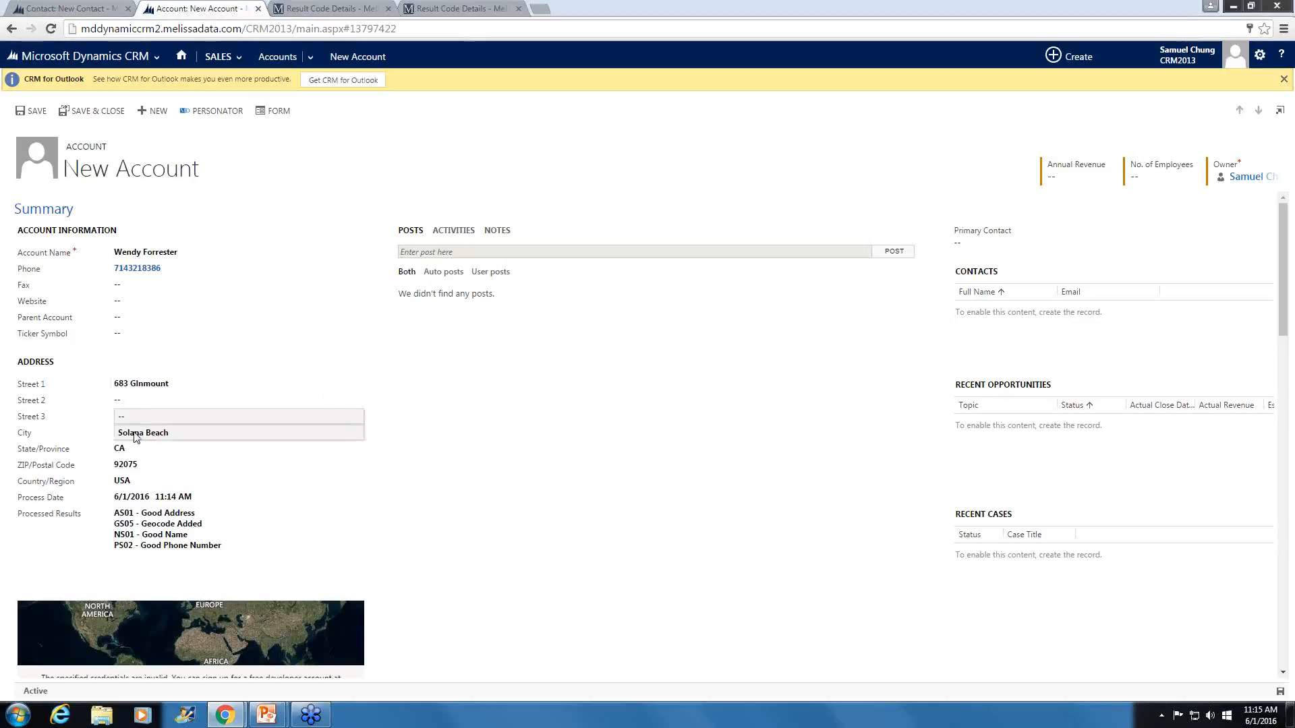
click(133, 434)
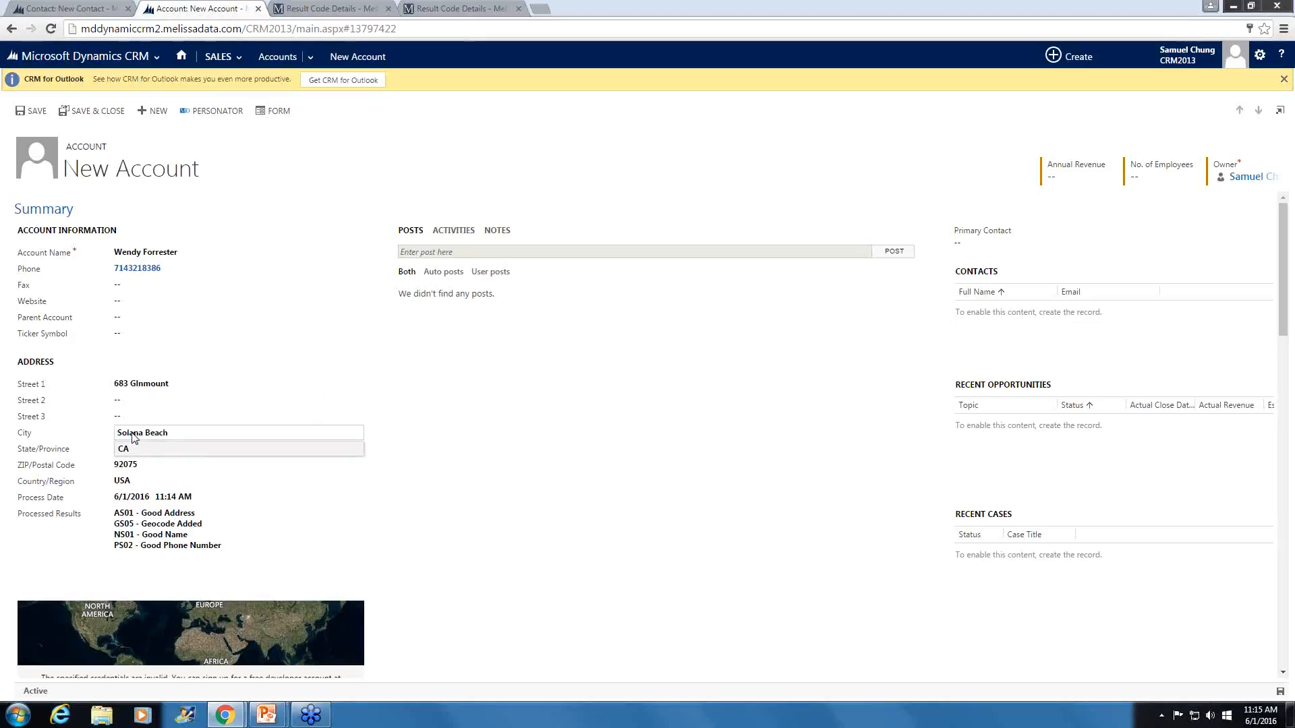
key(BackSpace)
click(652, 494)
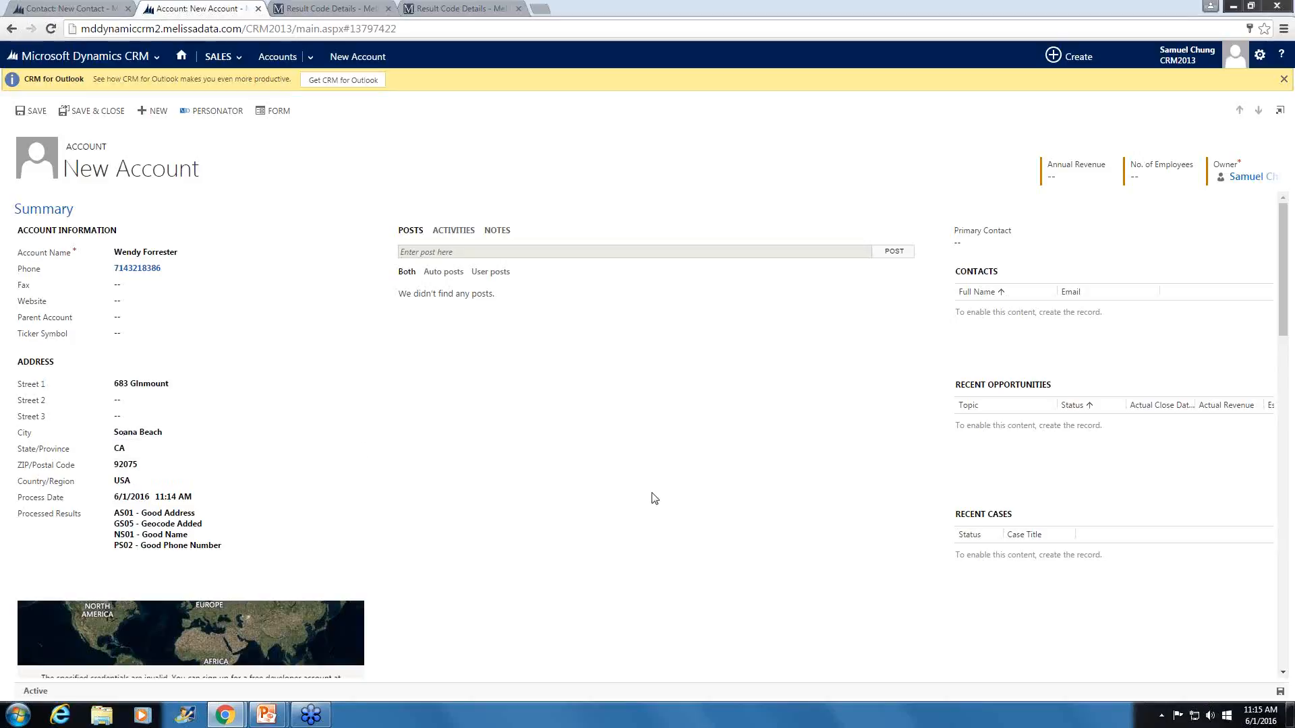
- Run Personator on the account with the misspelled address and review the processed results and Personator Details
click(233, 109)
click(201, 116)
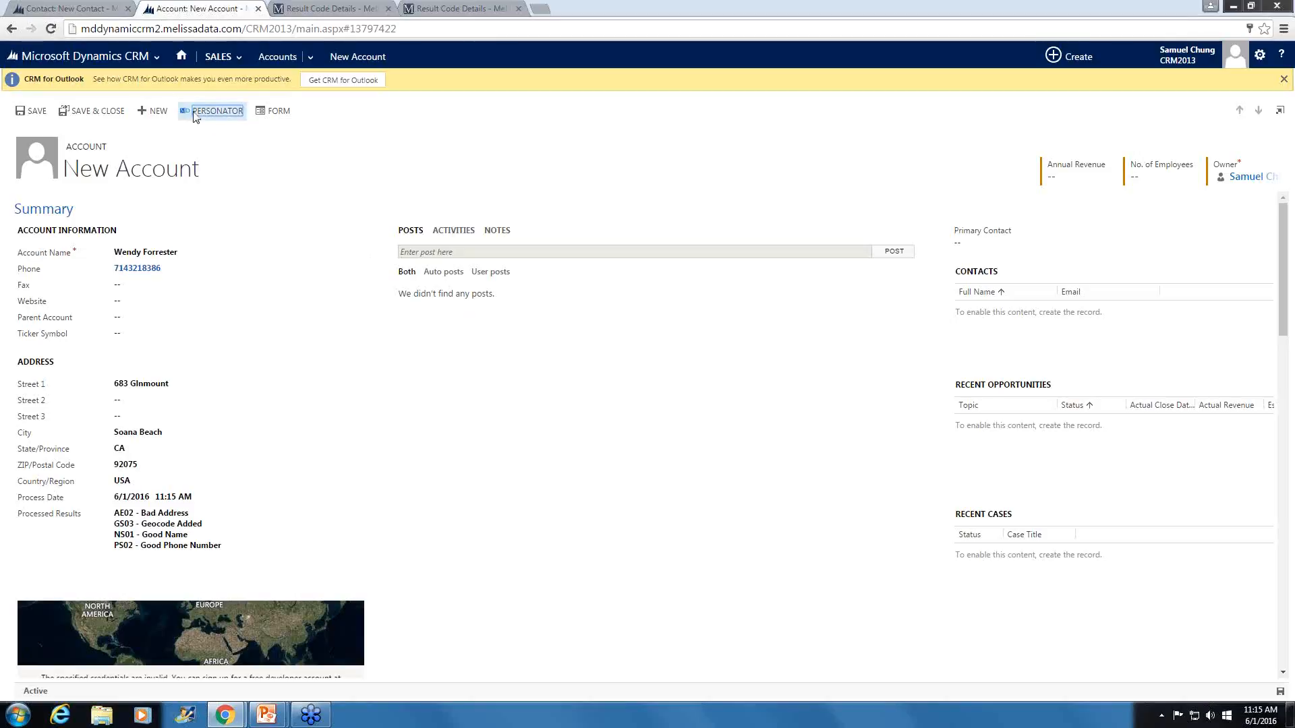
click(578, 537)
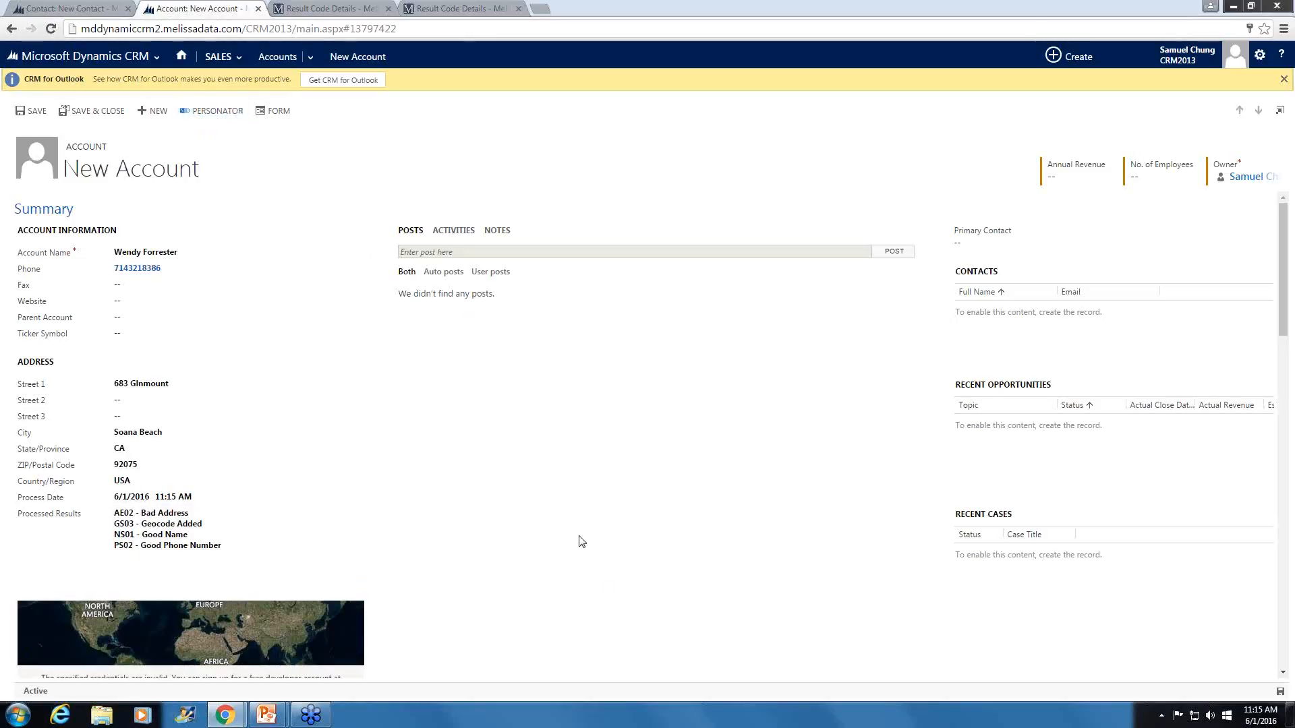
scroll(525, 571, down, 10)
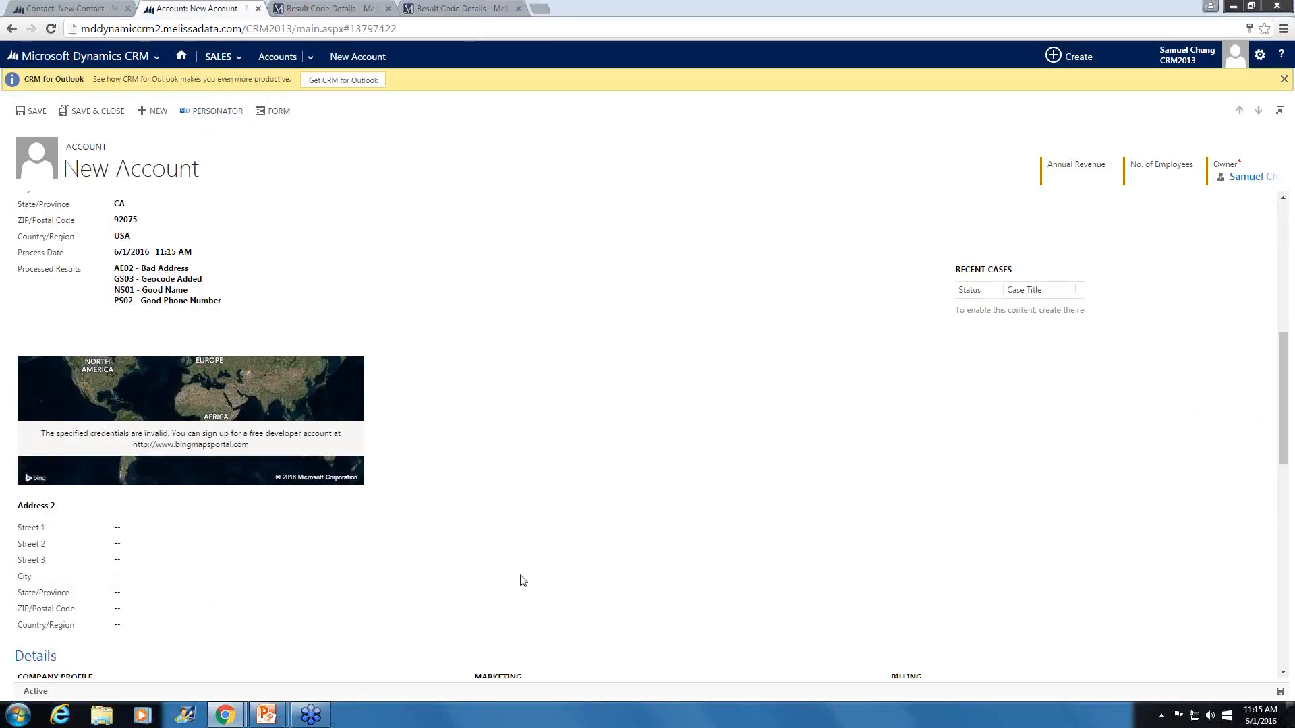
scroll(521, 580, down, 2)
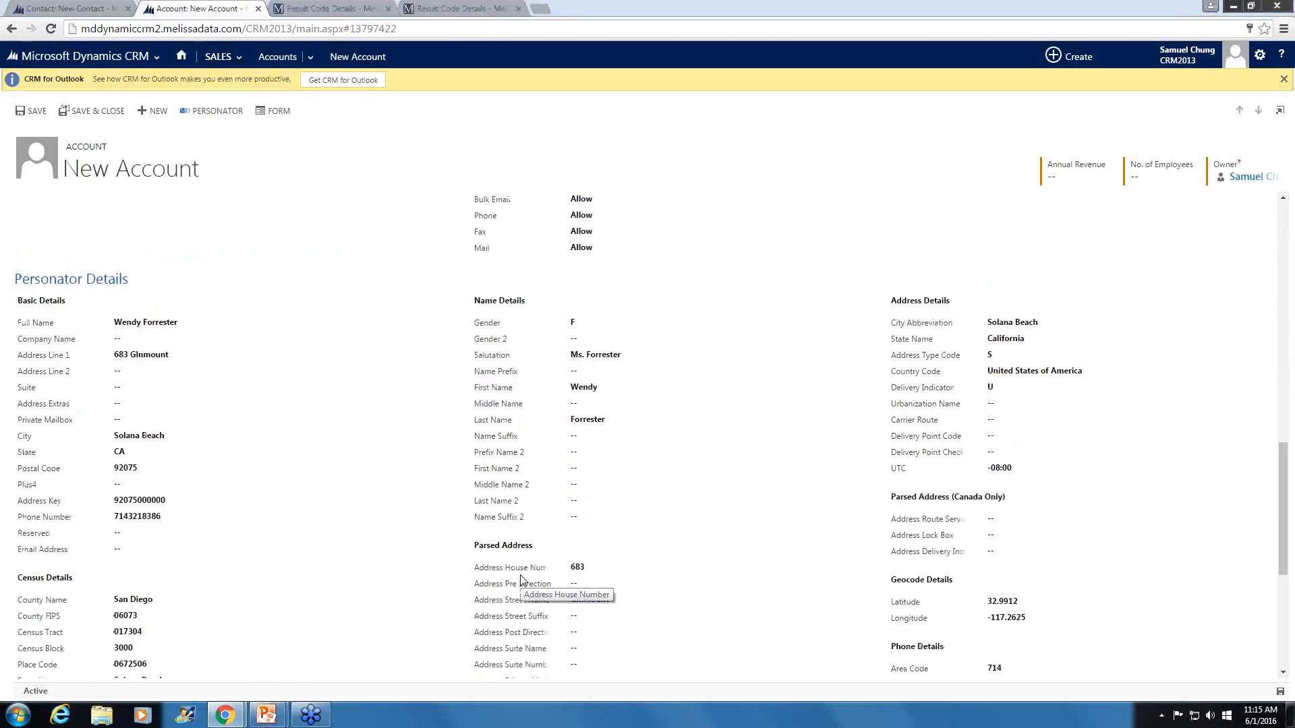
scroll(521, 579, down, 2)
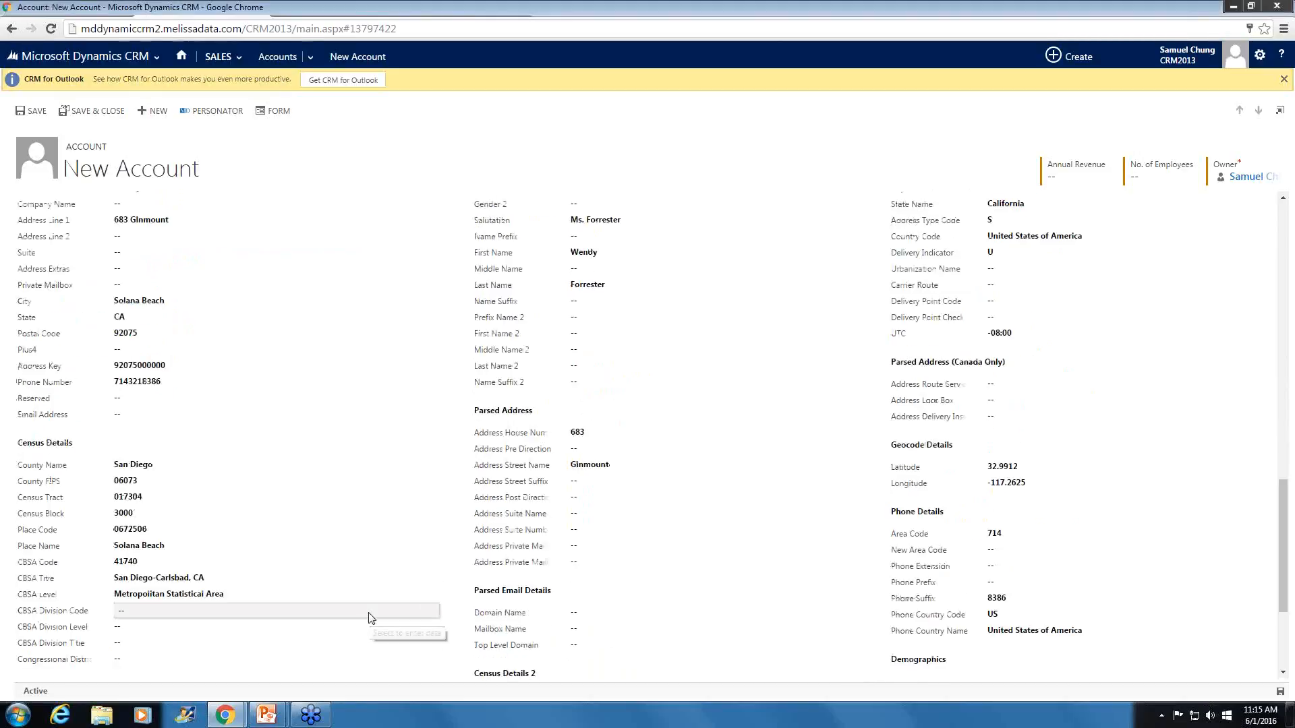
- Restore the missing "e" in the Street 1 street name, leaving the city misspelled
scroll(371, 618, up, 10)
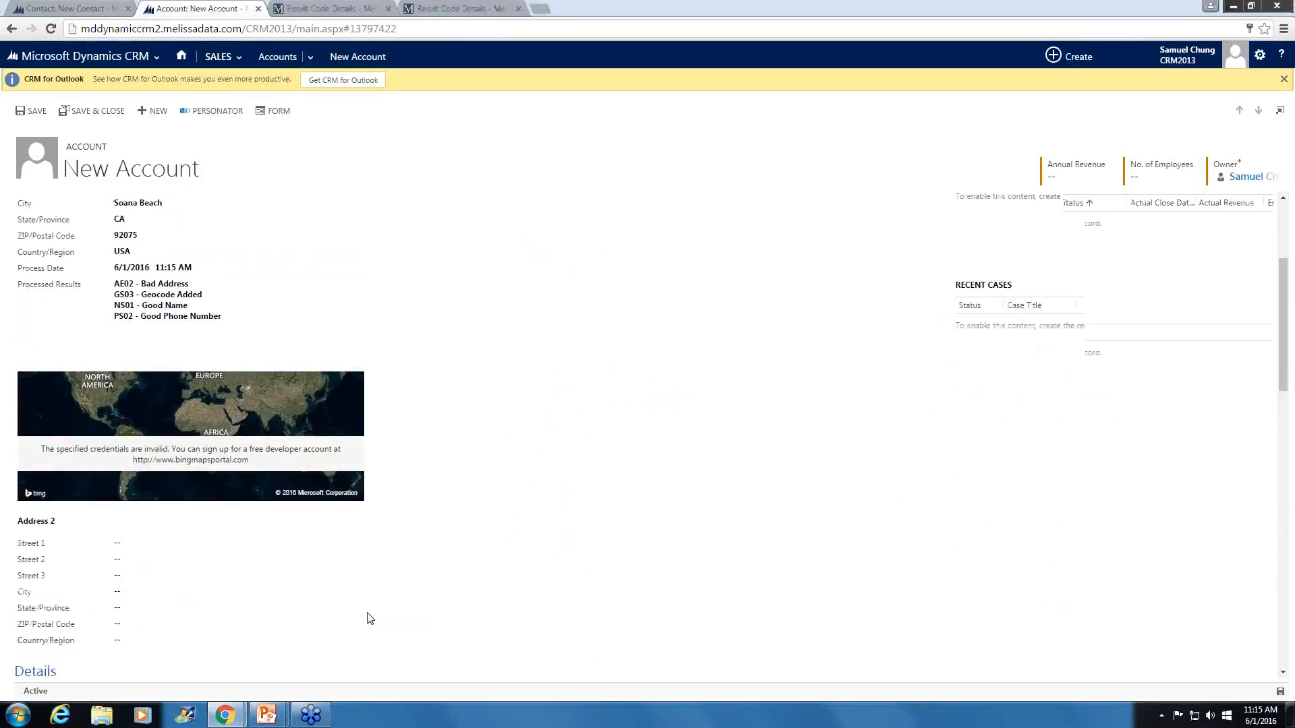
scroll(367, 615, up, 3)
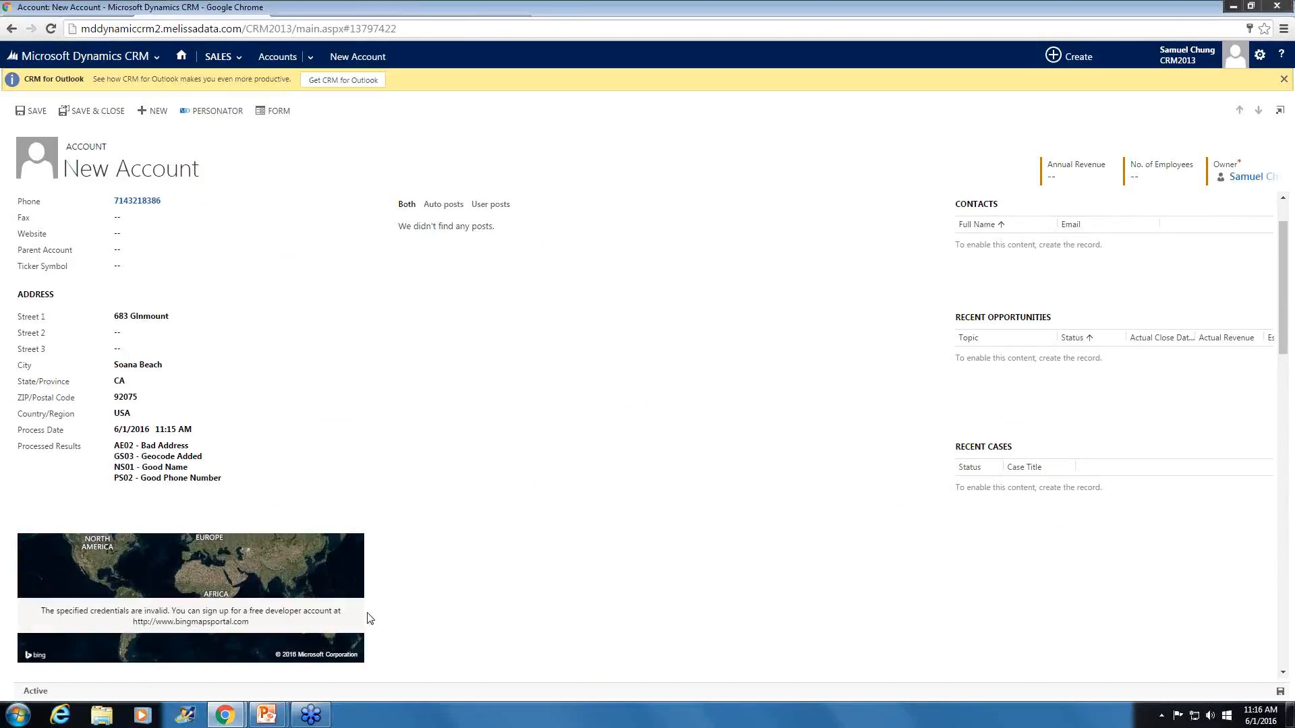
click(141, 322)
click(143, 319)
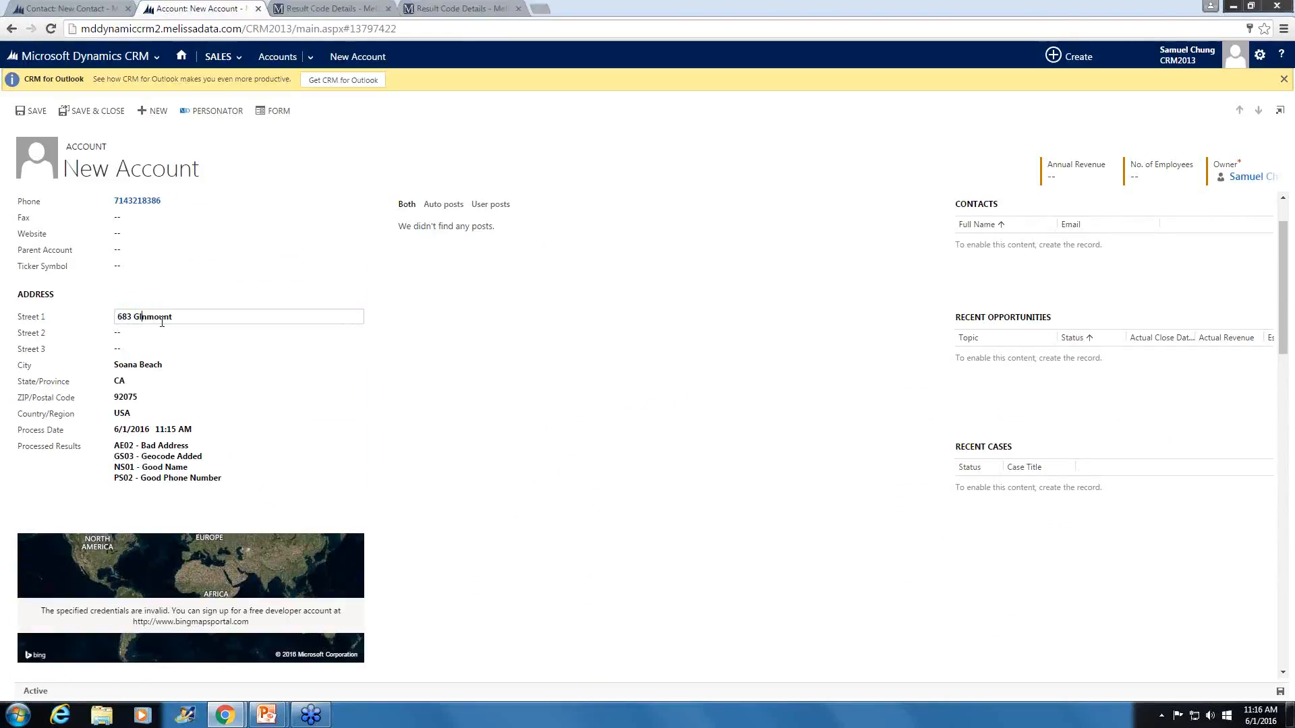
click(94, 287)
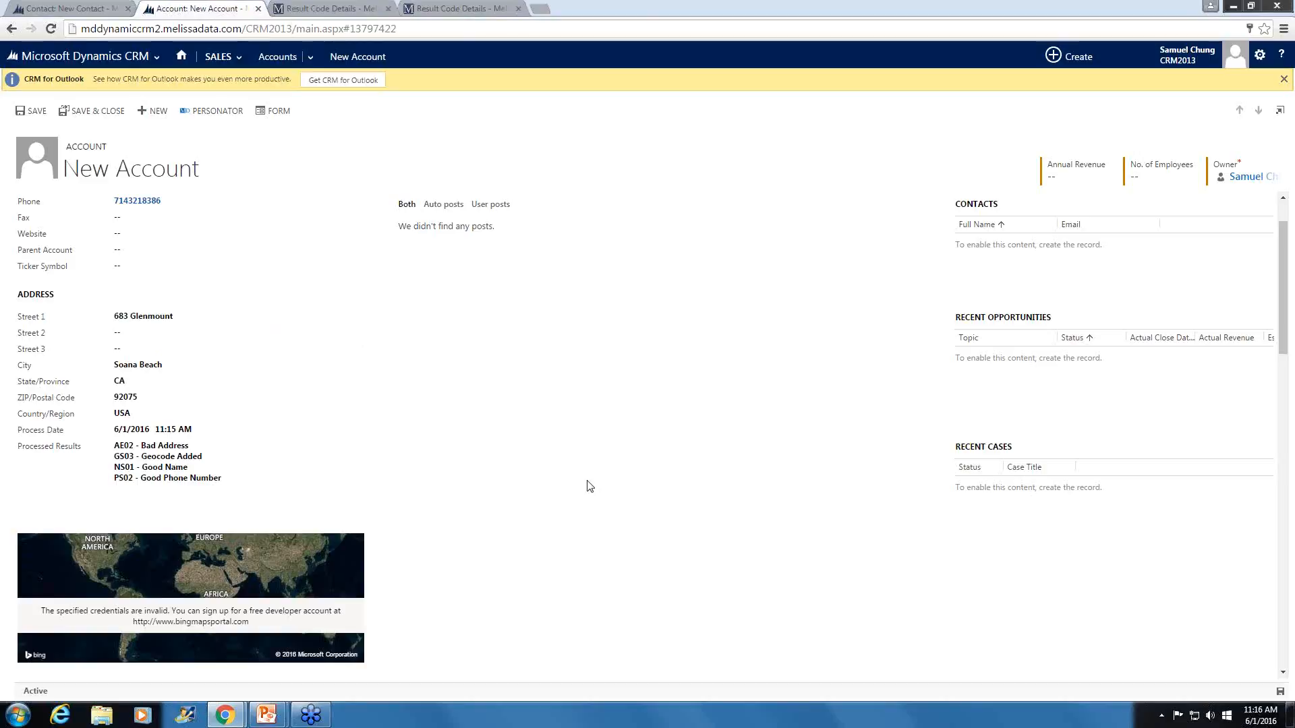
- Run Personator on the account again and compare its Personator Details with the entered address
click(229, 112)
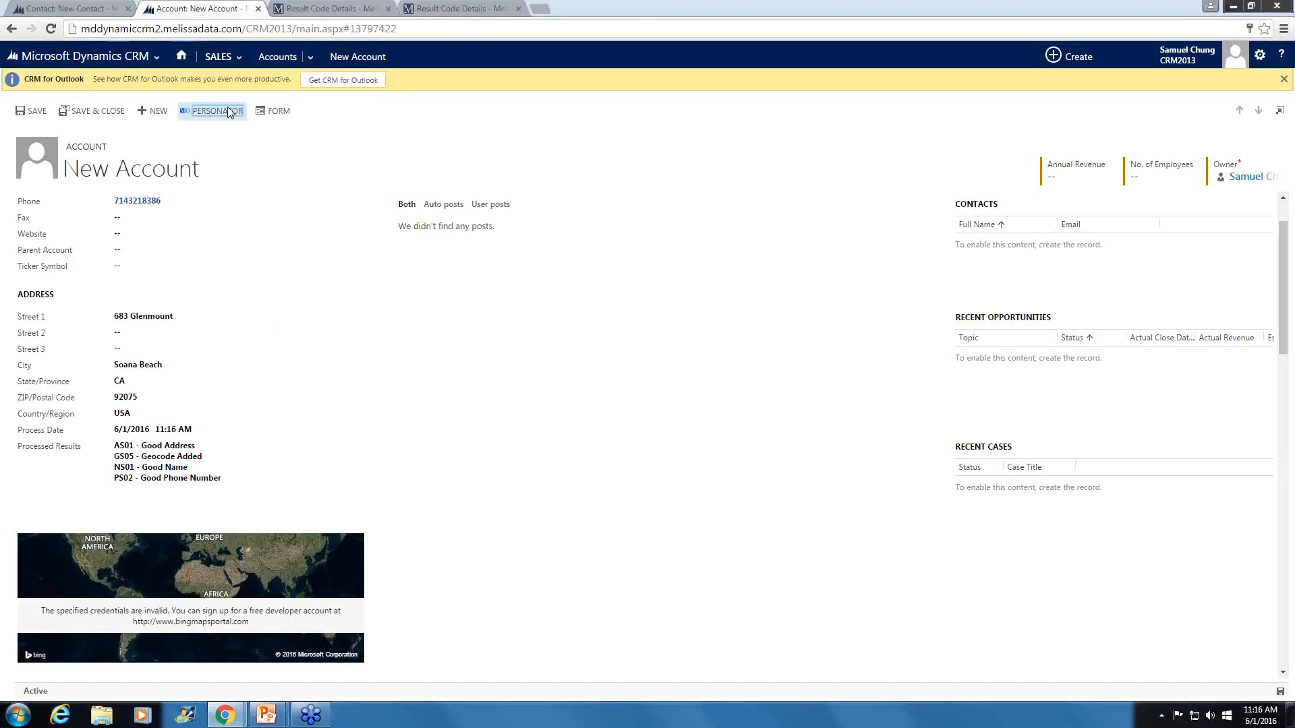
scroll(515, 506, down, 3)
scroll(516, 507, down, 7)
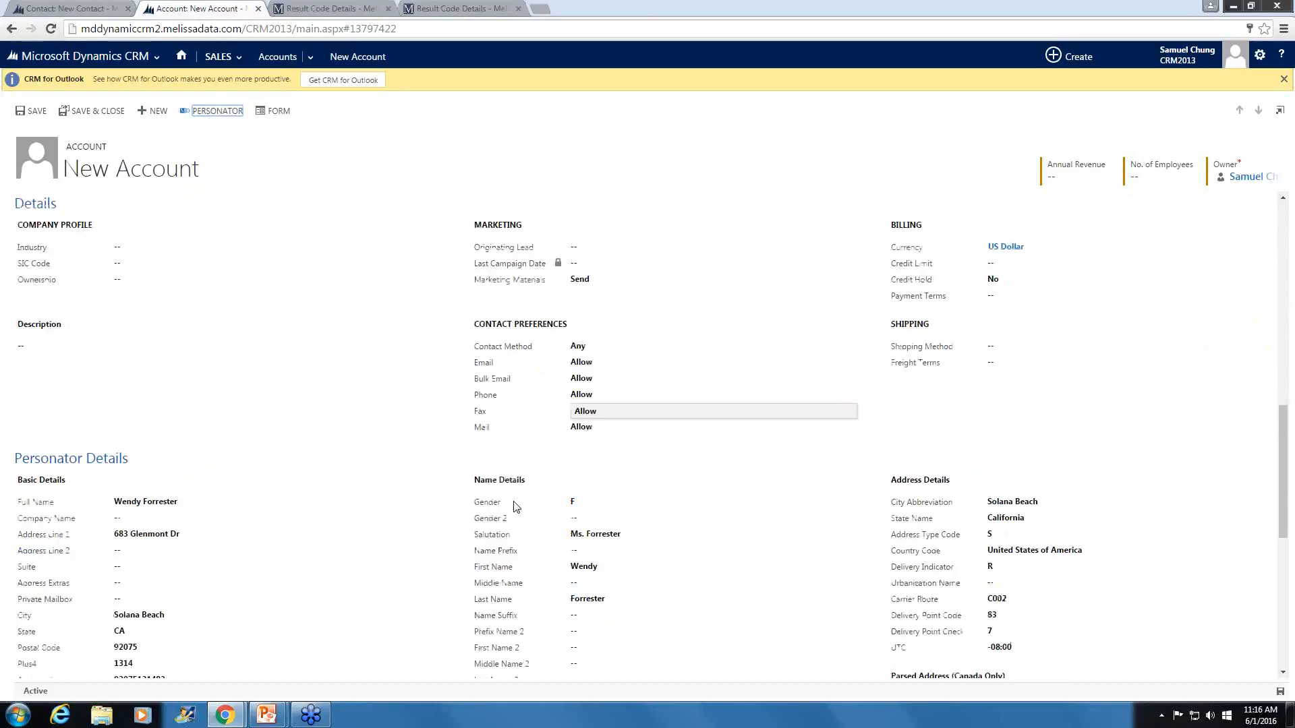
scroll(514, 506, down, 4)
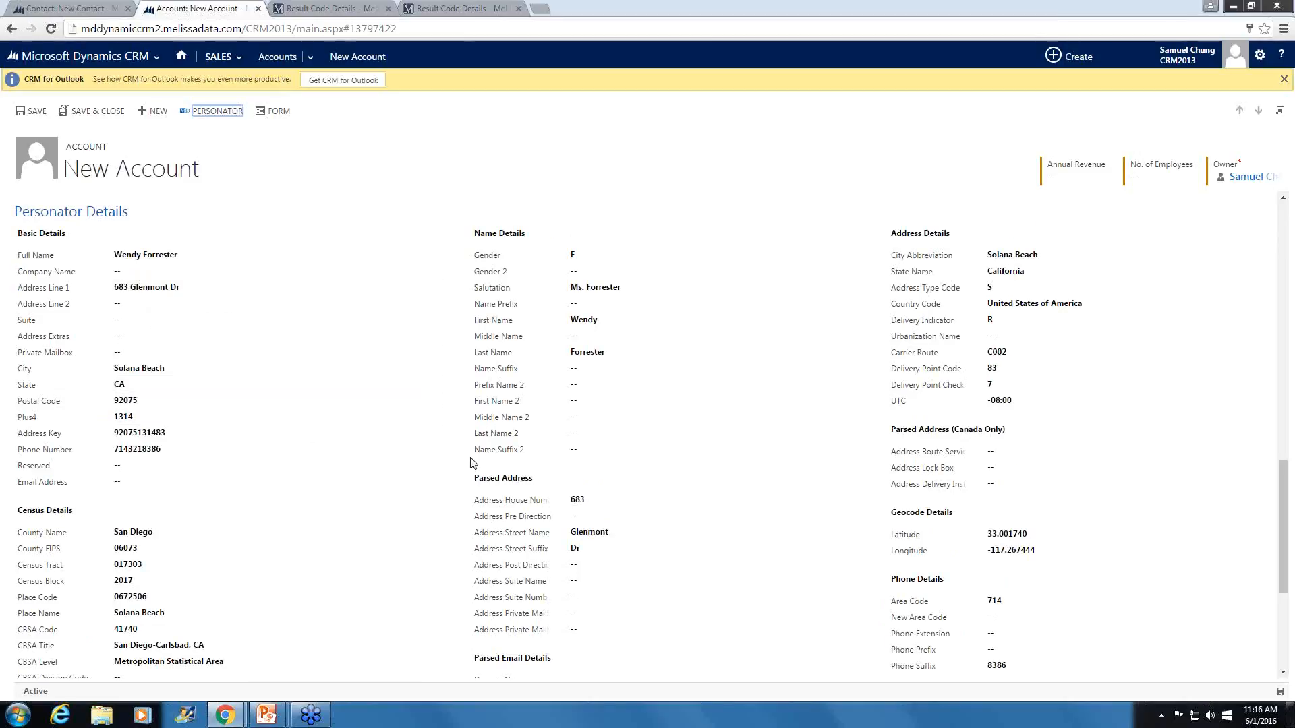
scroll(484, 487, up, 1)
scroll(483, 487, up, 15)
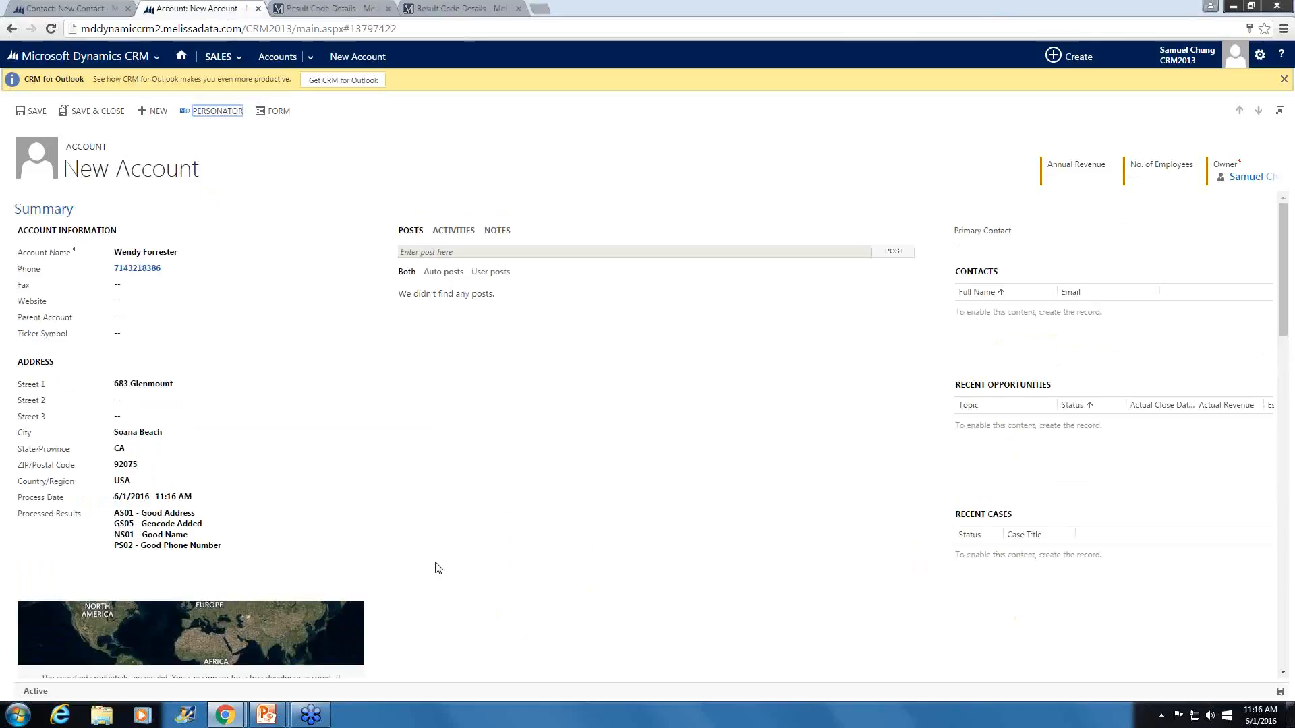
- Switch to the running PowerPoint slide show and advance to the Questions slide
mouse_move(267, 714)
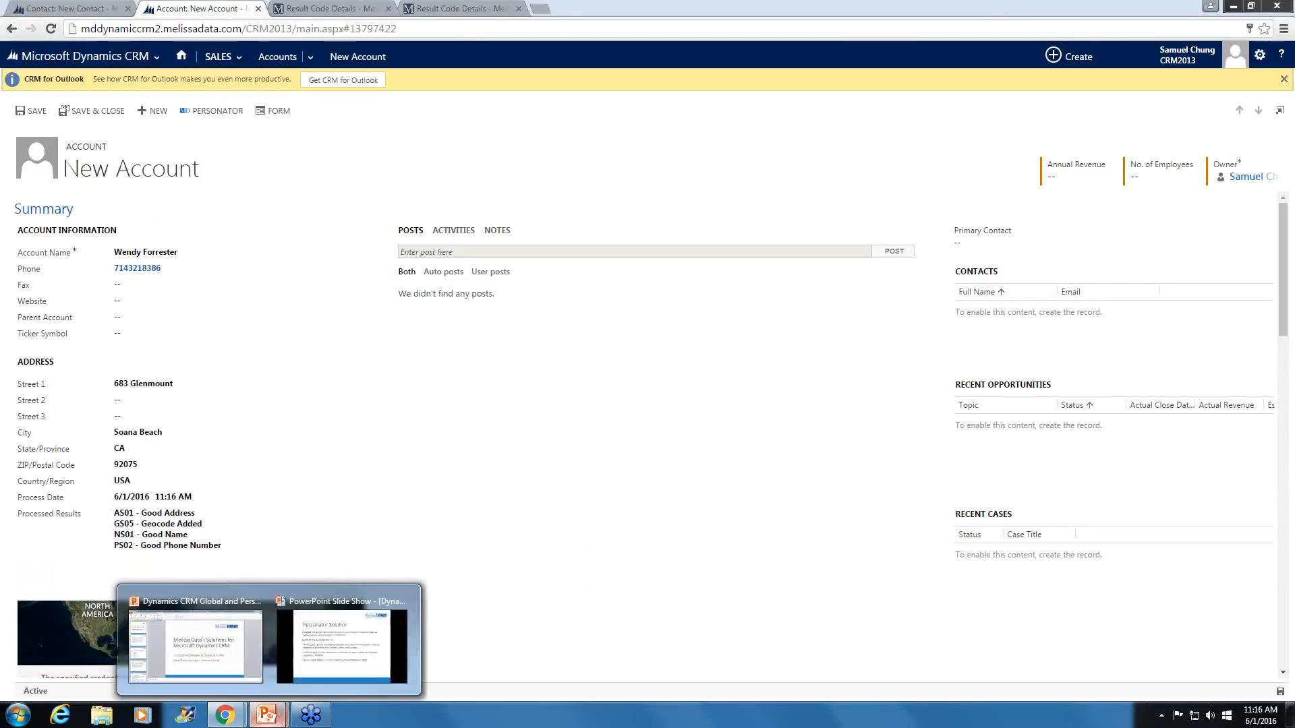
click(386, 649)
click(385, 648)
click(385, 648)
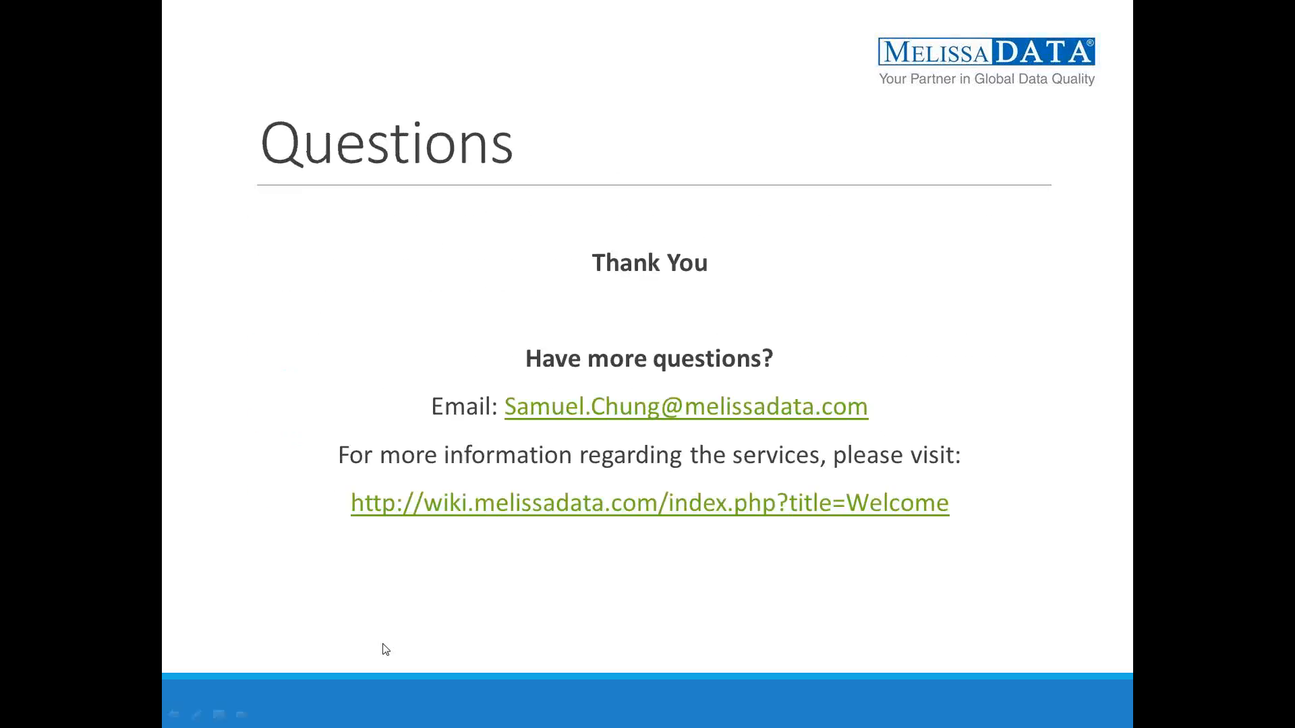